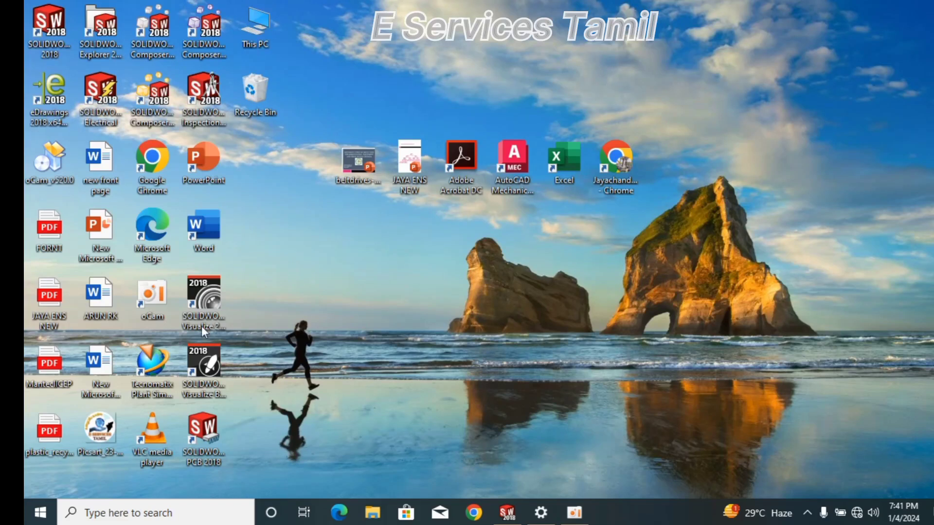
Step: Refresh the desktop and bring the SOLIDWORKS 2018 window to the front
right_click(787, 171)
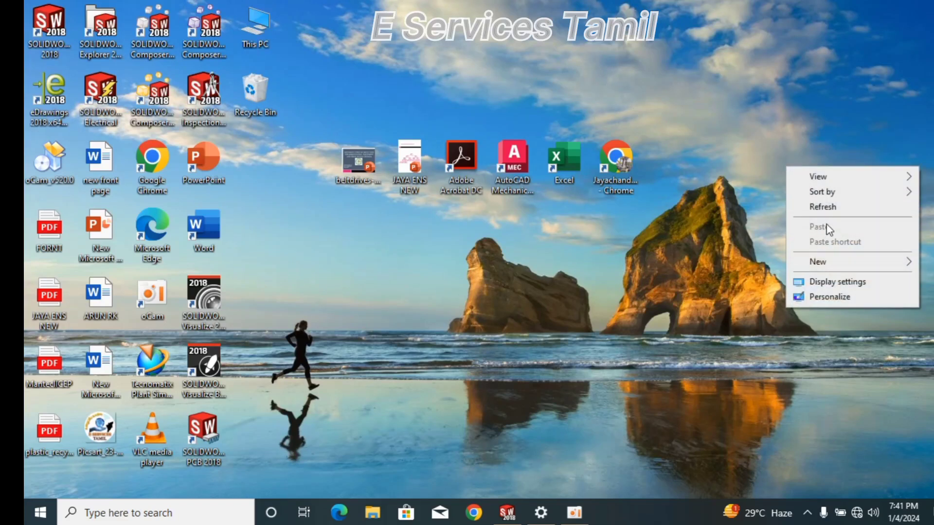
click(817, 206)
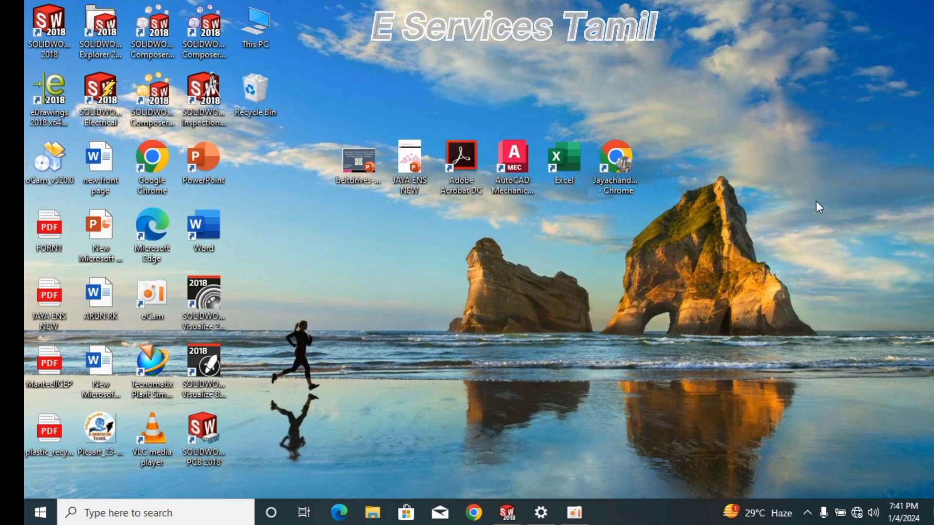
click(511, 513)
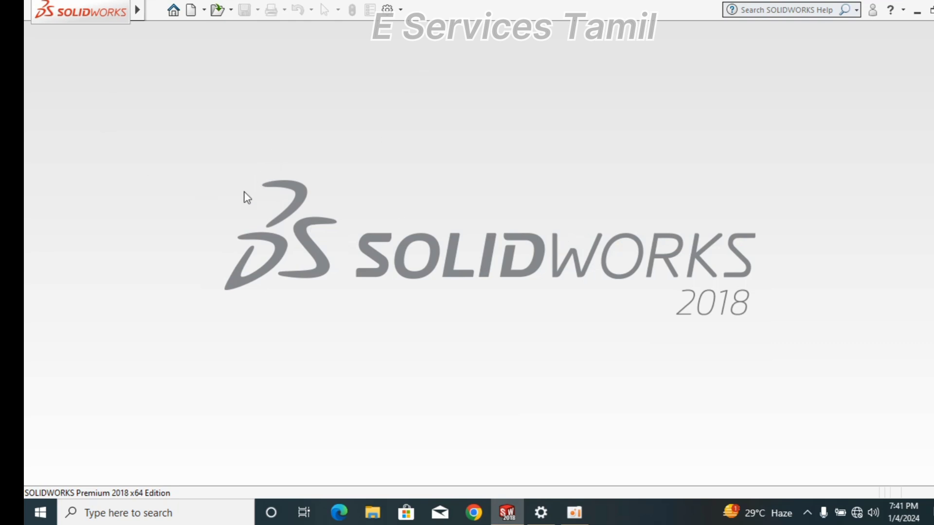
Step: Create a new blank Part document, Part2
click(200, 13)
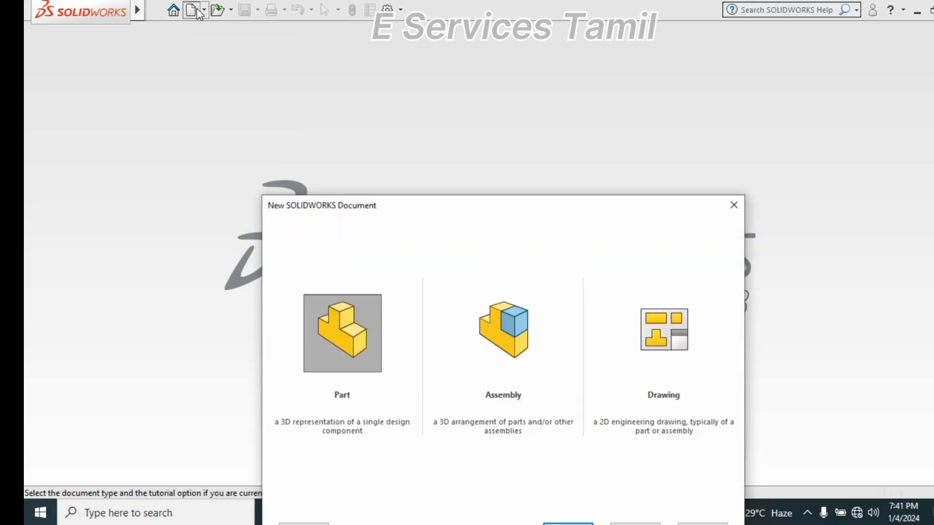
drag(544, 206, 550, 72)
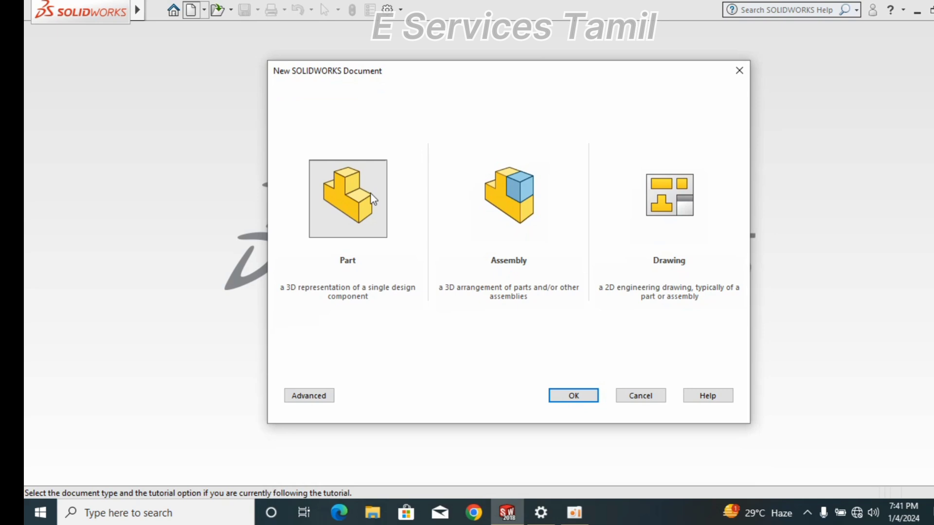
click(351, 212)
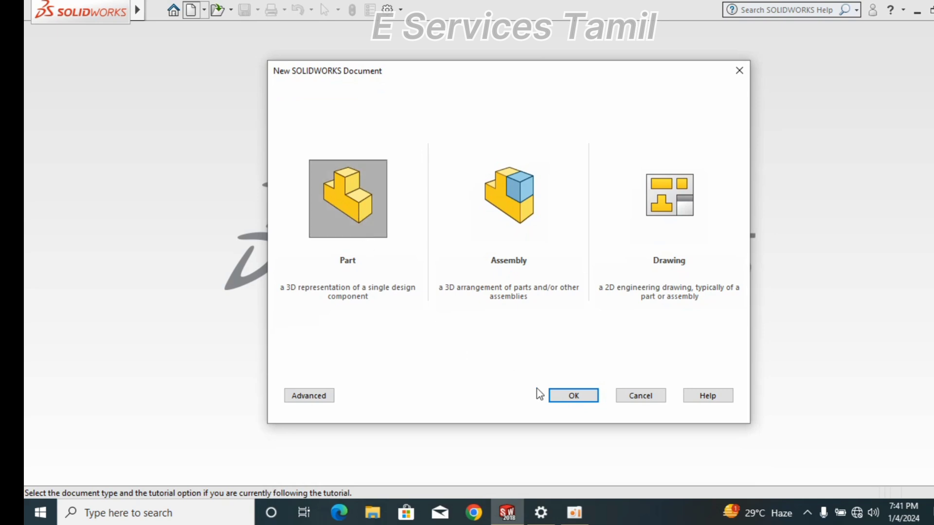
click(583, 401)
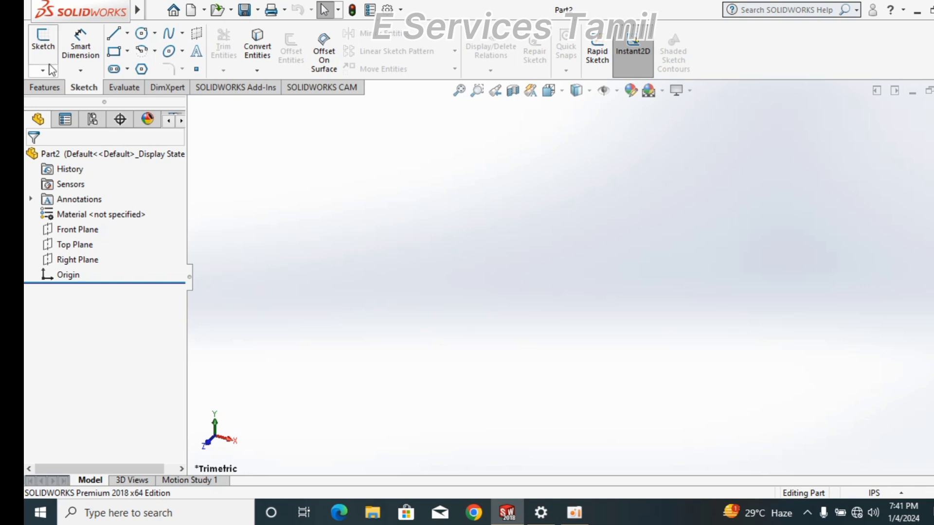
Step: Start Sketch1 on the Top Plane and zoom in on it
click(39, 47)
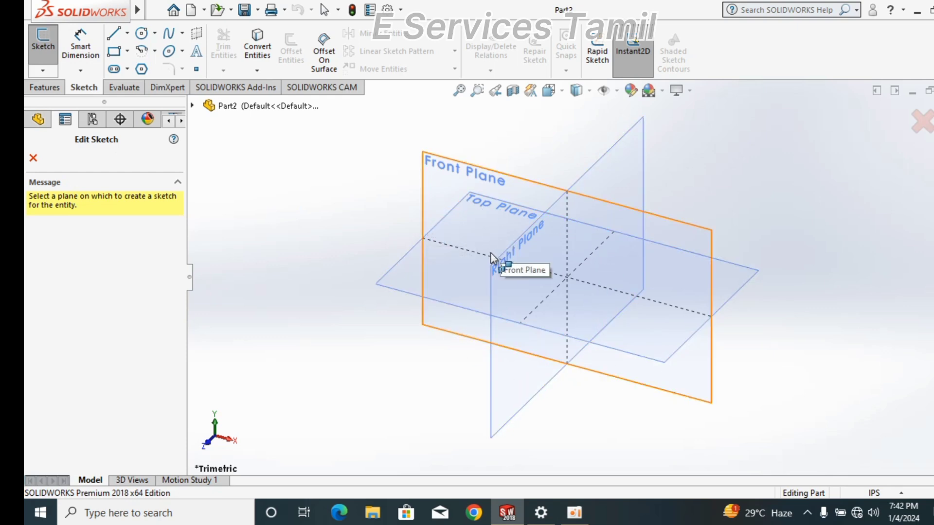
click(413, 270)
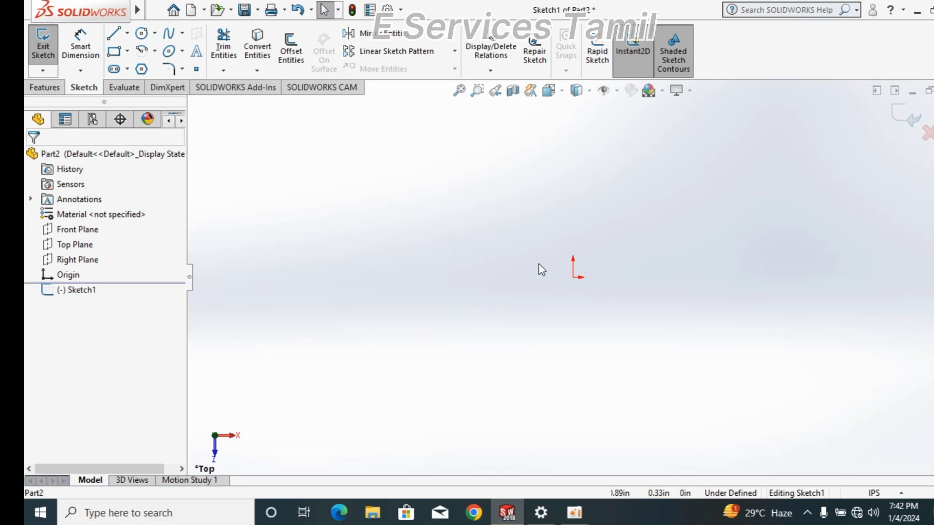
scroll(599, 257, down, 2)
scroll(596, 263, down, 1)
scroll(538, 299, down, 1)
scroll(448, 358, down, 2)
scroll(432, 375, down, 2)
Step: Draw a corner rectangle just to the right of the origin
click(113, 54)
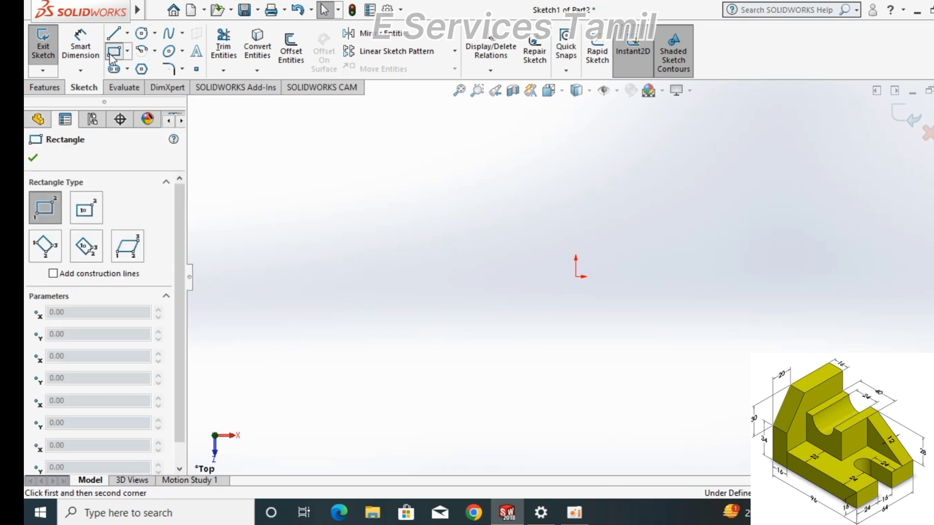
click(606, 210)
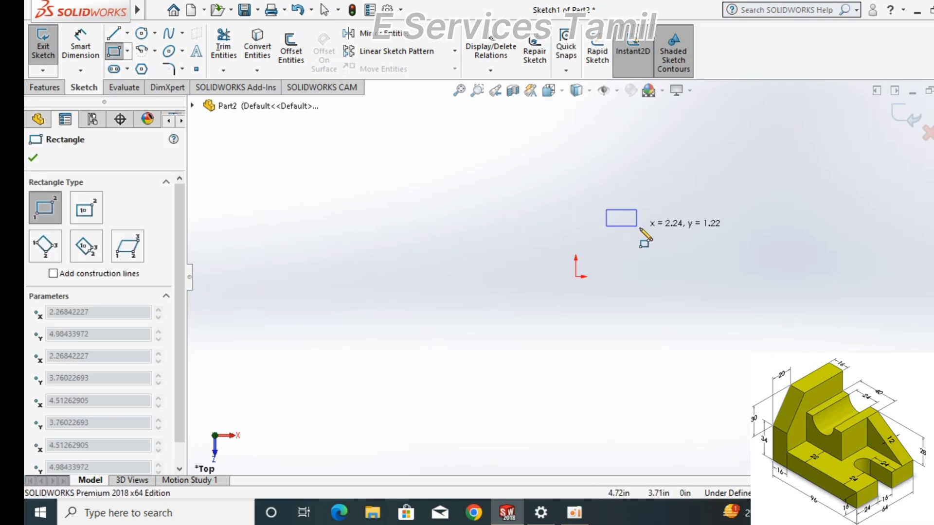
click(821, 295)
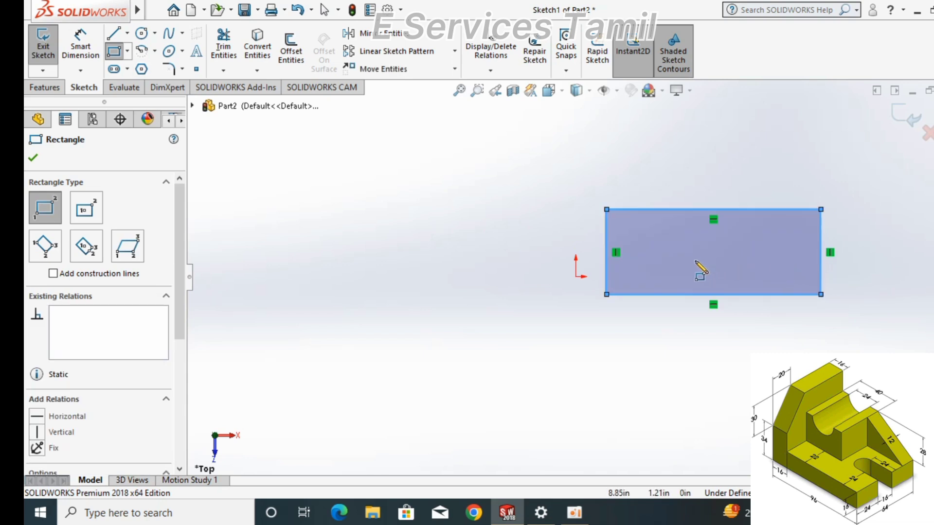
key(Escape)
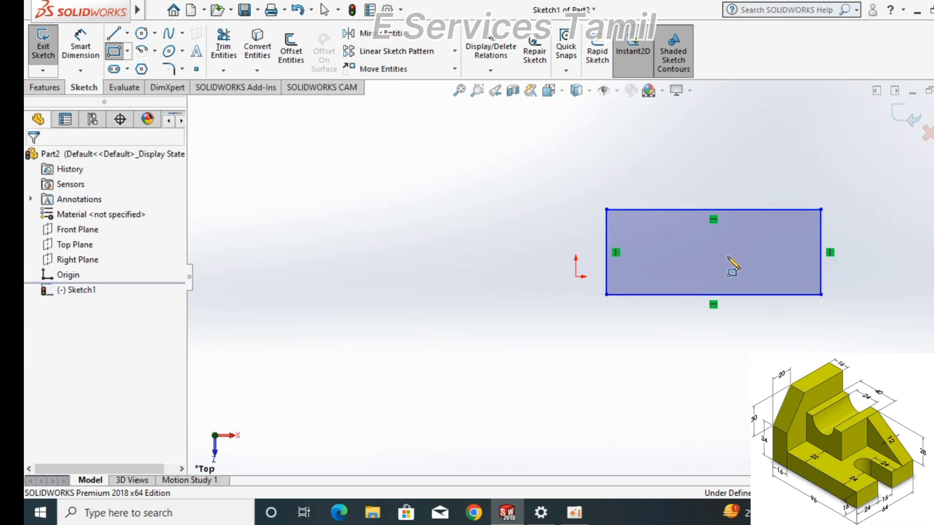
key(Escape)
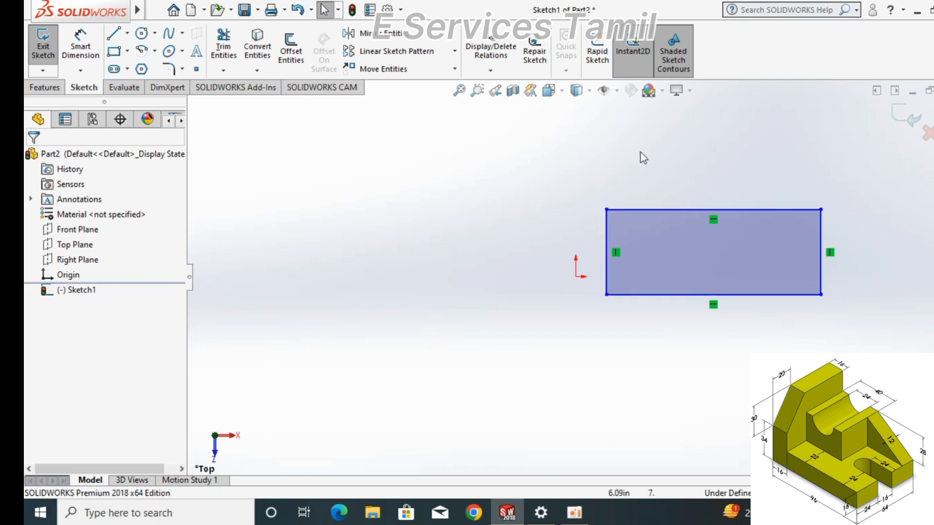
Step: Dimension the rectangle's top edge to 96 and its left edge to 64
click(94, 55)
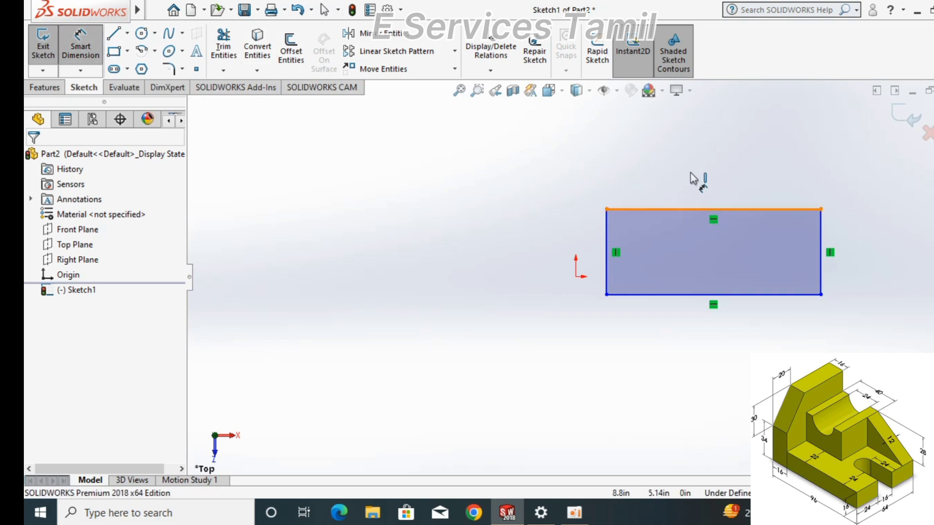
click(695, 209)
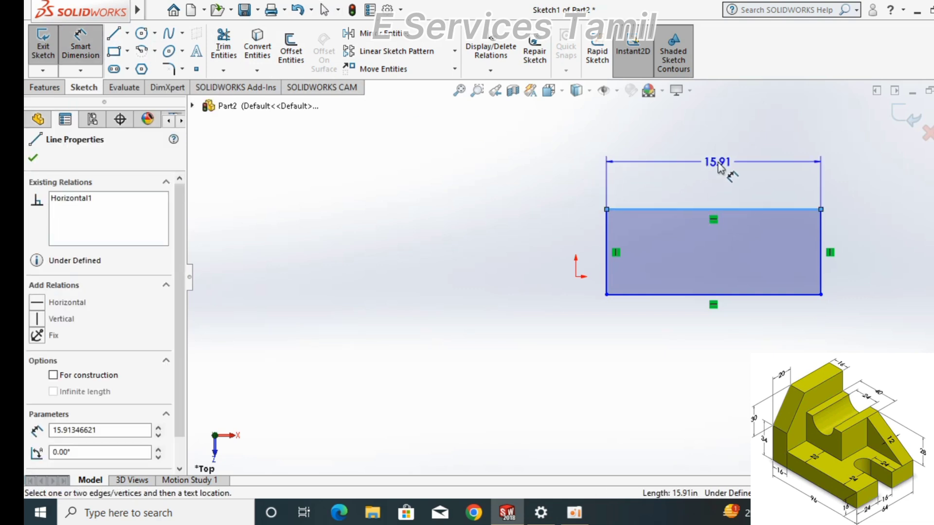
click(719, 167)
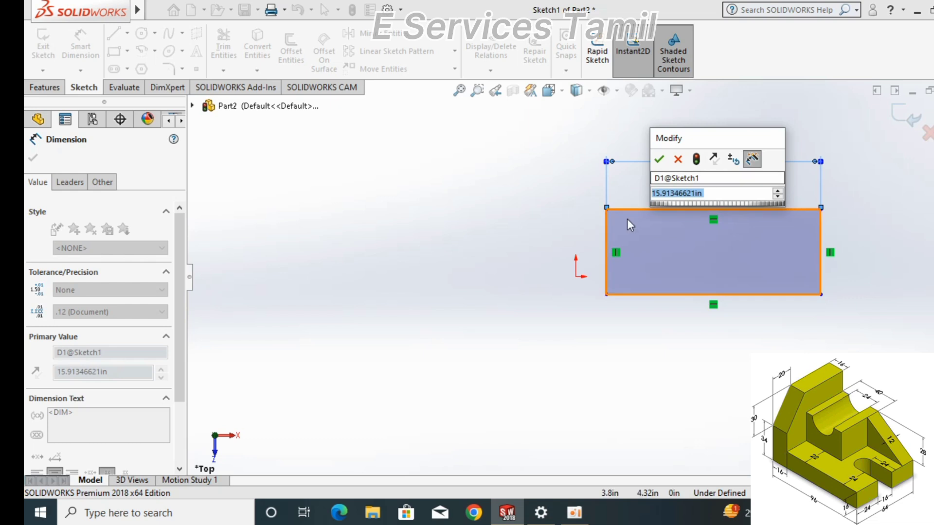
key(BackSpace)
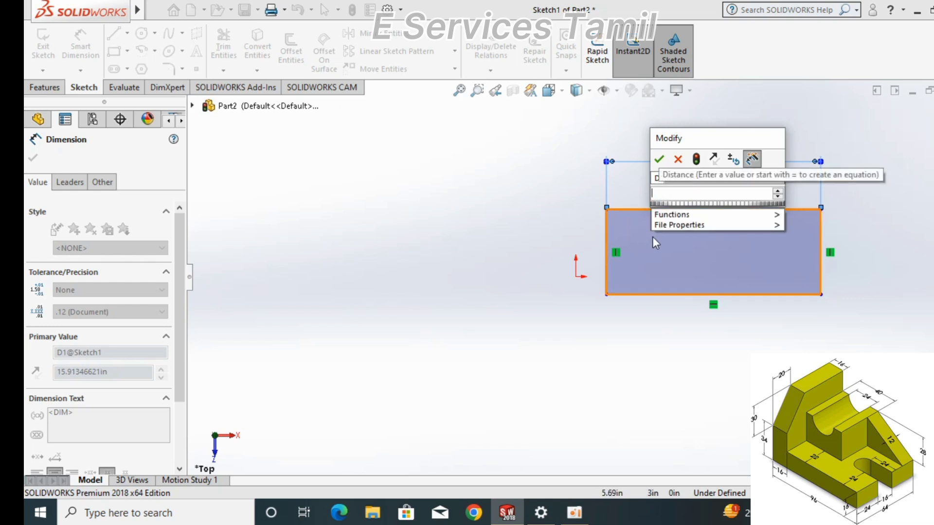
text(96)
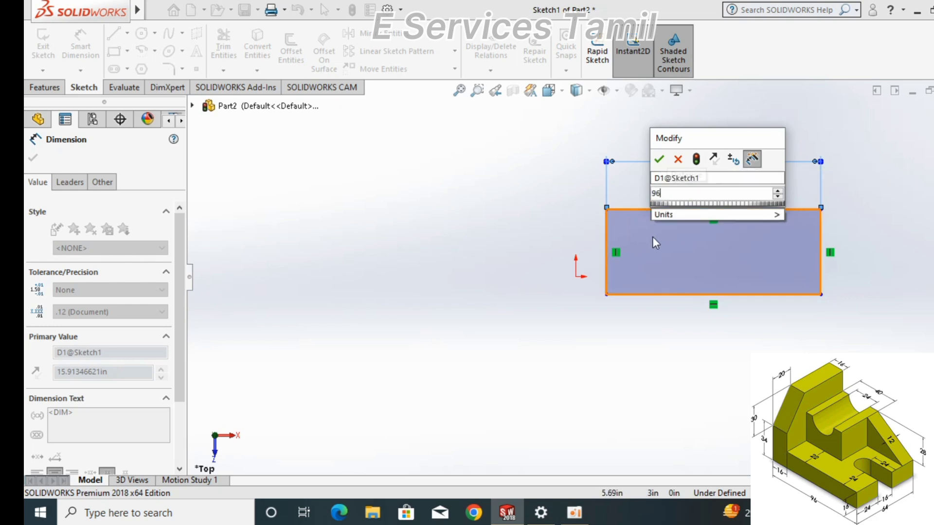
key(Return)
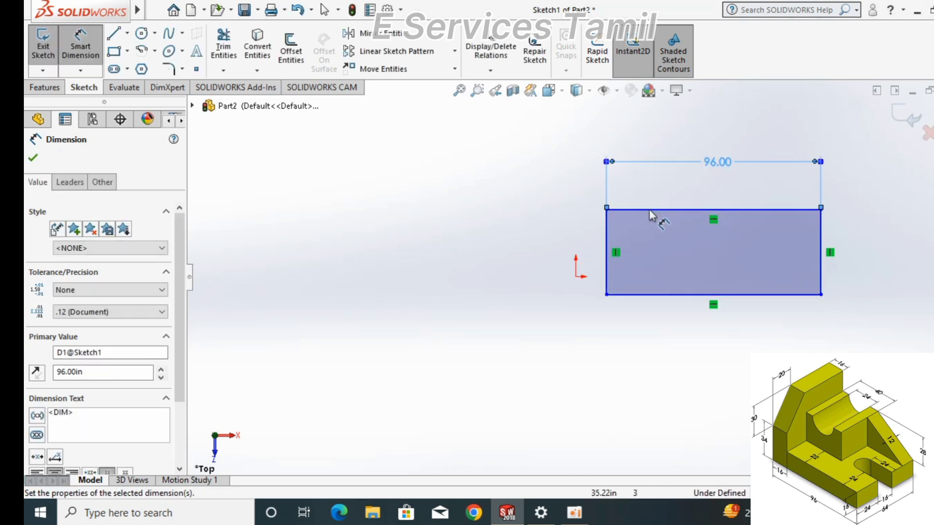
click(605, 260)
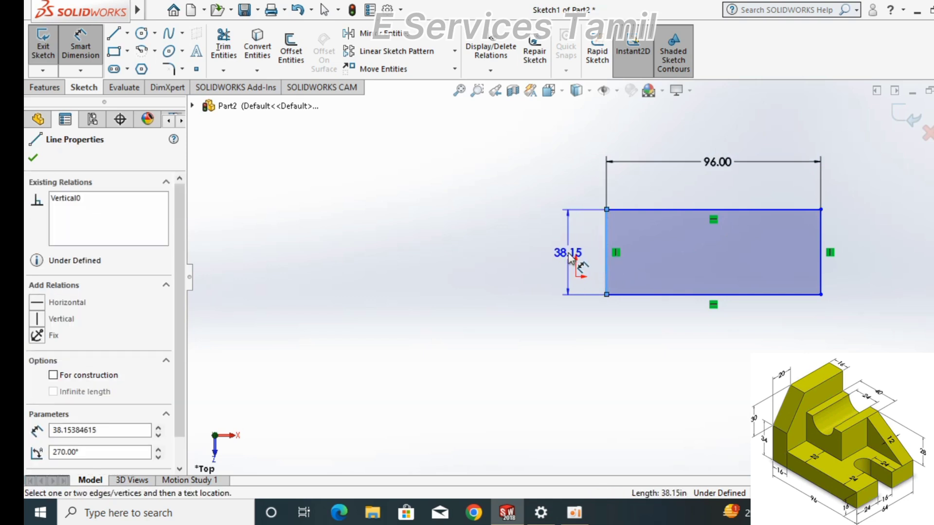
click(569, 257)
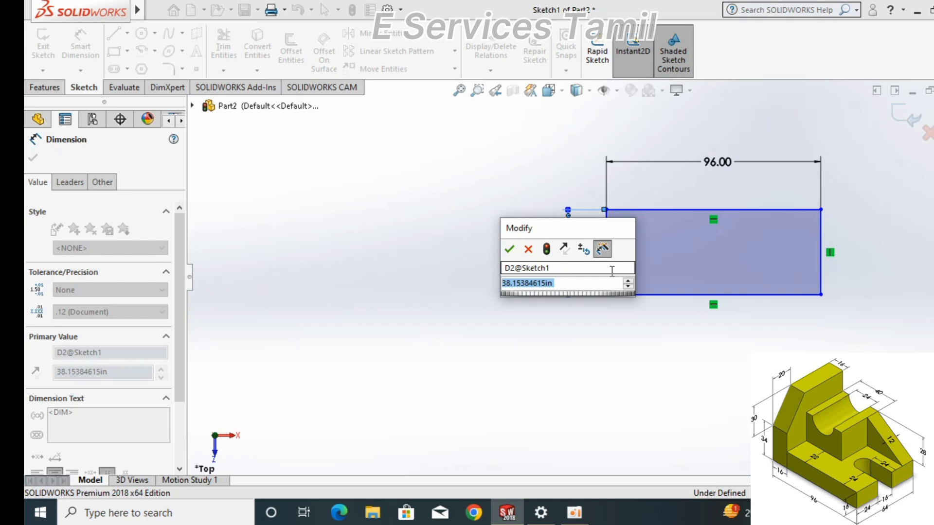
key(BackSpace)
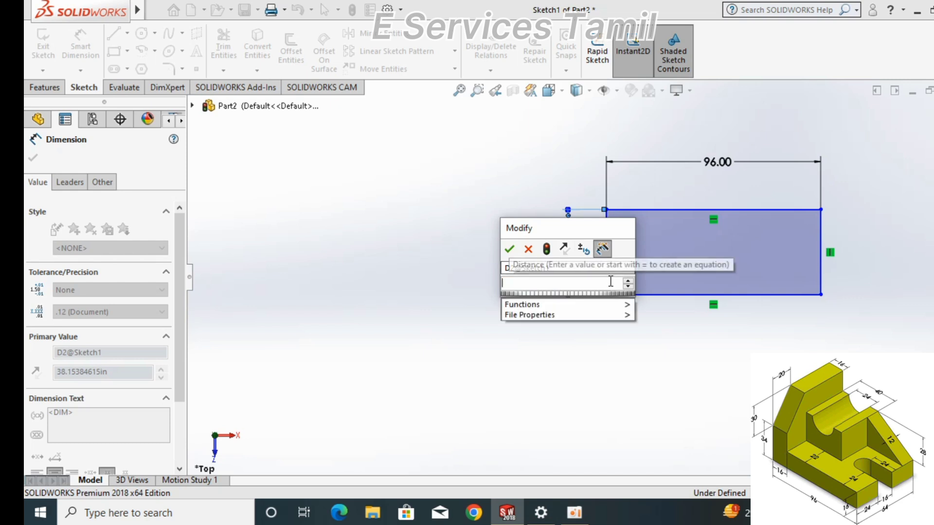
text(64)
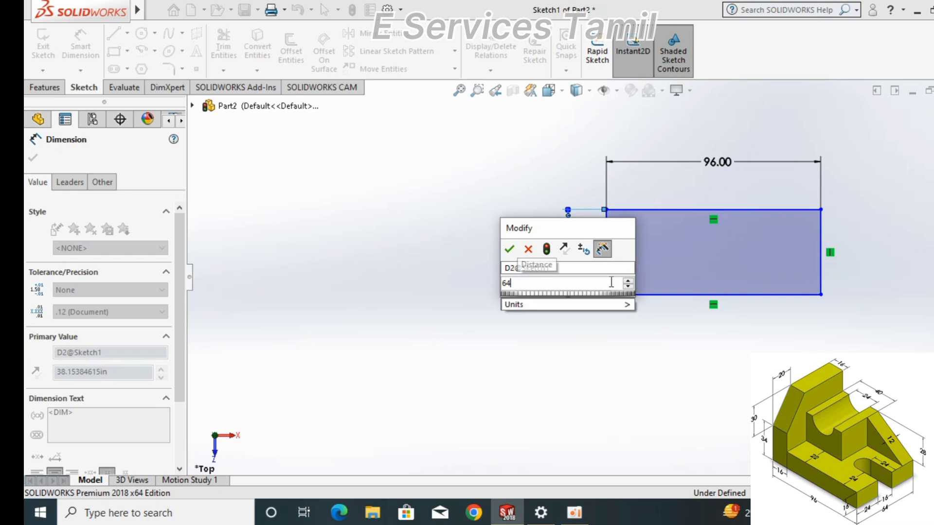
key(Escape)
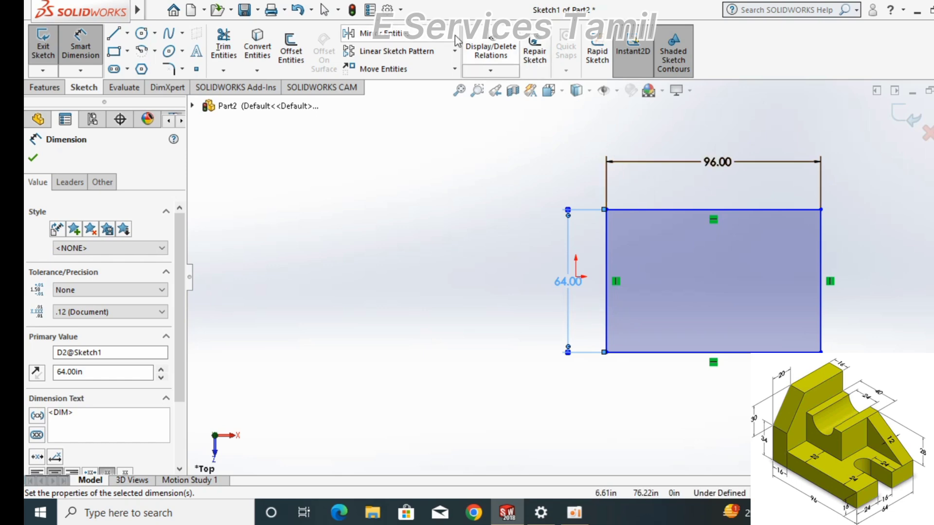
Step: Set the document's Length units to show no decimal places (None)
click(391, 10)
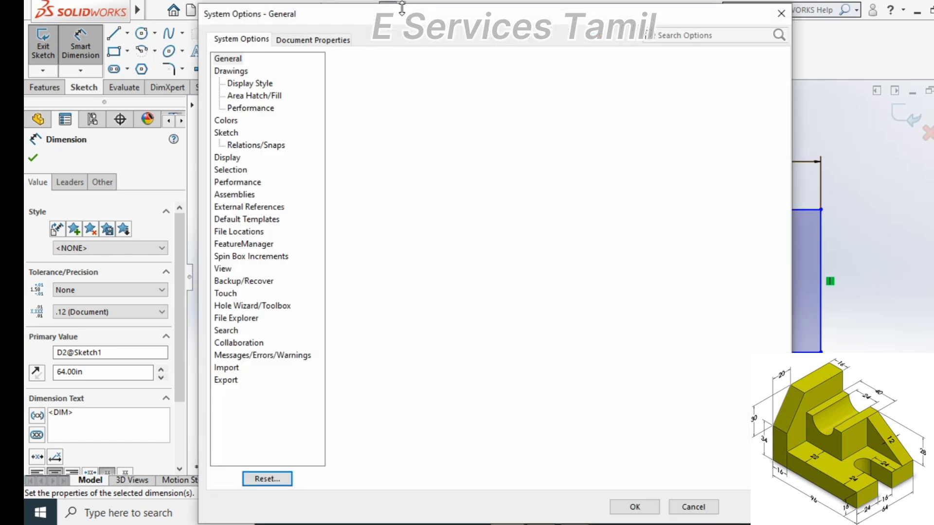
click(311, 44)
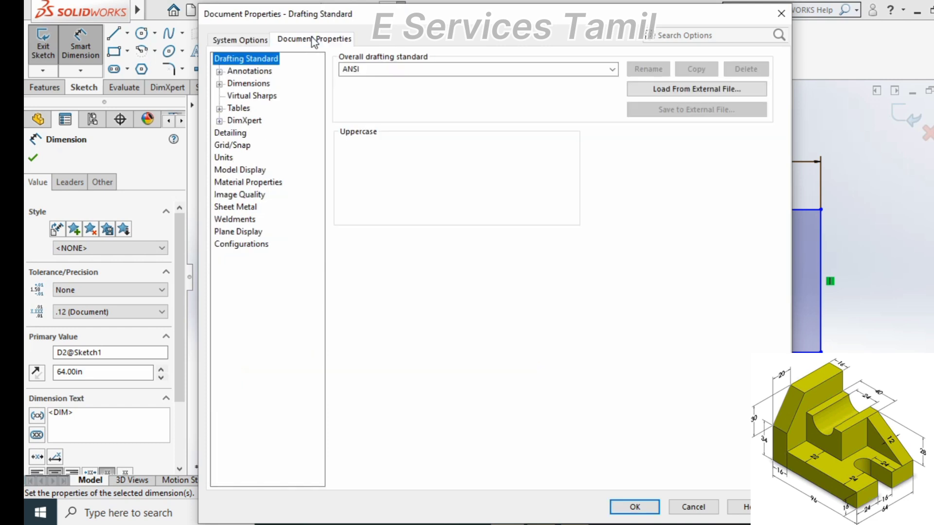
click(232, 158)
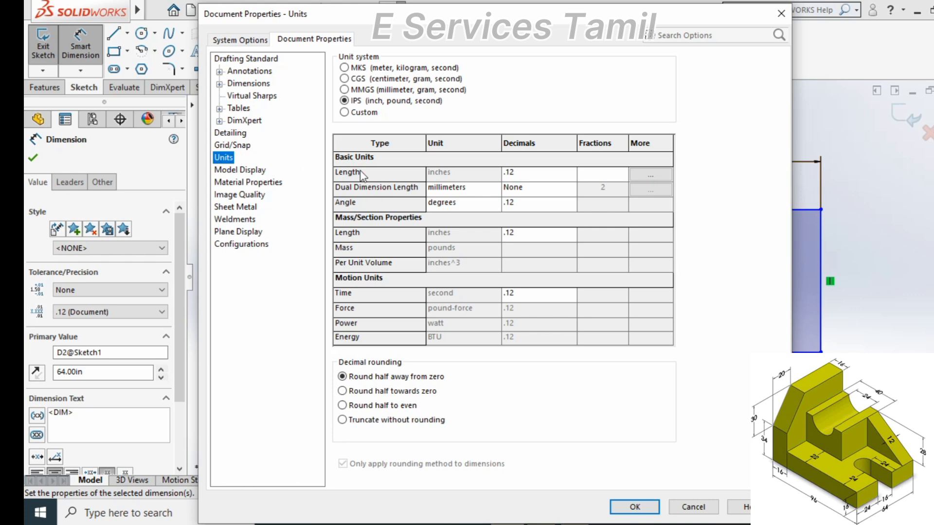
click(530, 177)
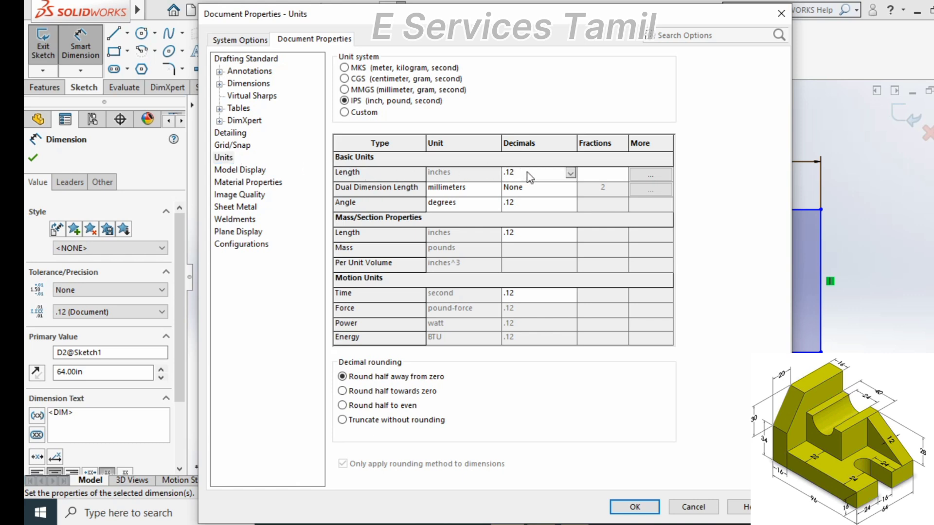
click(571, 175)
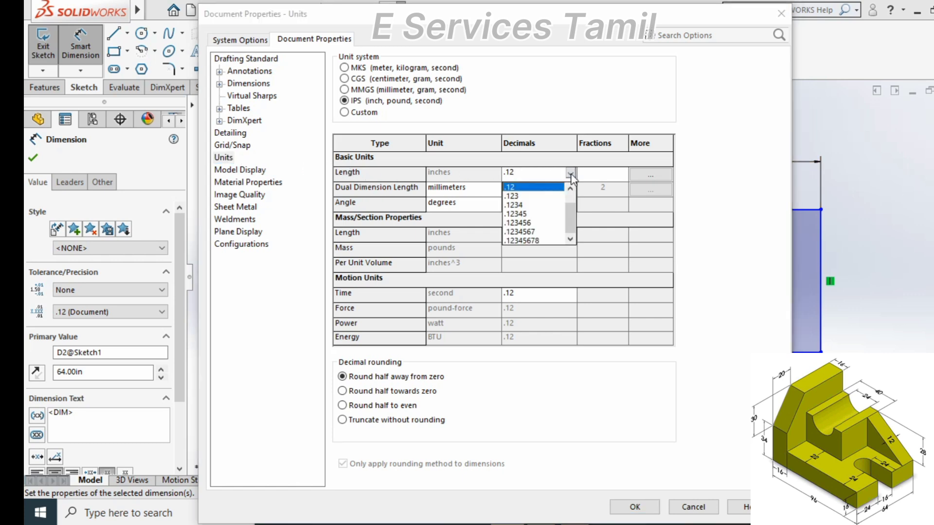
click(570, 188)
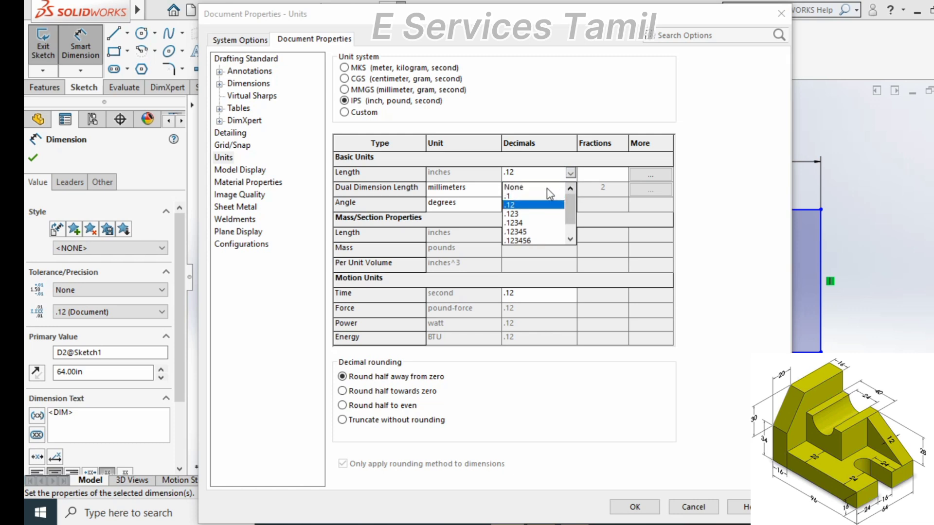
click(538, 186)
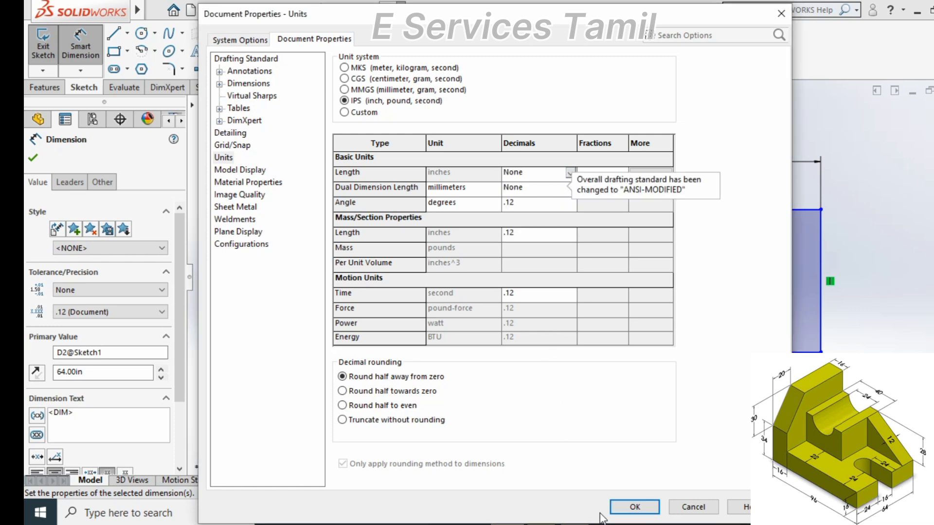
click(637, 507)
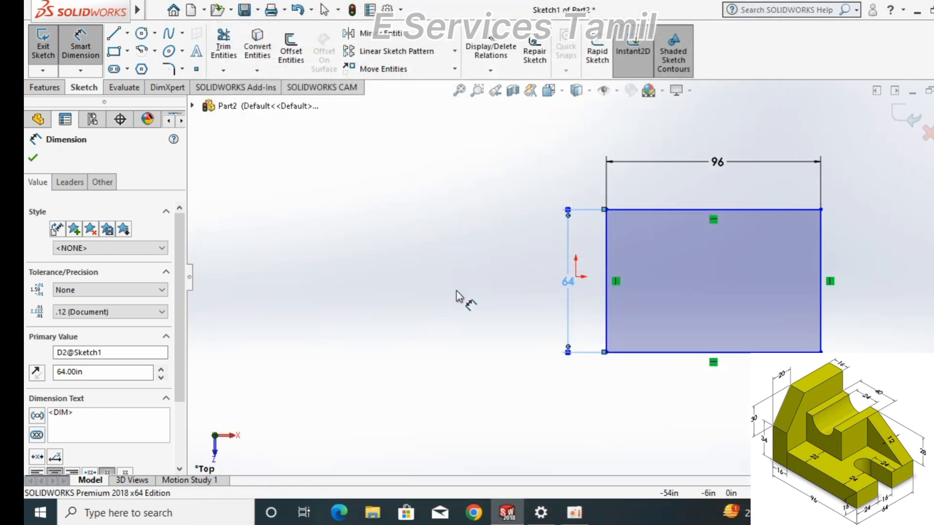
Step: Zoom in on the 96 × 64 rectangle and activate the Corner Rectangle tool
scroll(455, 298, down, 2)
scroll(455, 298, up, 3)
scroll(455, 298, up, 1)
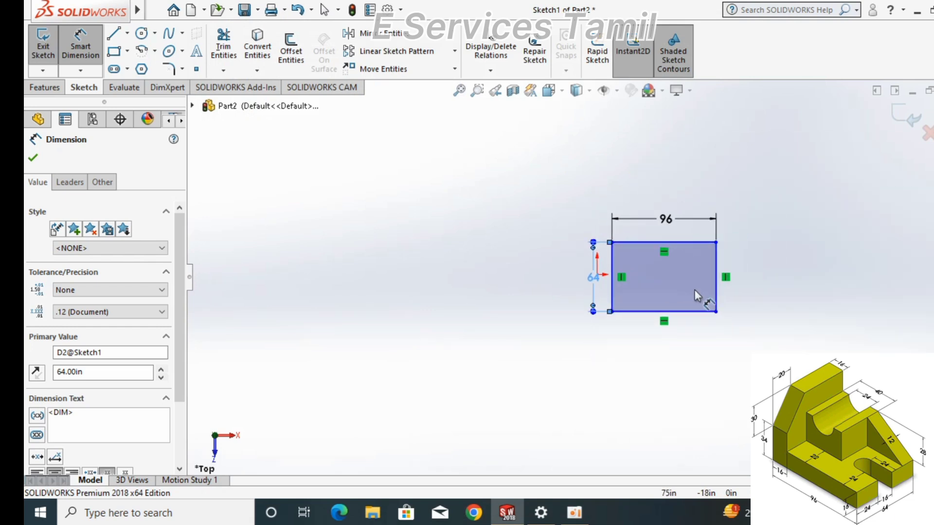
scroll(757, 322, down, 1)
scroll(729, 311, down, 2)
scroll(640, 292, up, 2)
scroll(588, 249, up, 2)
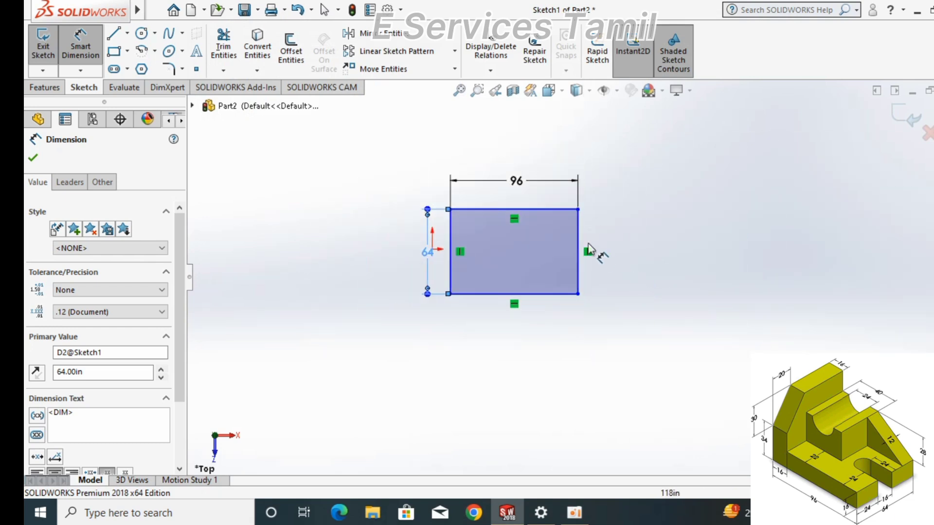
scroll(559, 219, down, 1)
scroll(535, 277, down, 2)
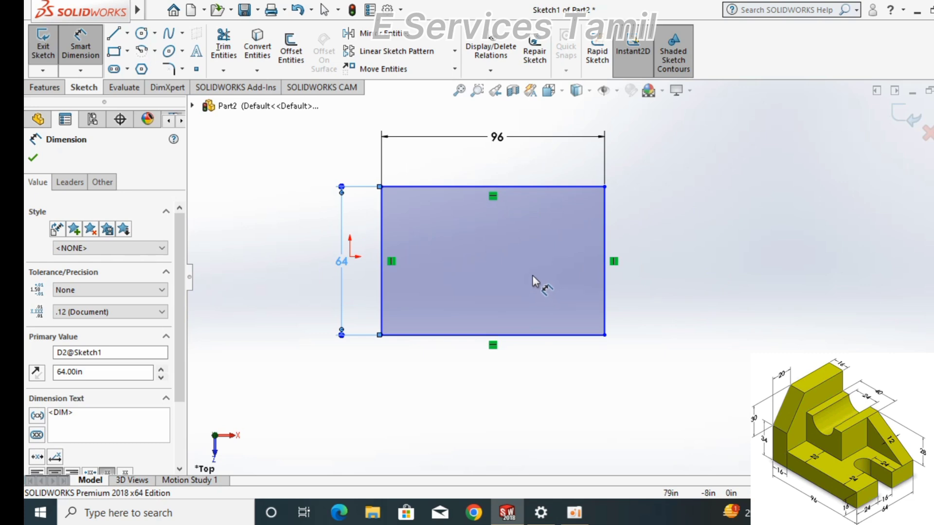
click(113, 51)
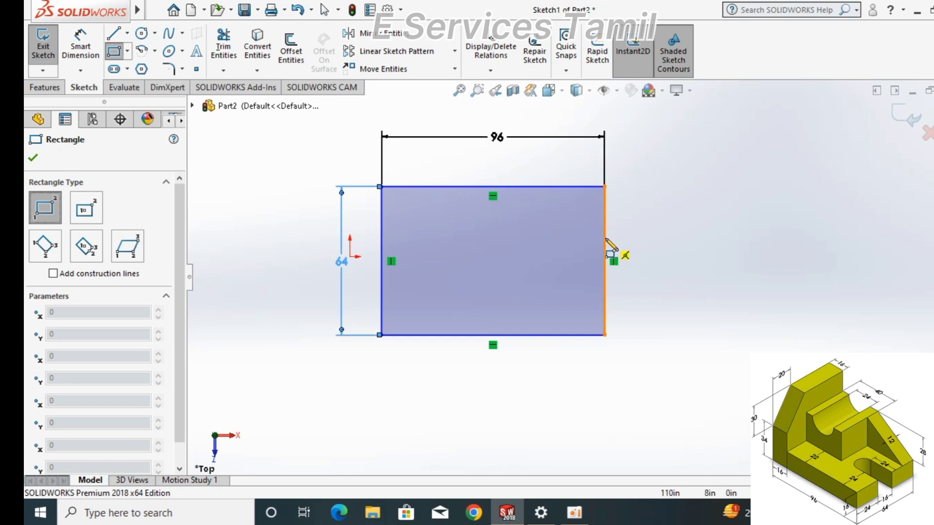
Step: Draw a small rectangle inside the big one against its right edge
click(605, 238)
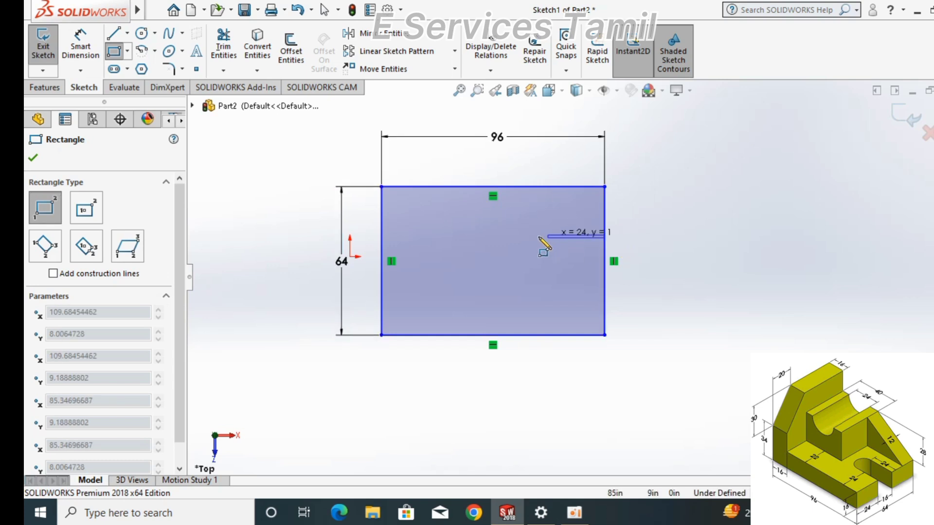
click(512, 284)
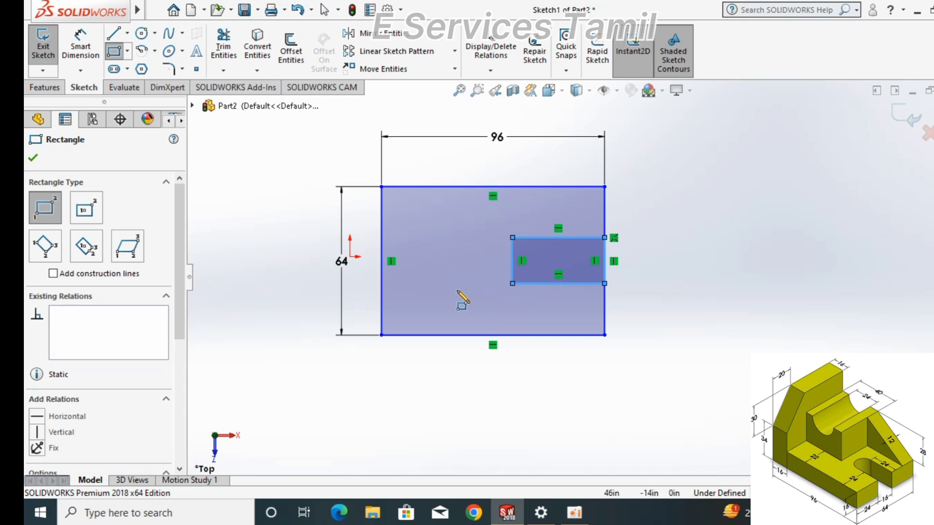
key(Escape)
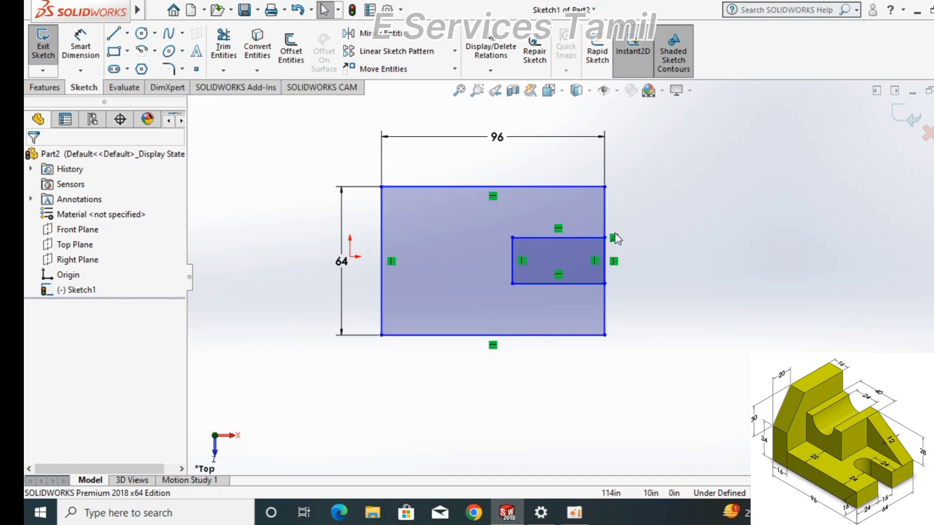
Step: Dimension the small rectangle 16 tall and 24 wide
click(80, 44)
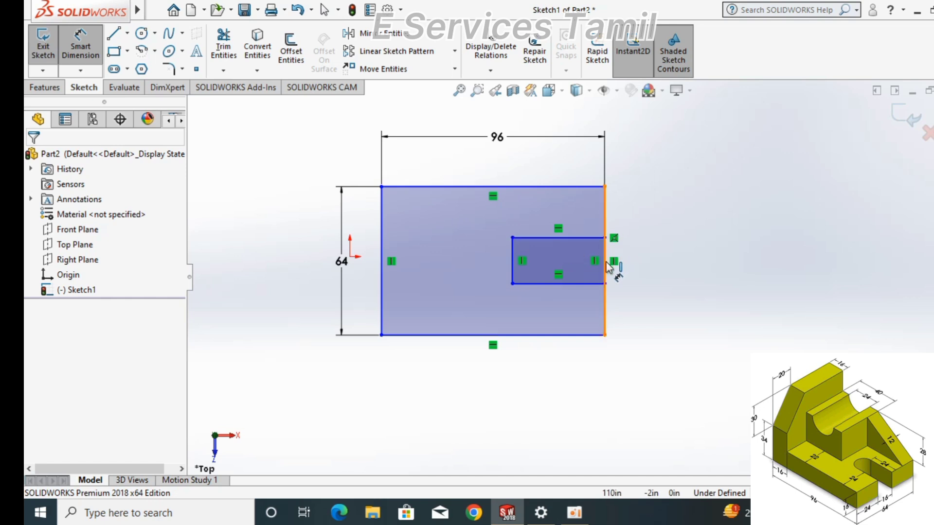
click(605, 239)
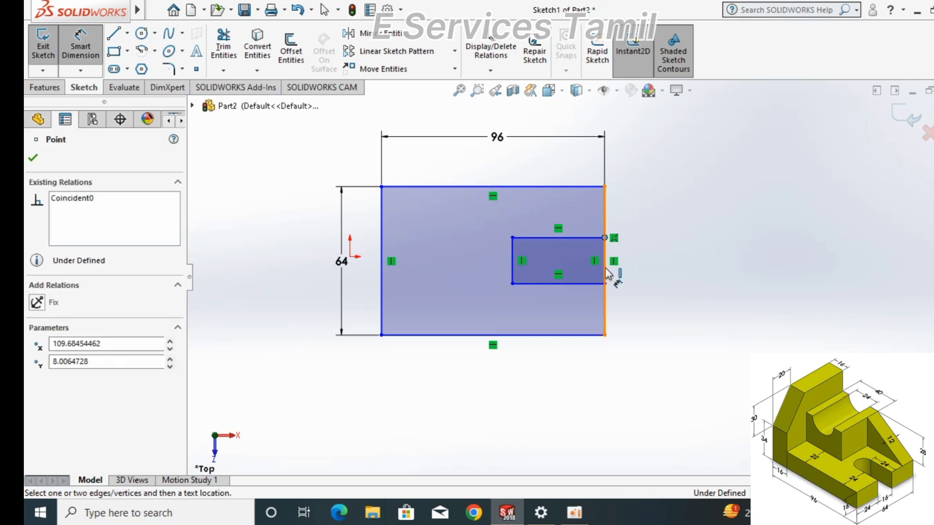
click(605, 283)
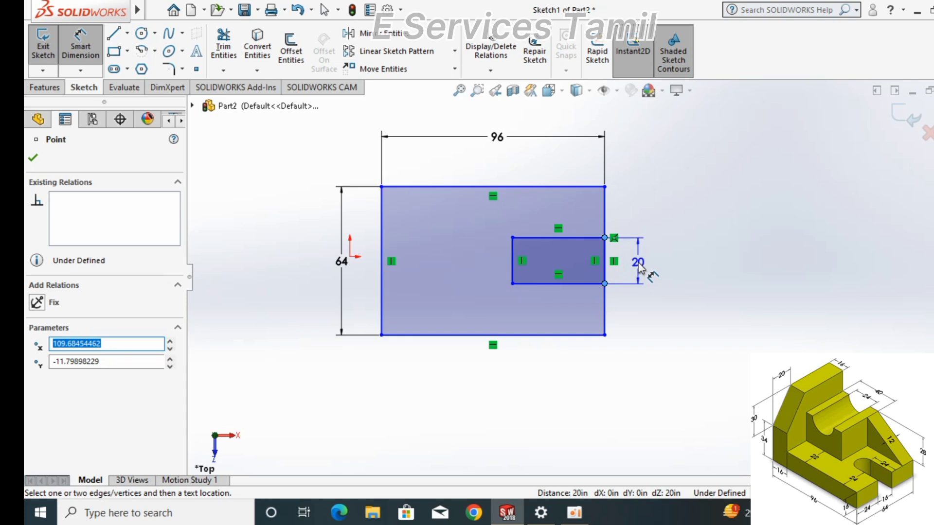
click(646, 268)
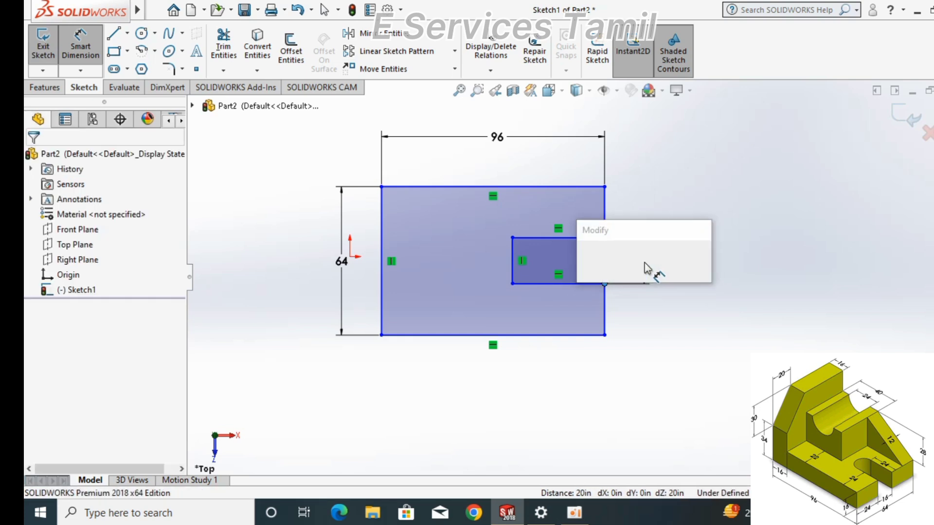
text(16)
key(Return)
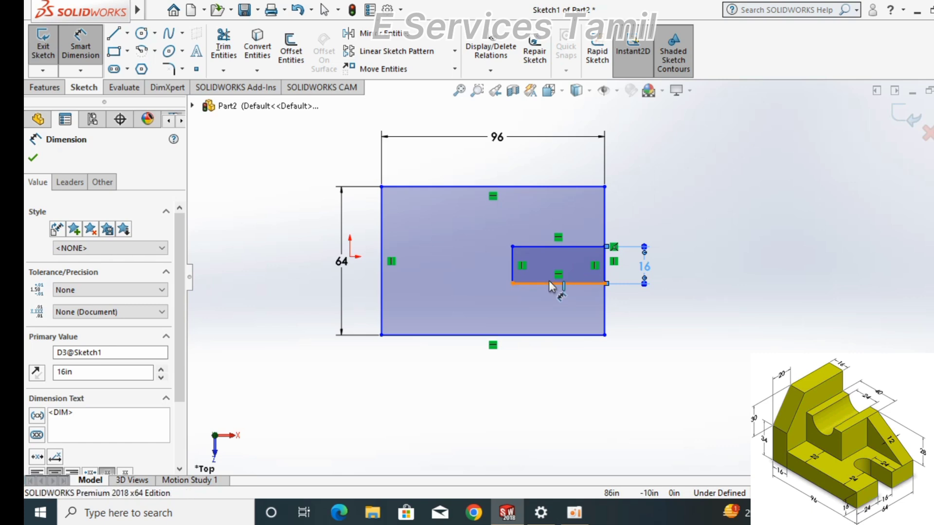
click(550, 283)
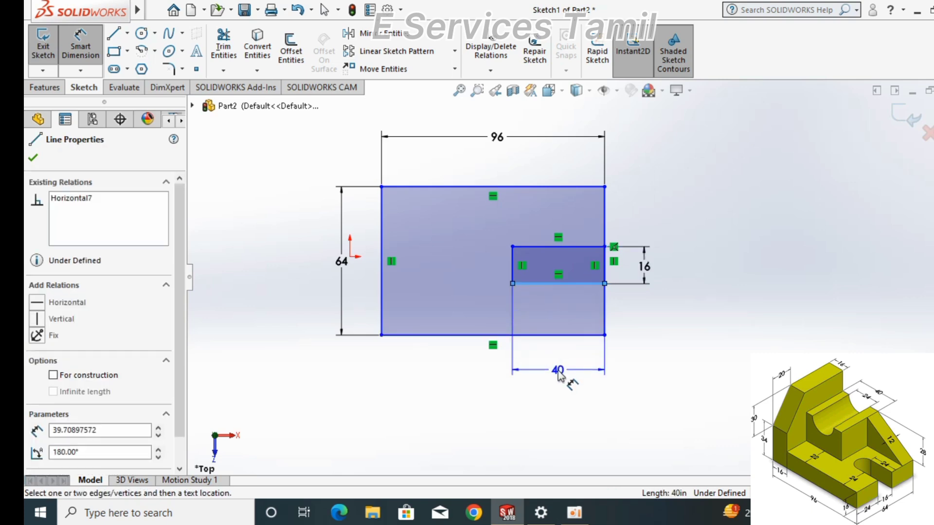
click(558, 374)
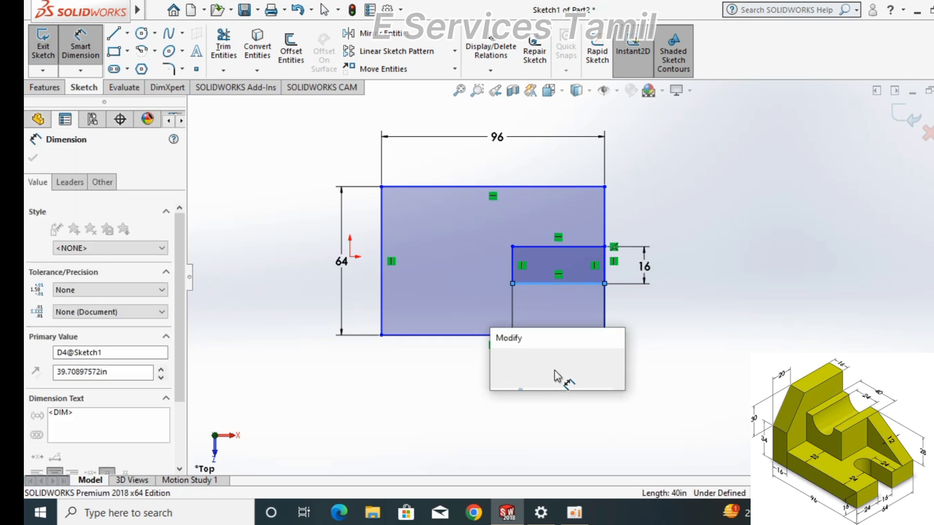
text(24)
key(Return)
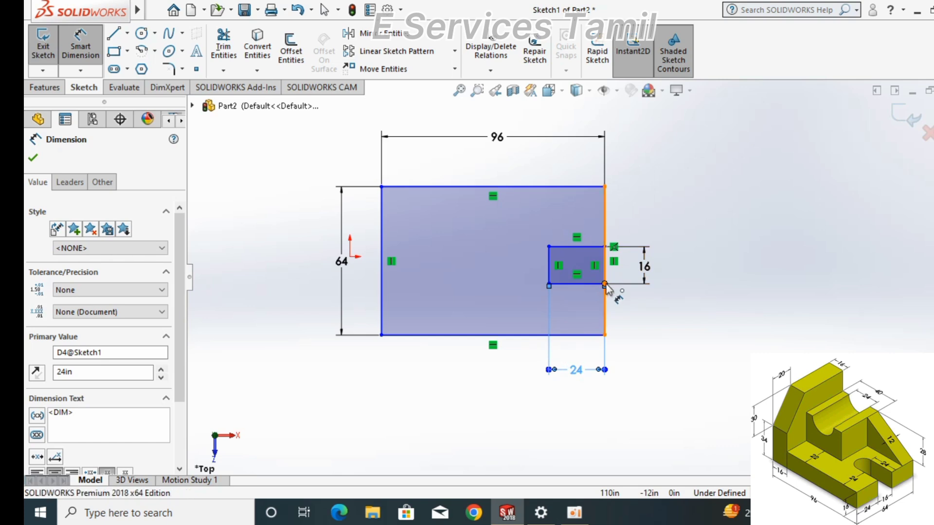
Step: Set the small rectangle's offset above the big rectangle's bottom edge to 24
click(605, 285)
click(605, 335)
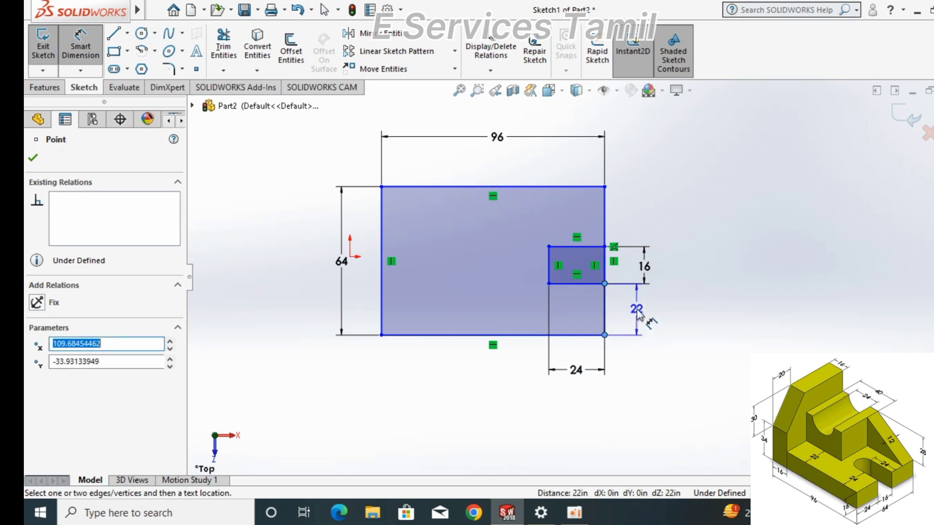
click(641, 317)
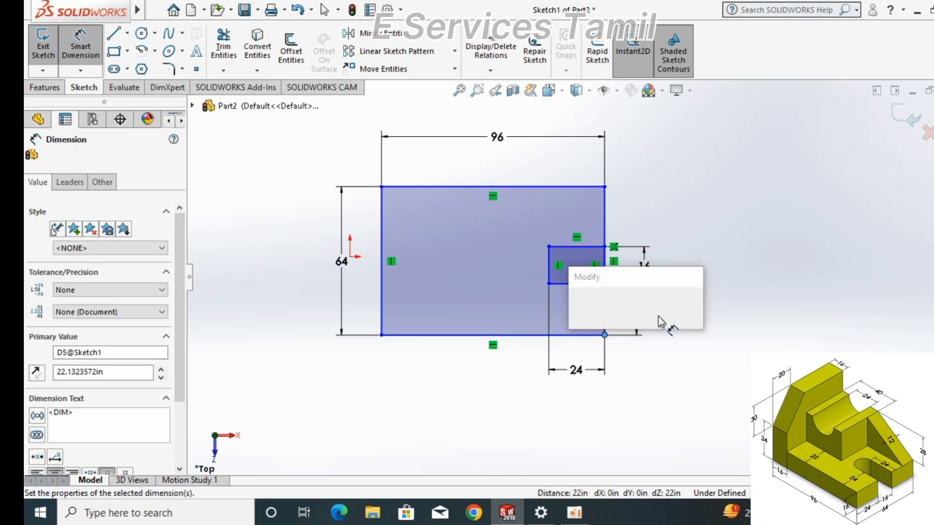
text(24)
key(Return)
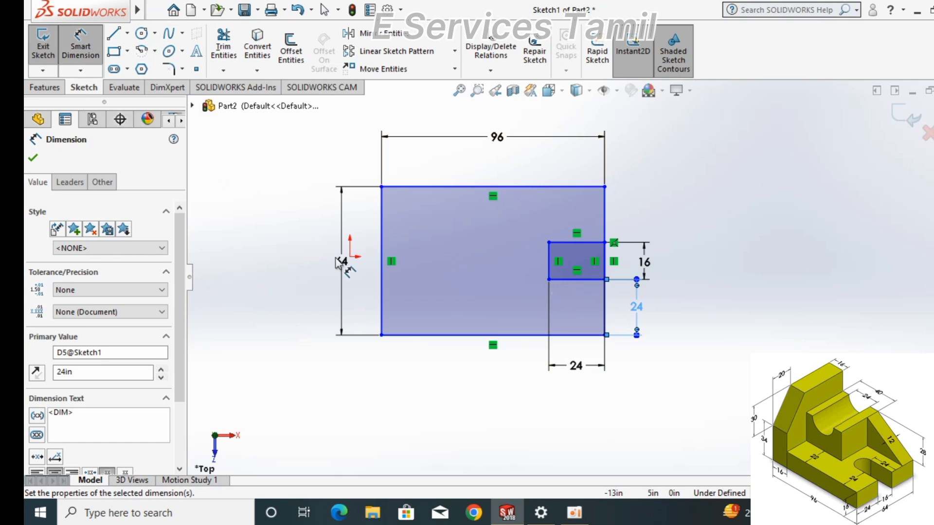
key(Escape)
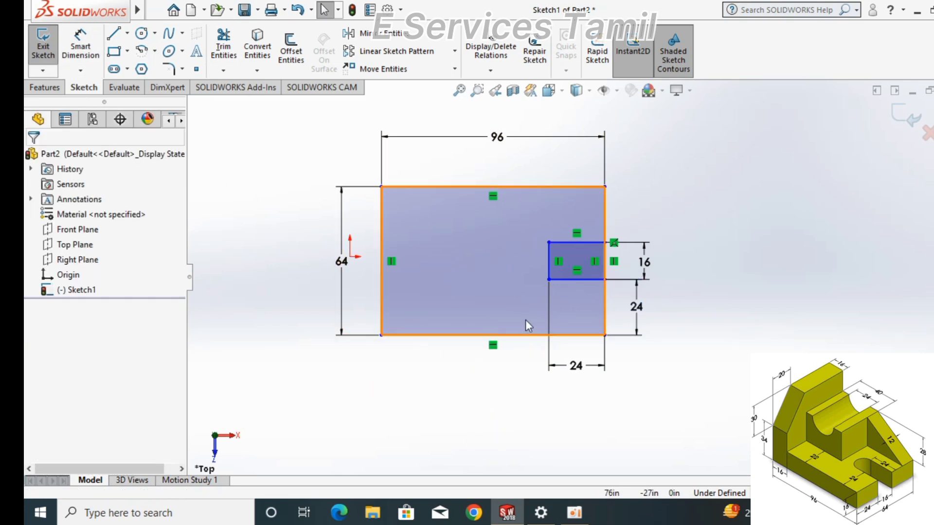
Step: Draw a radius-8 circle centred on the small rectangle's left edge
click(141, 33)
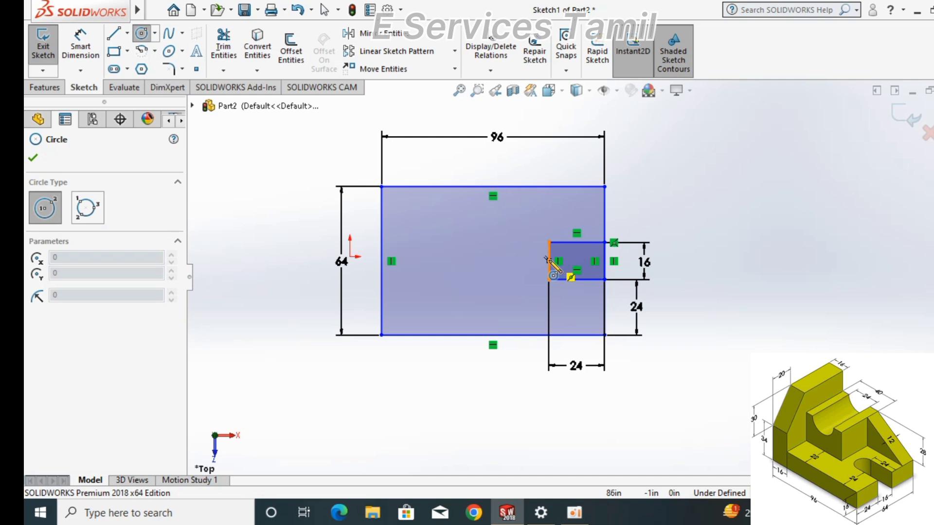
click(549, 262)
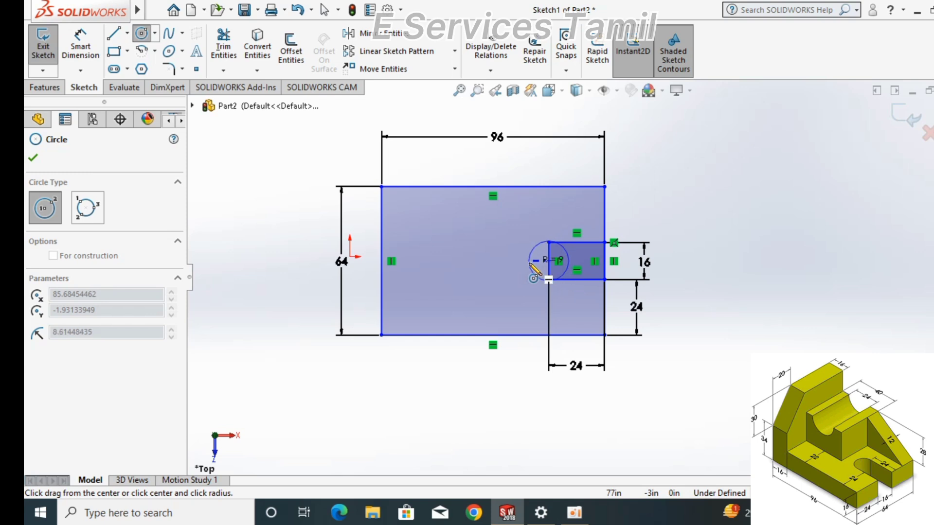
click(515, 295)
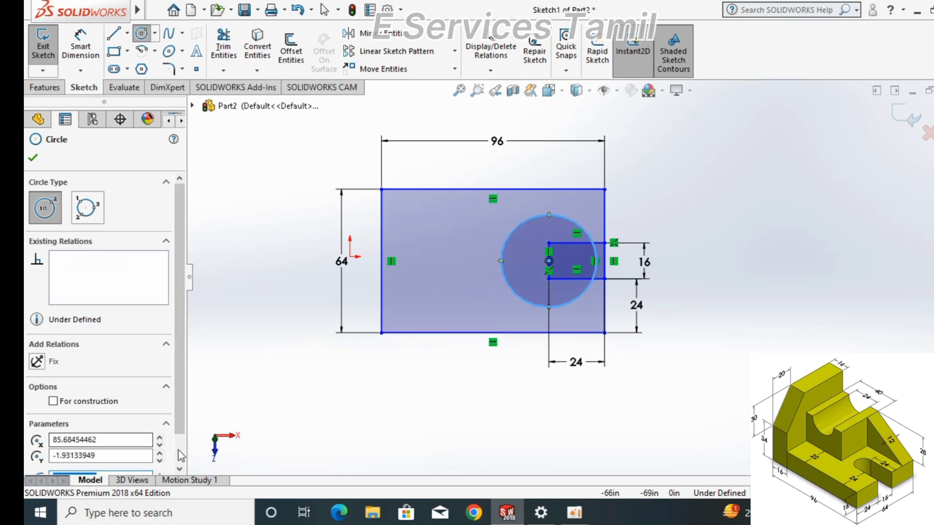
scroll(146, 446, down, 1)
click(146, 443)
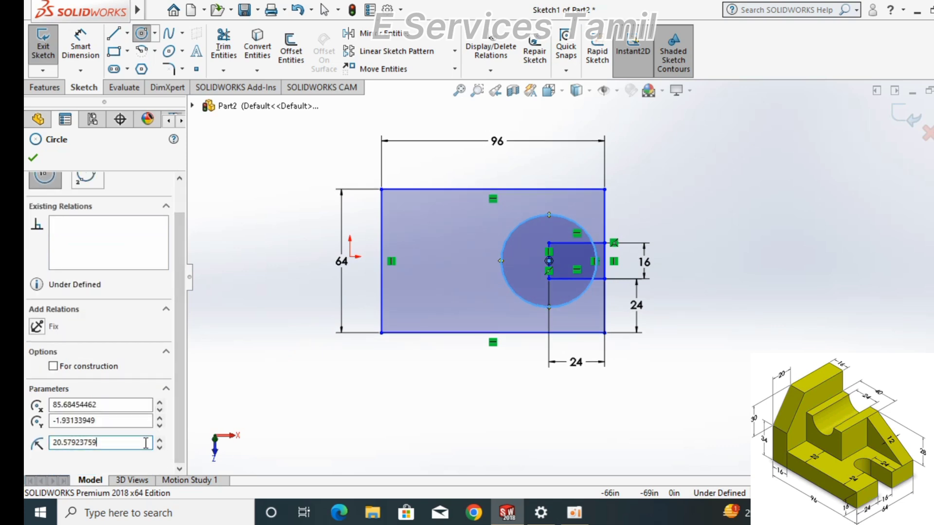
key(BackSpace)
key(BackSpace)
key(BackSpace)
key(Return)
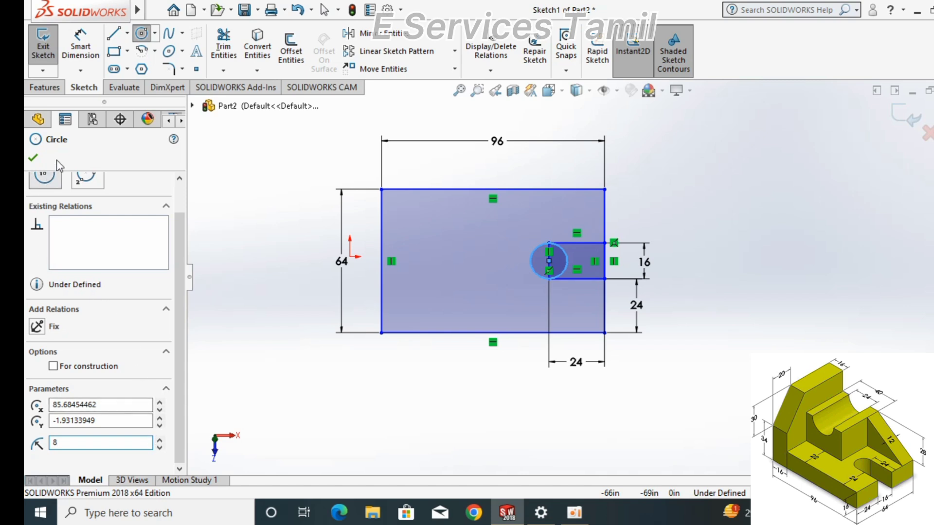
click(33, 158)
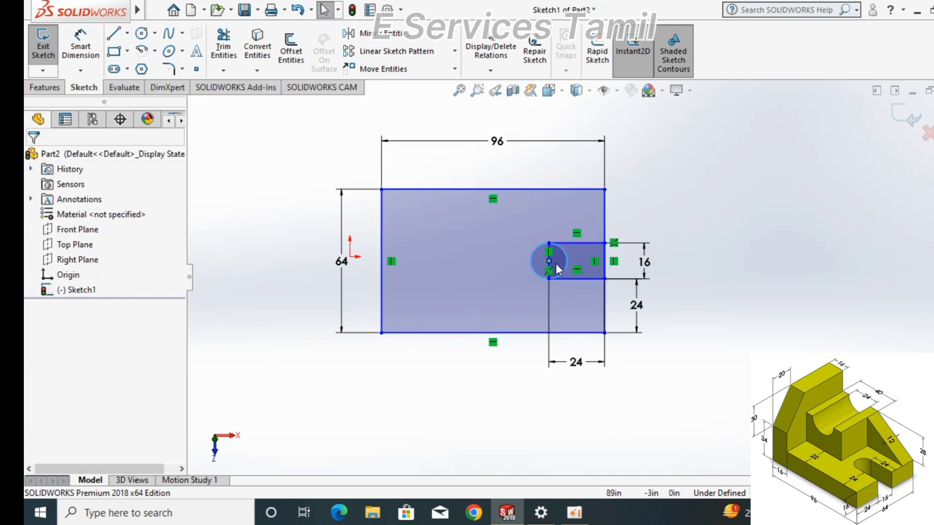
scroll(544, 264, down, 2)
scroll(545, 262, down, 2)
scroll(544, 263, down, 3)
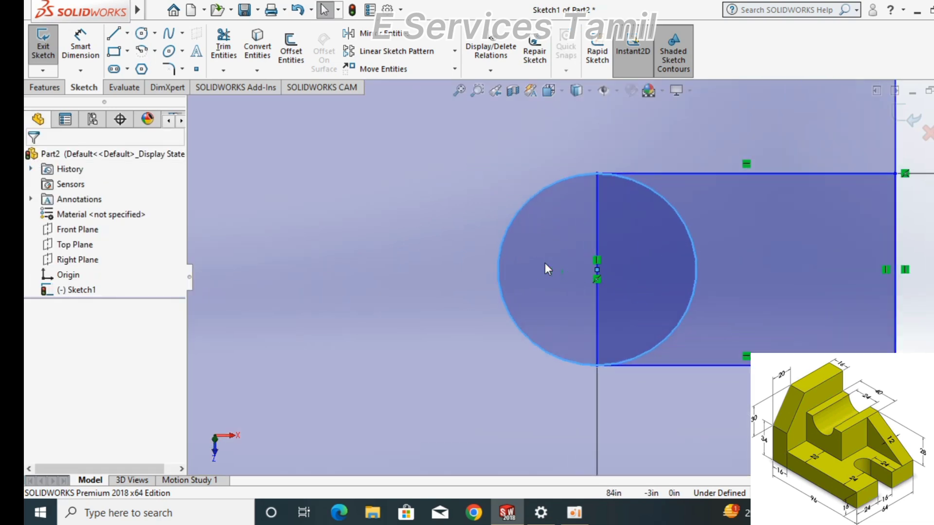
scroll(544, 263, up, 3)
scroll(545, 263, up, 4)
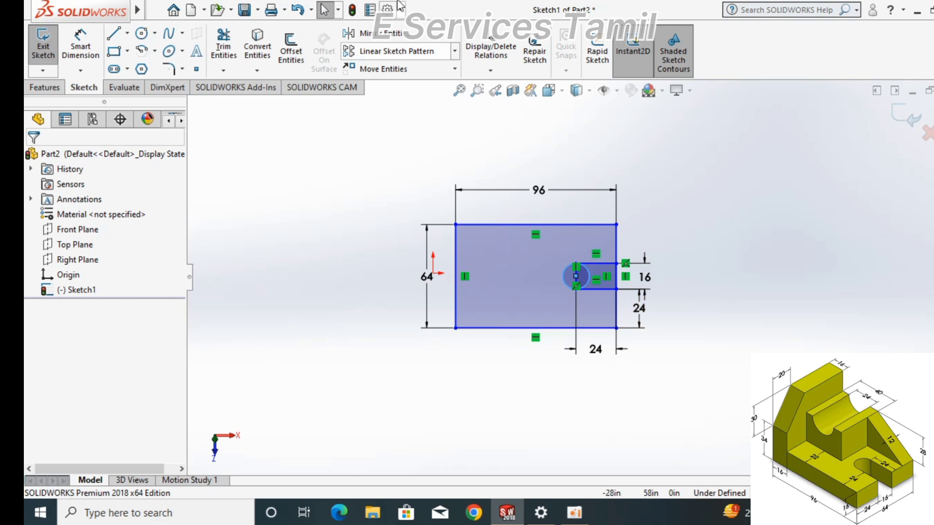
Step: Trim the slot's closing lines and excess arc into one round-ended slot profile
click(227, 49)
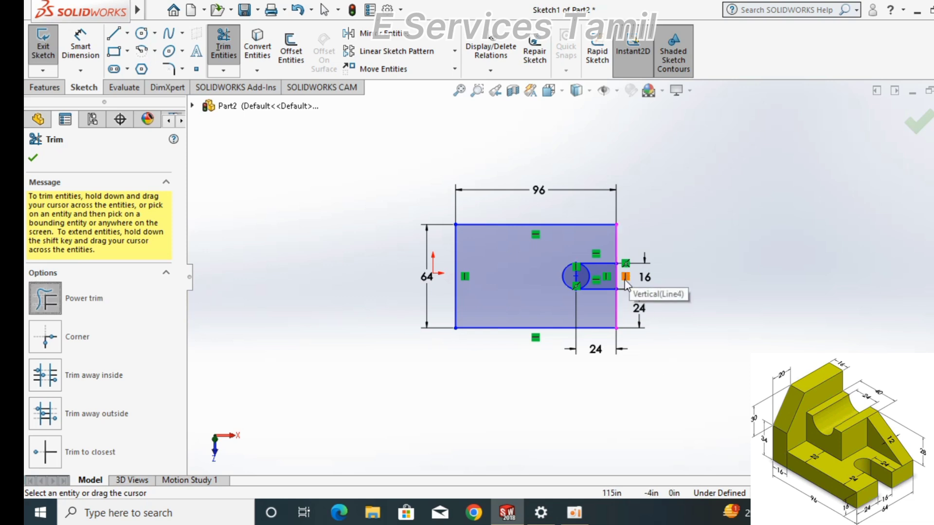
scroll(625, 284, up, 3)
mouse_move(620, 279)
mouse_down()
mouse_move(592, 287)
mouse_move(531, 281)
mouse_up()
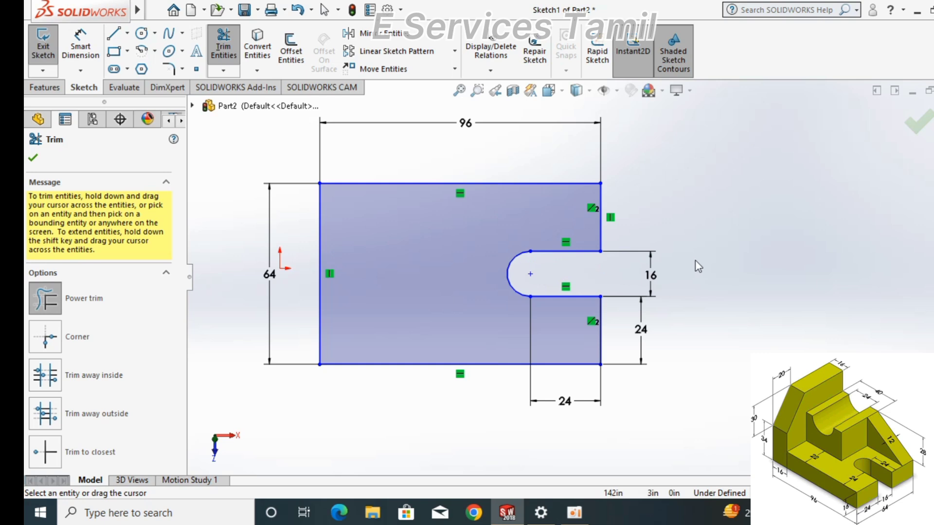
scroll(696, 262, up, 2)
scroll(694, 257, down, 3)
scroll(693, 258, up, 2)
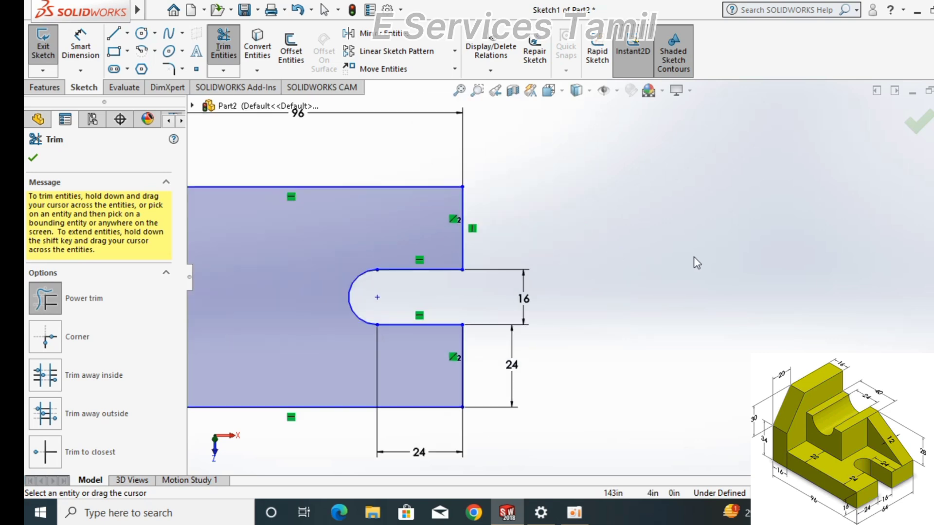
scroll(694, 258, down, 3)
scroll(523, 241, up, 2)
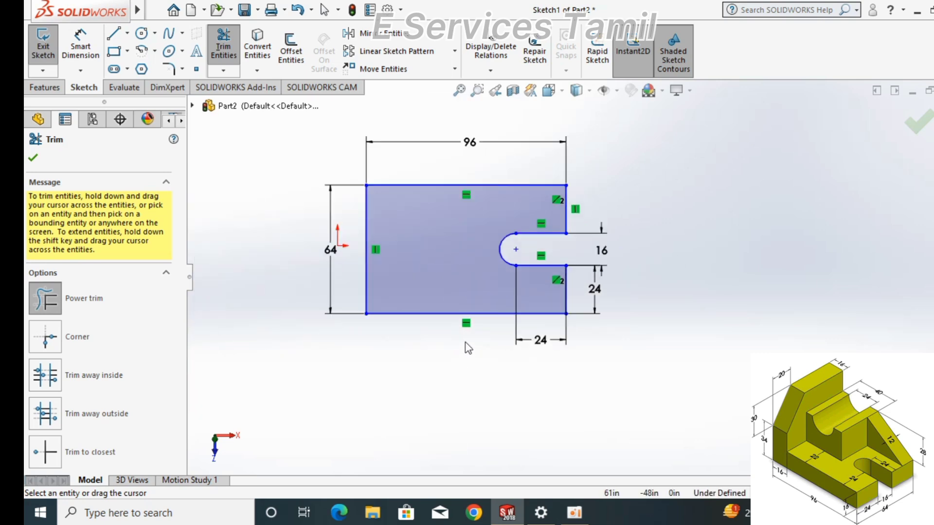
scroll(523, 241, down, 3)
scroll(577, 235, up, 2)
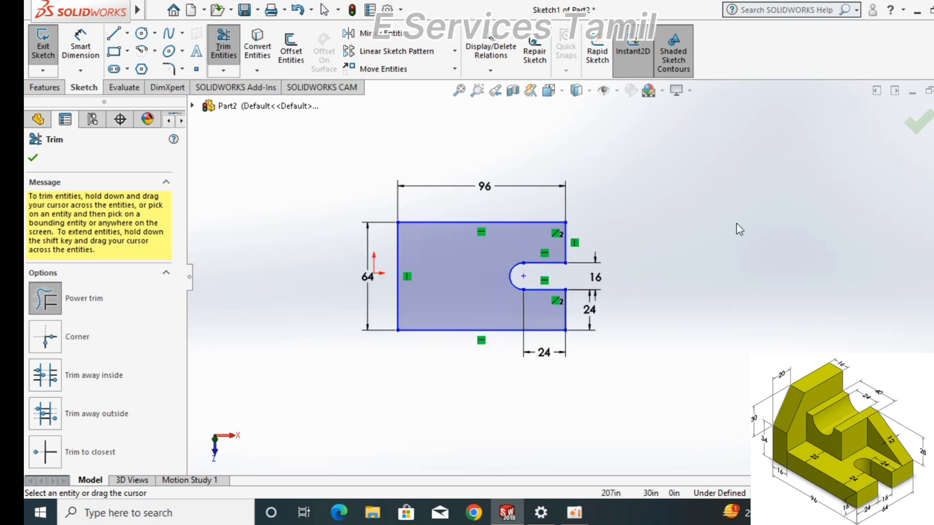
click(911, 127)
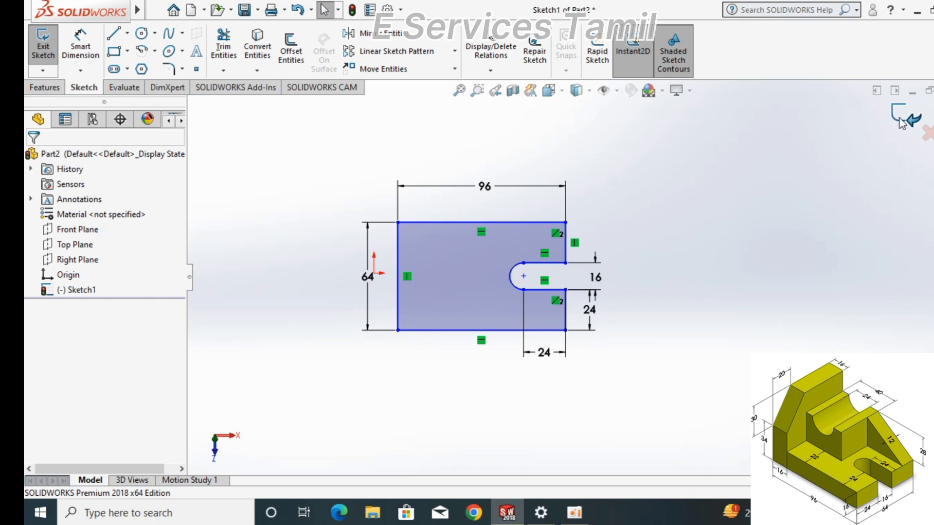
Step: Close Sketch1 and show the part in isometric orientation
click(899, 119)
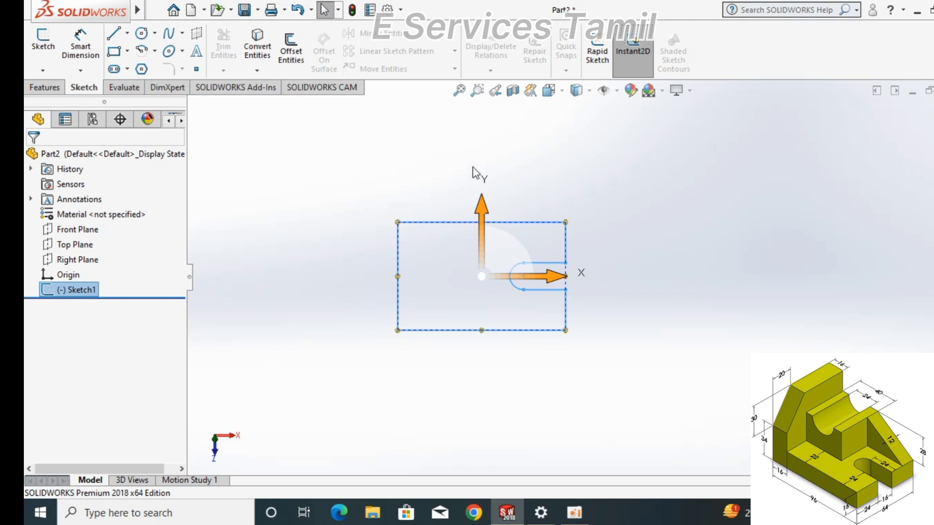
click(549, 92)
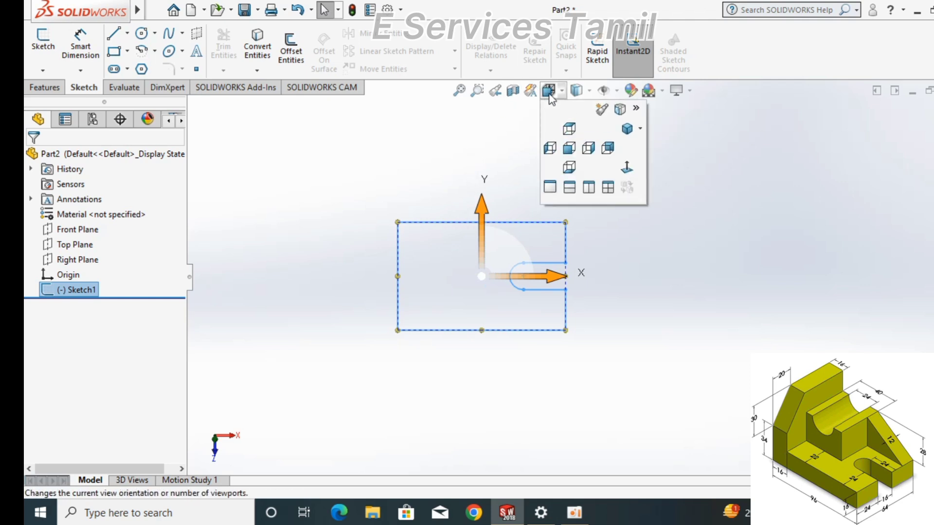
click(627, 129)
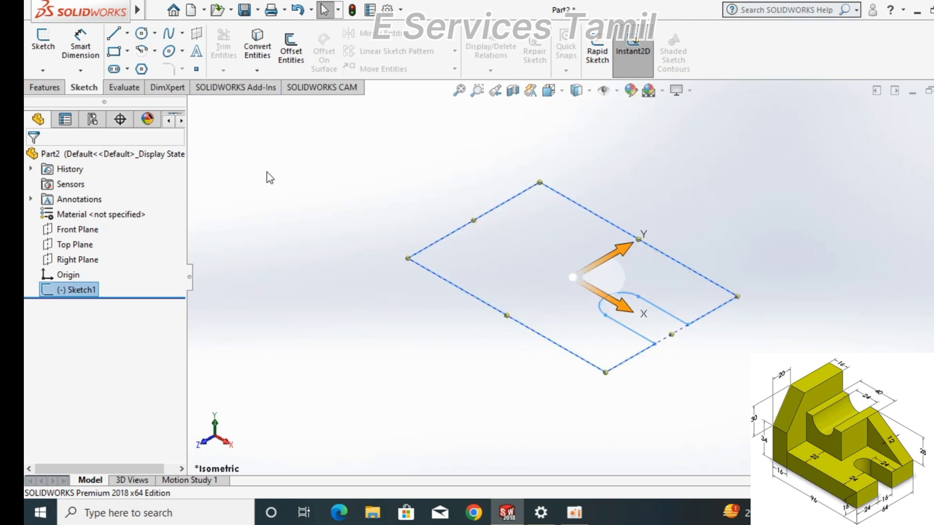
Step: Extrude the slotted profile 16in in the reversed, upward direction as Boss-Extrude1
click(45, 88)
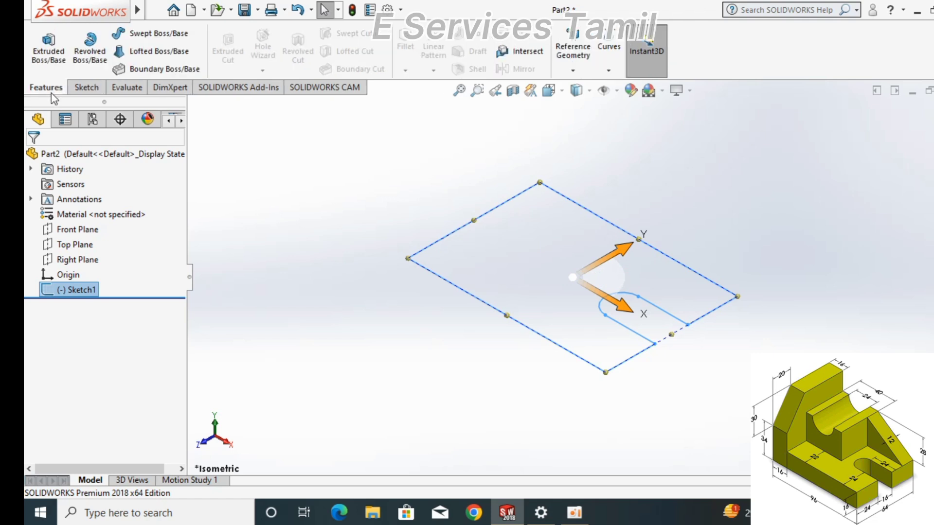
click(48, 57)
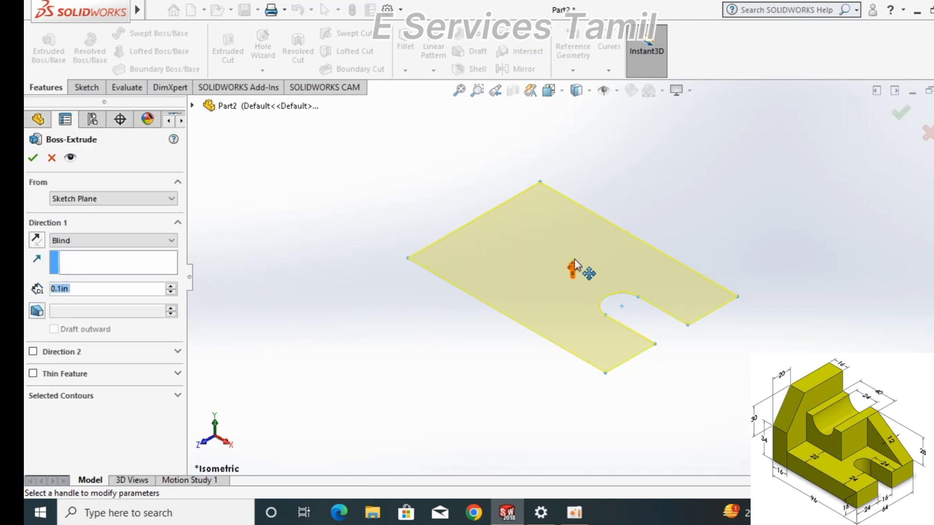
text(16)
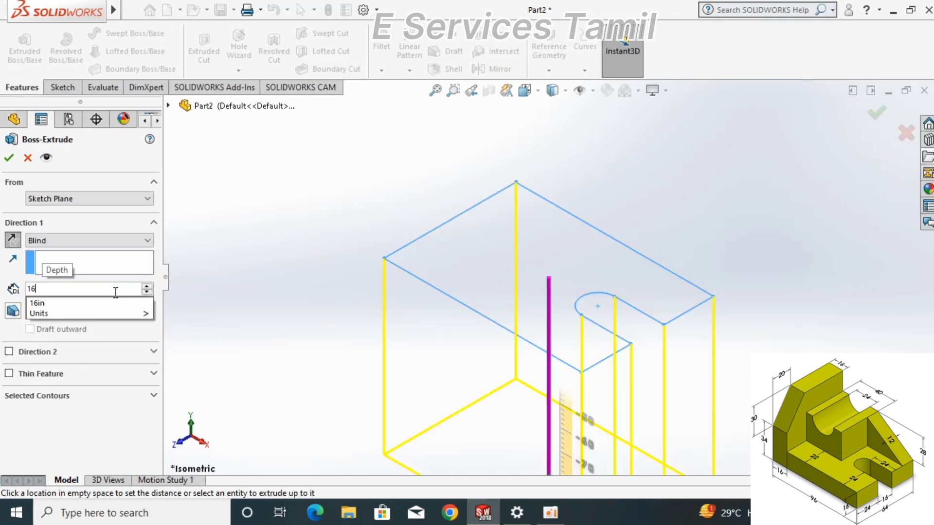
key(Return)
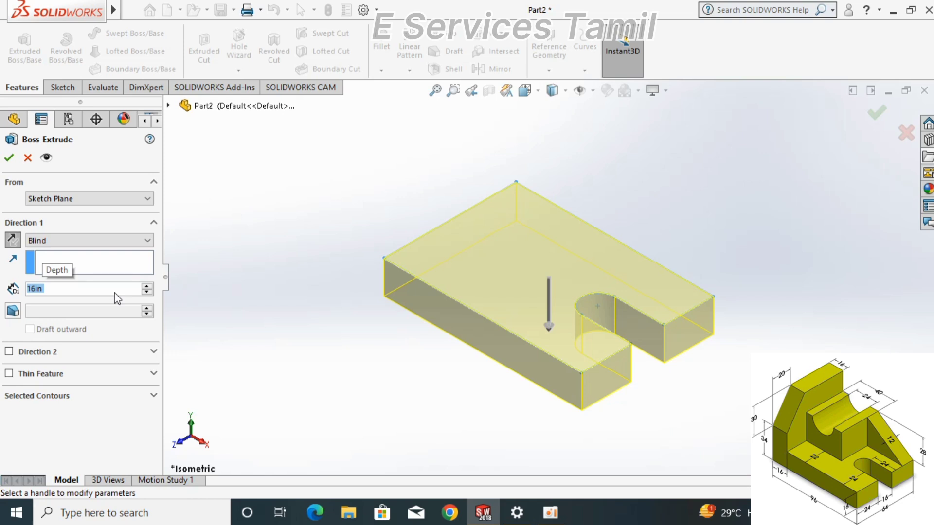
click(13, 239)
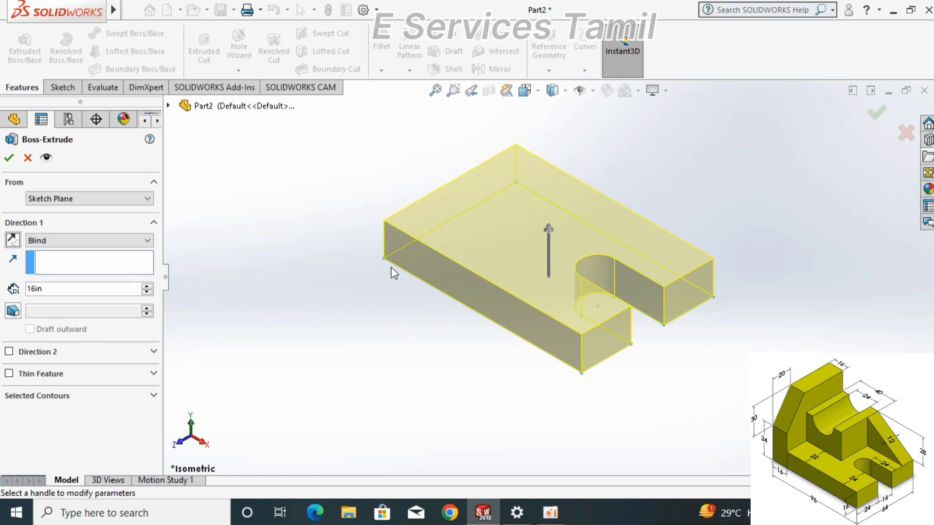
click(7, 159)
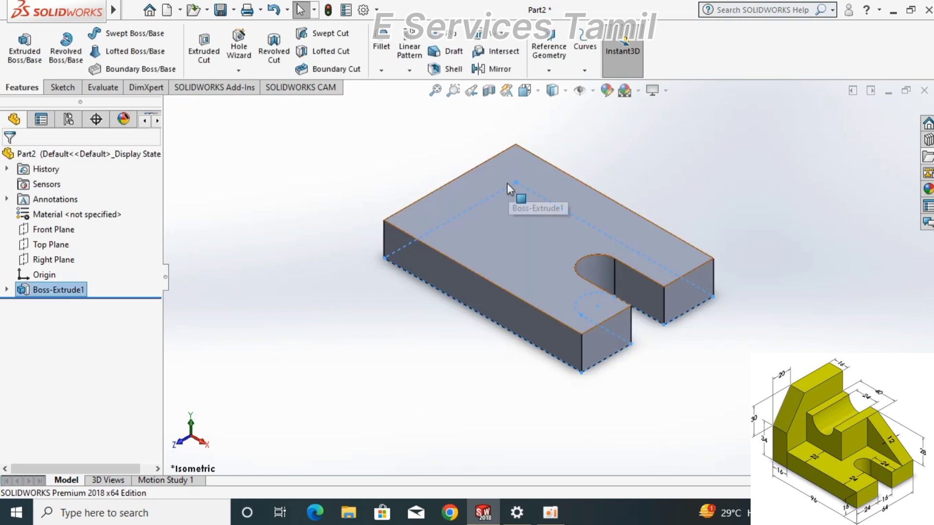
Step: Turn the block edge-on with Ctrl+1 and select its end face
scroll(541, 248, down, 2)
scroll(549, 239, up, 3)
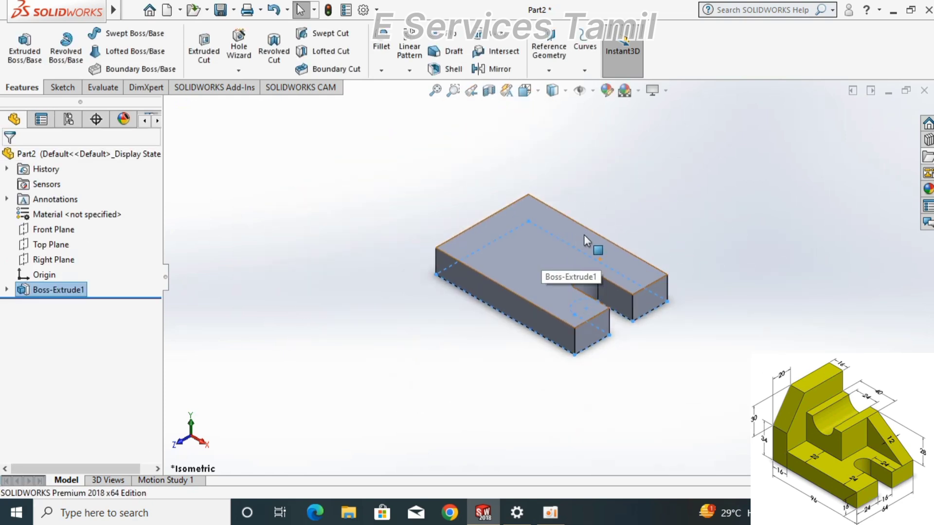
scroll(644, 231, down, 2)
scroll(644, 231, up, 2)
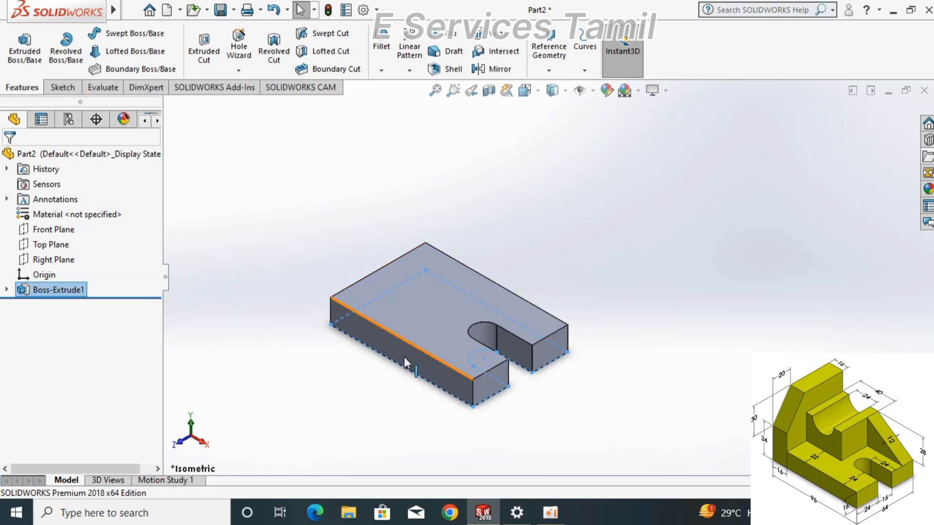
scroll(402, 367, down, 3)
scroll(406, 370, up, 2)
scroll(625, 220, down, 2)
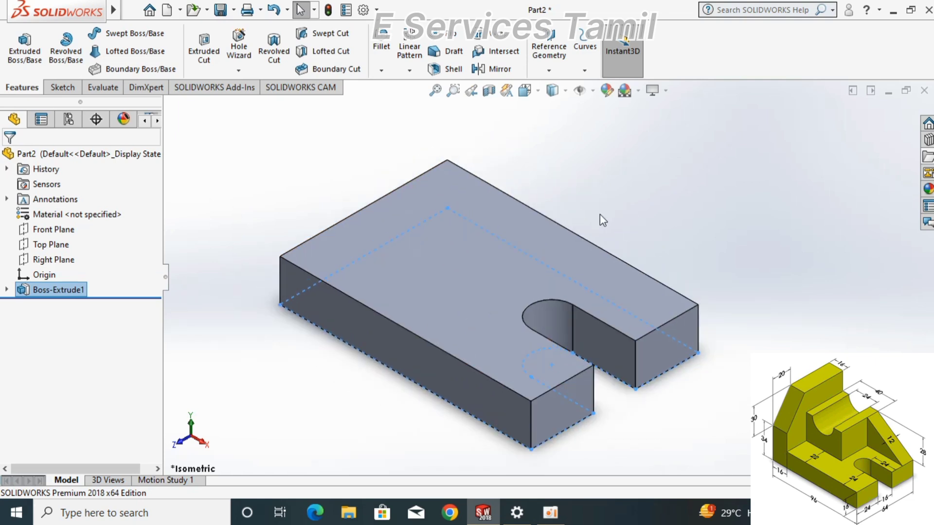
scroll(625, 221, up, 2)
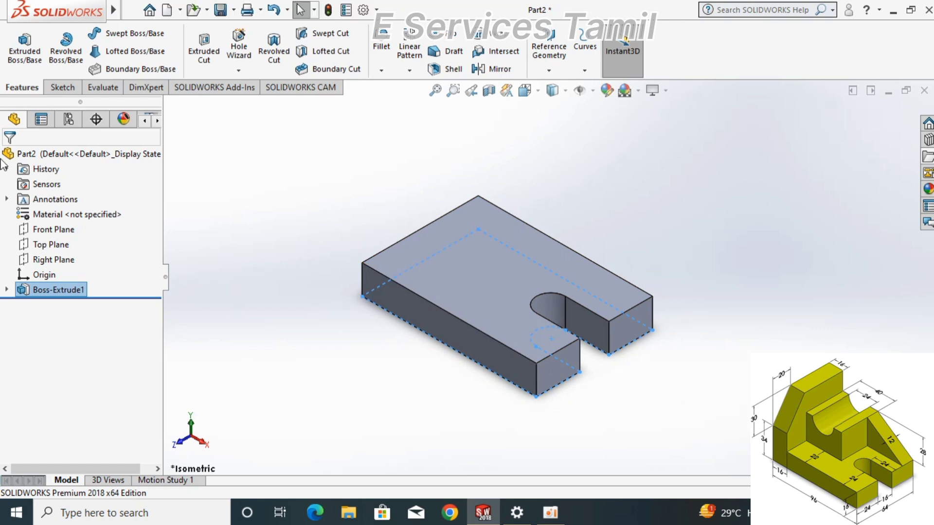
key(ctrl+1)
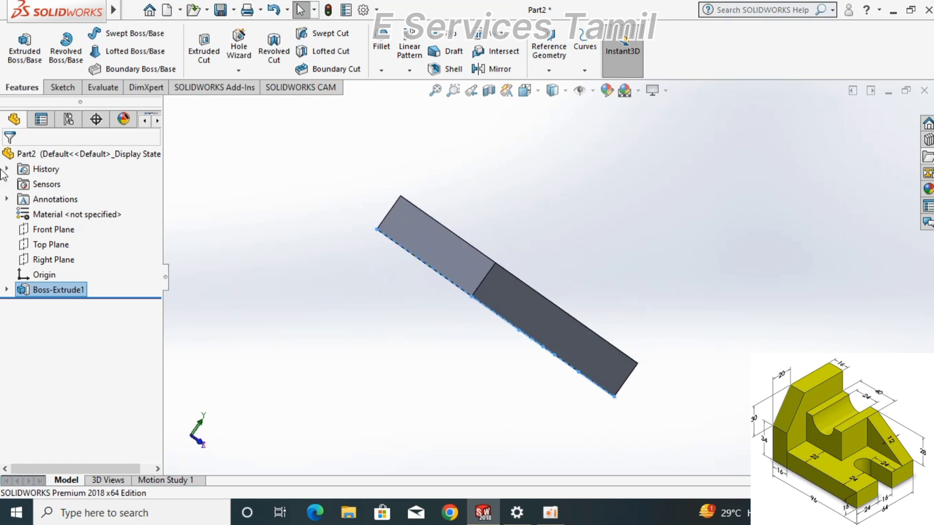
click(413, 227)
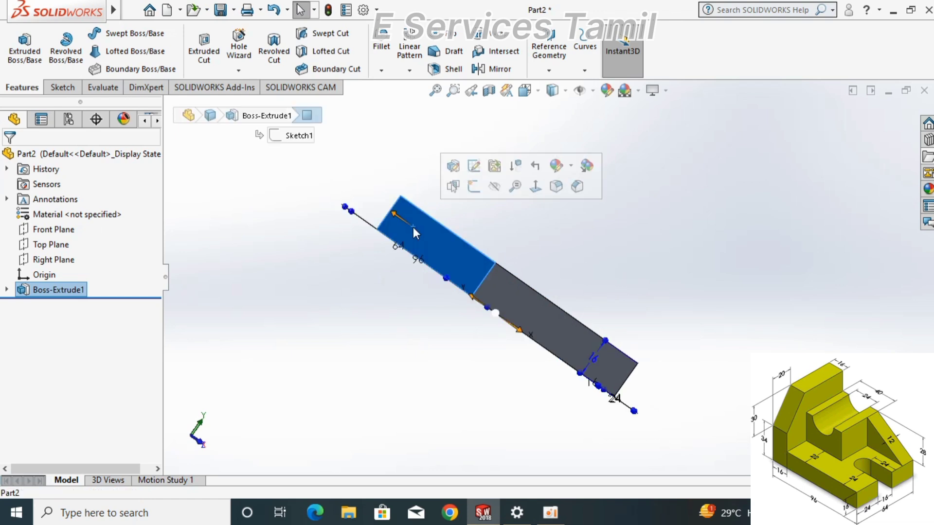
Step: View the selected end face straight on with Normal To
right_click(440, 254)
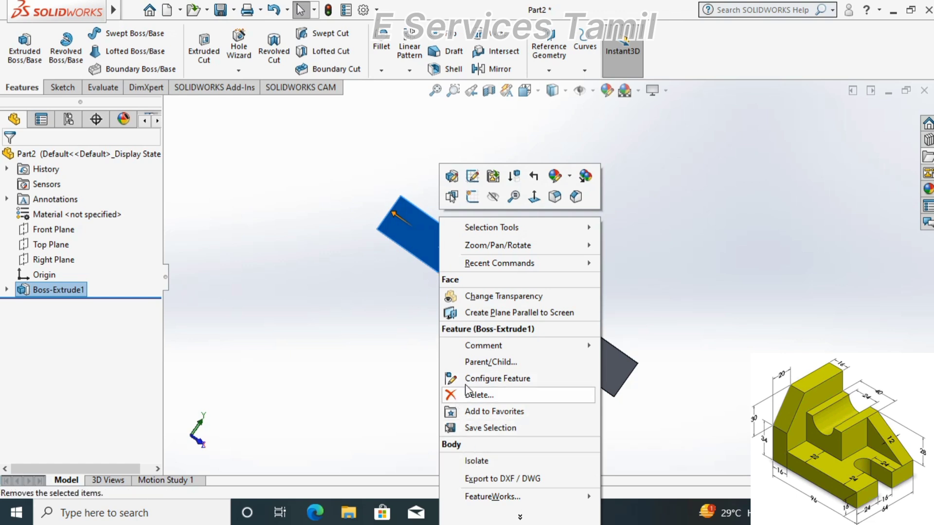
click(534, 196)
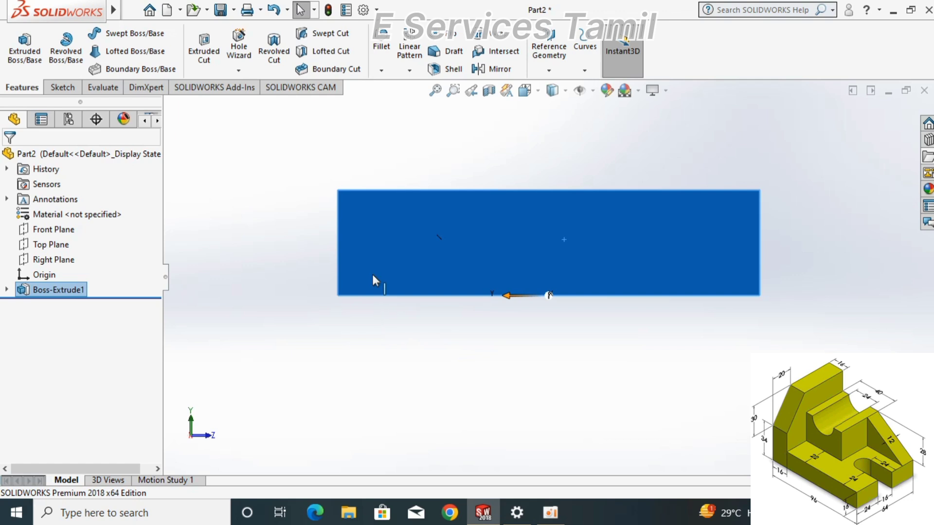
scroll(418, 433, down, 2)
scroll(413, 430, up, 3)
scroll(413, 430, up, 1)
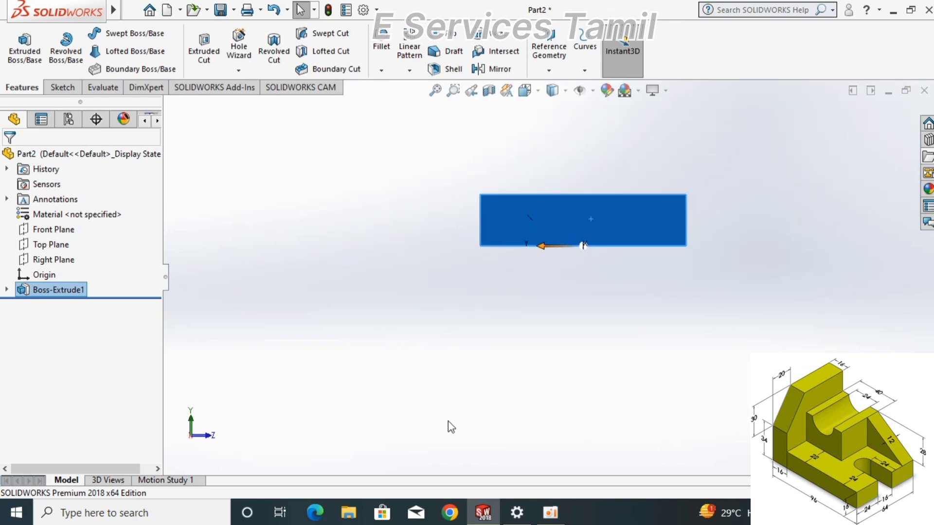
scroll(731, 176, up, 1)
scroll(694, 193, up, 2)
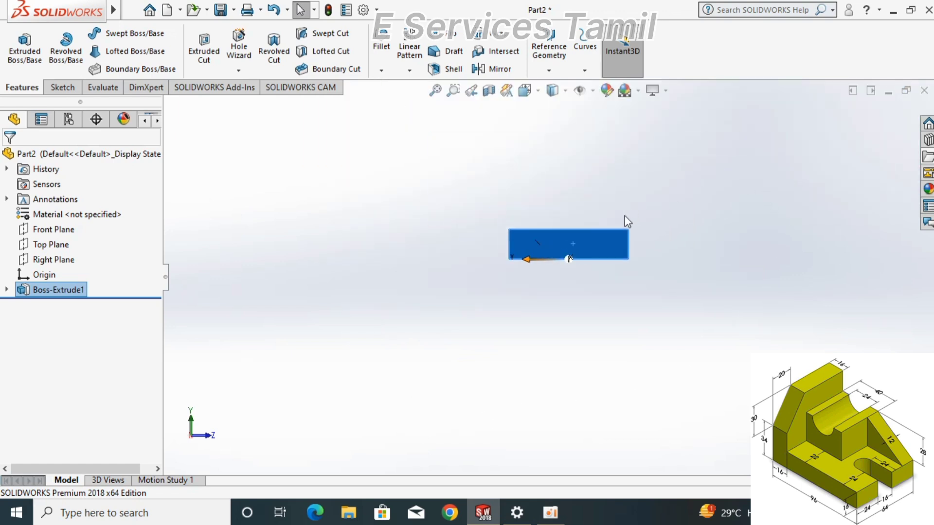
scroll(624, 215, down, 1)
scroll(623, 218, down, 1)
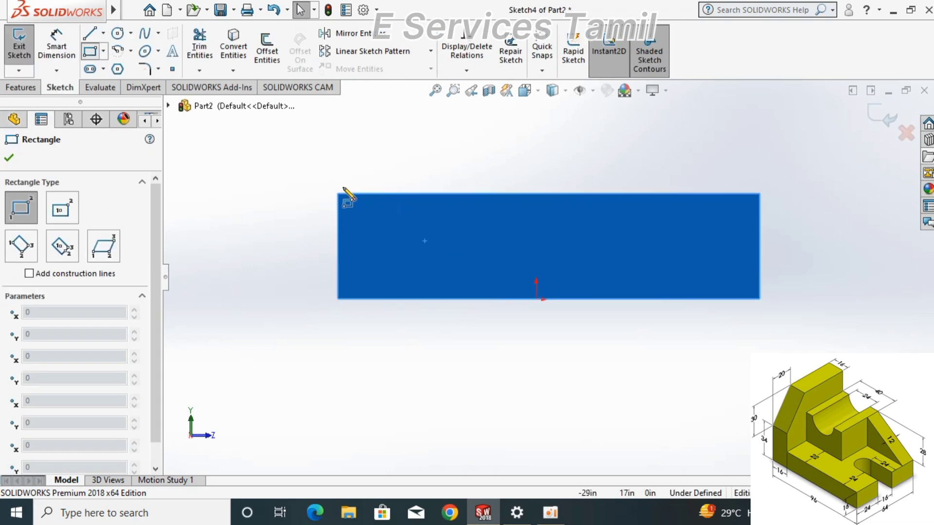
Step: Draw a rectangle from the block's top-left corner to above its top-right corner
click(338, 193)
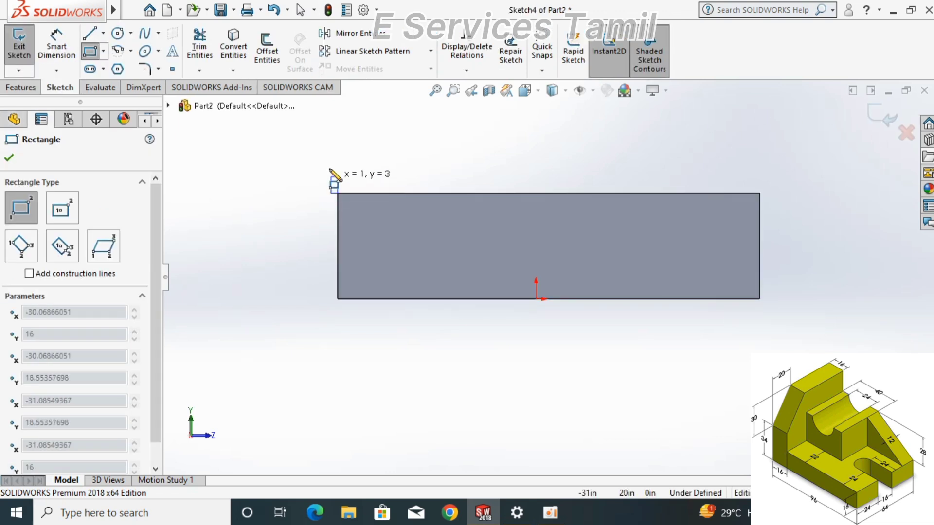
click(759, 119)
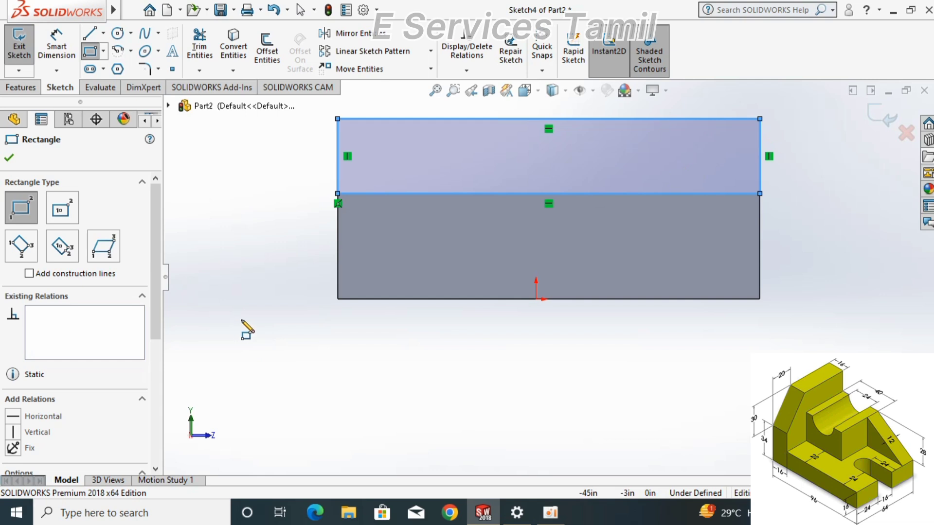
key(Escape)
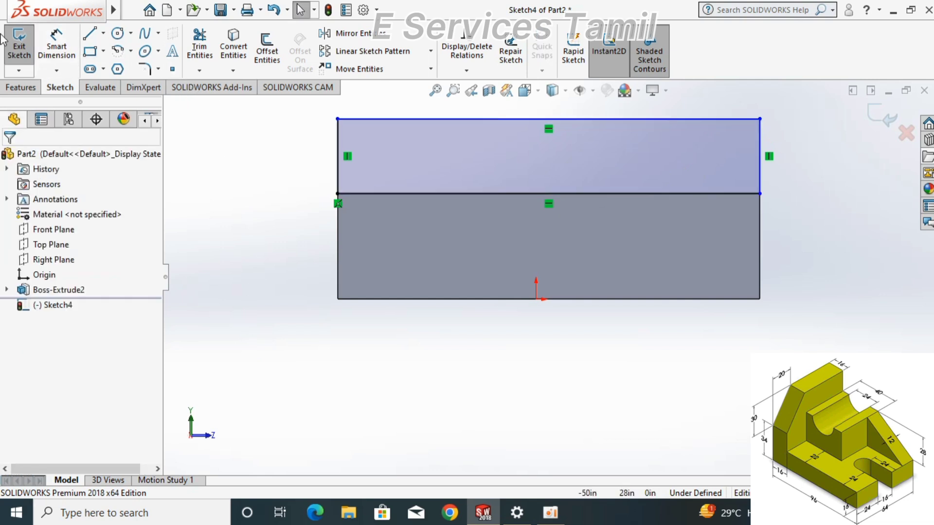
Step: Dimension the rectangle's shared middle line to 64
click(56, 46)
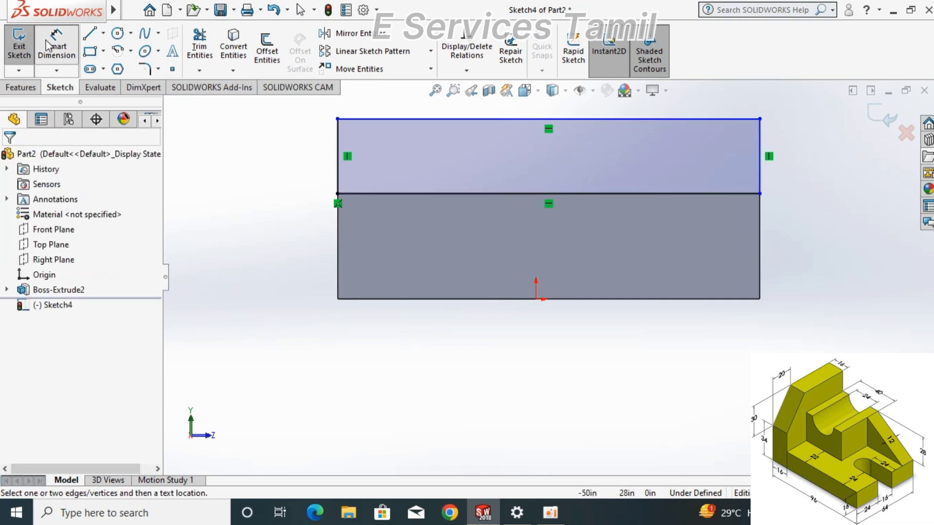
click(440, 194)
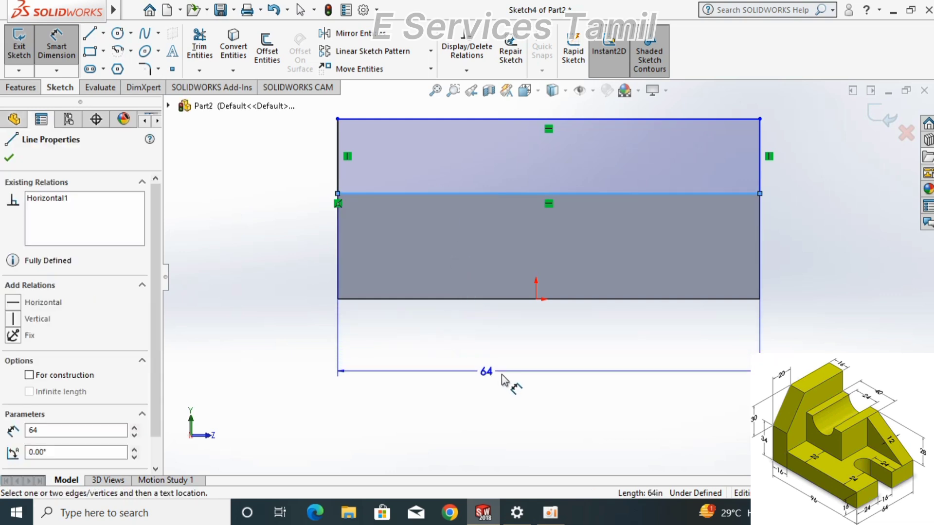
click(544, 384)
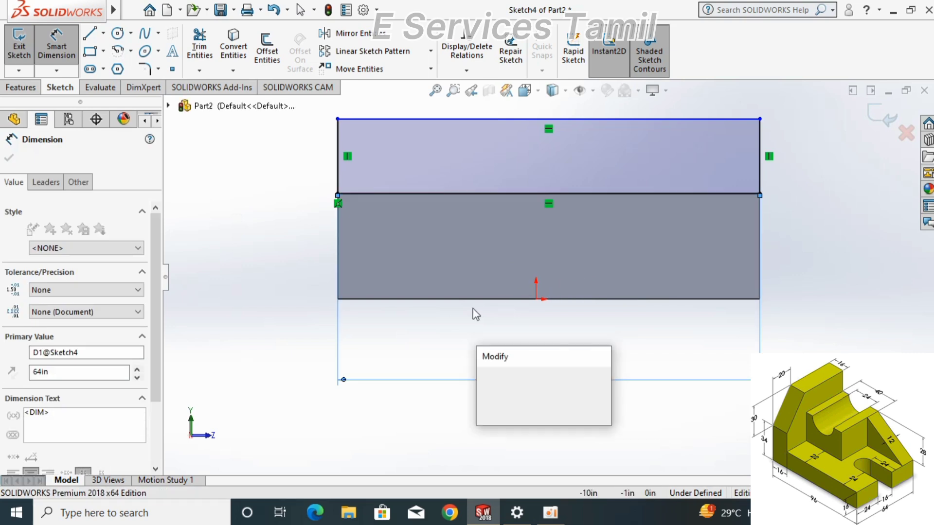
key(Return)
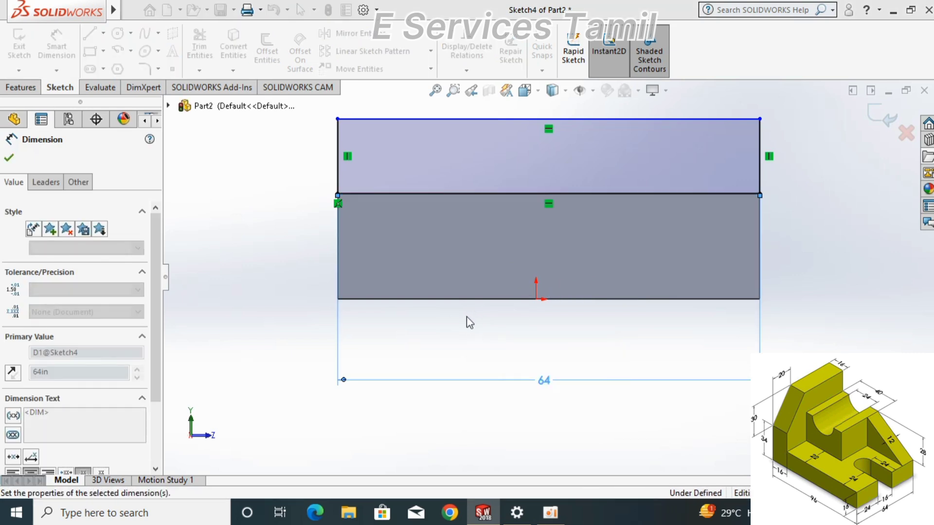
scroll(431, 397, down, 2)
key(f)
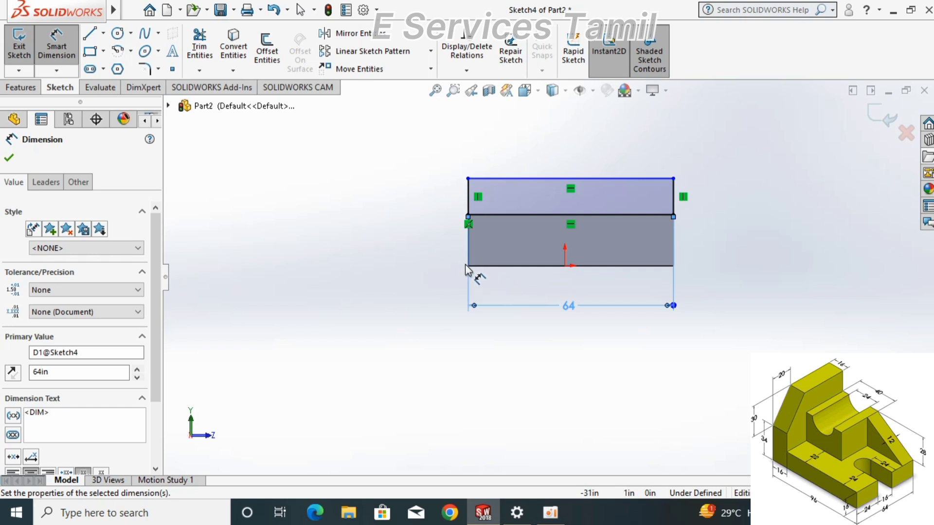
Step: Set the rectangle's left-edge height to 64, fully defining the sketch
click(468, 265)
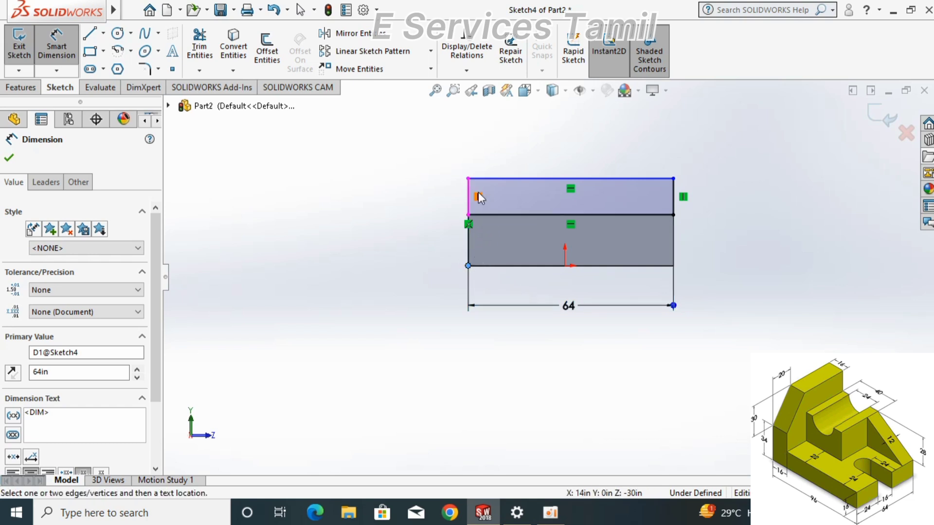
click(467, 179)
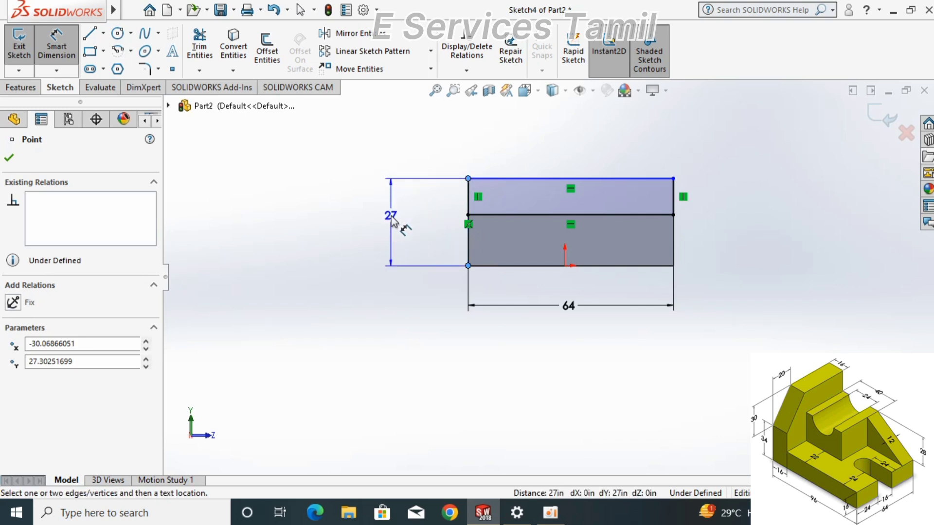
click(392, 219)
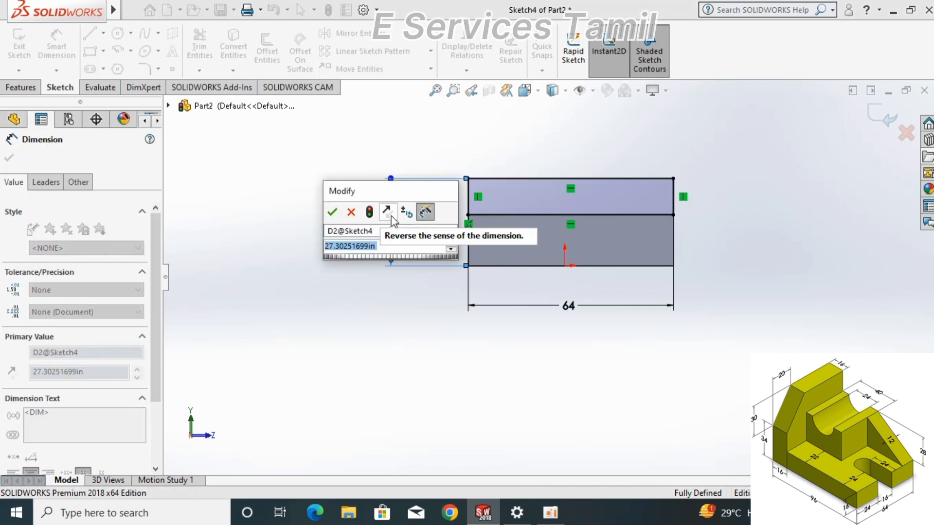
key(BackSpace)
text(6)
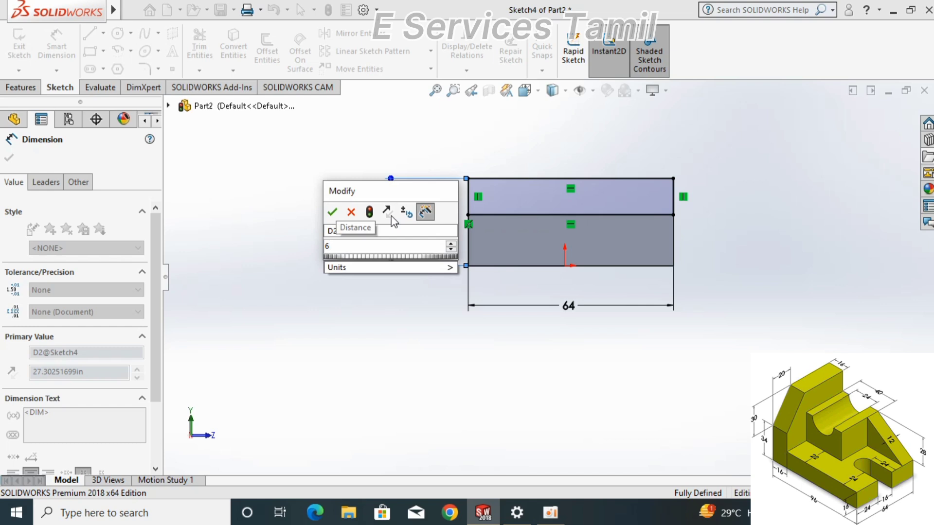
text(4)
key(Return)
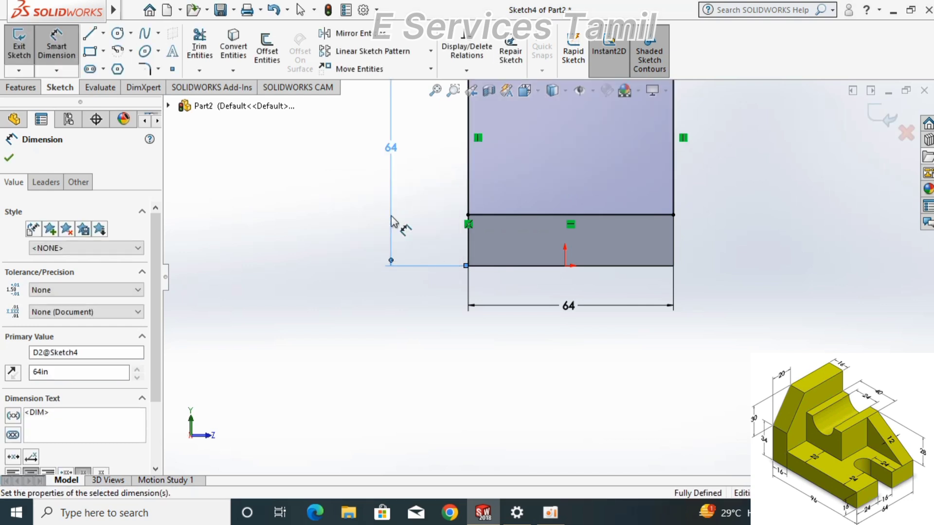
key(f)
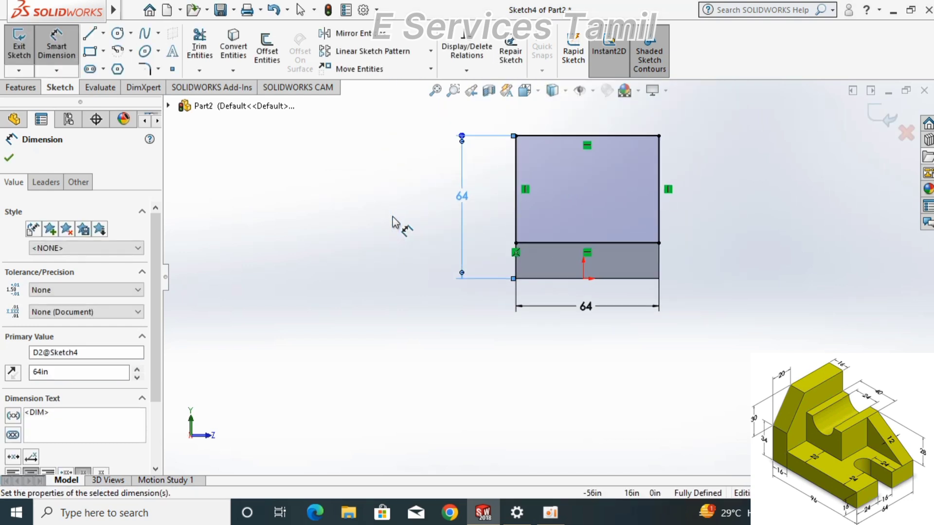
scroll(652, 205, down, 3)
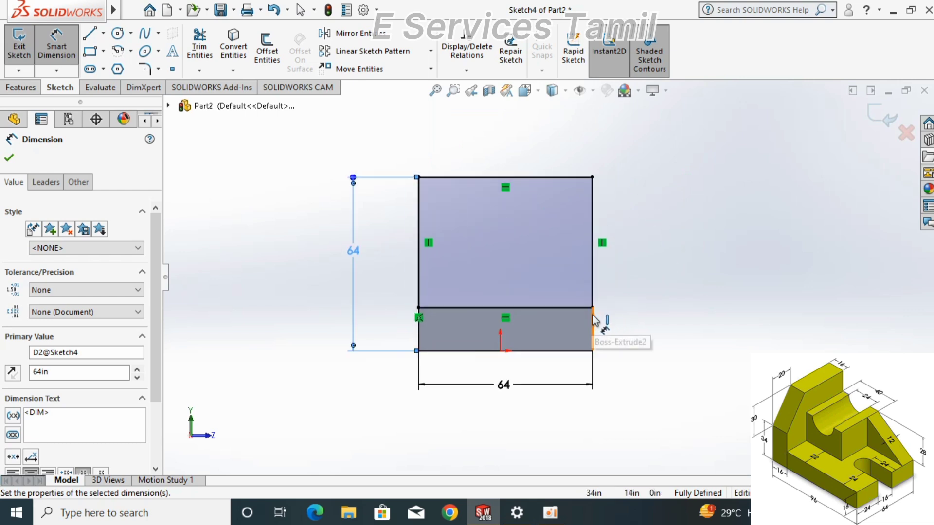
scroll(599, 321, down, 3)
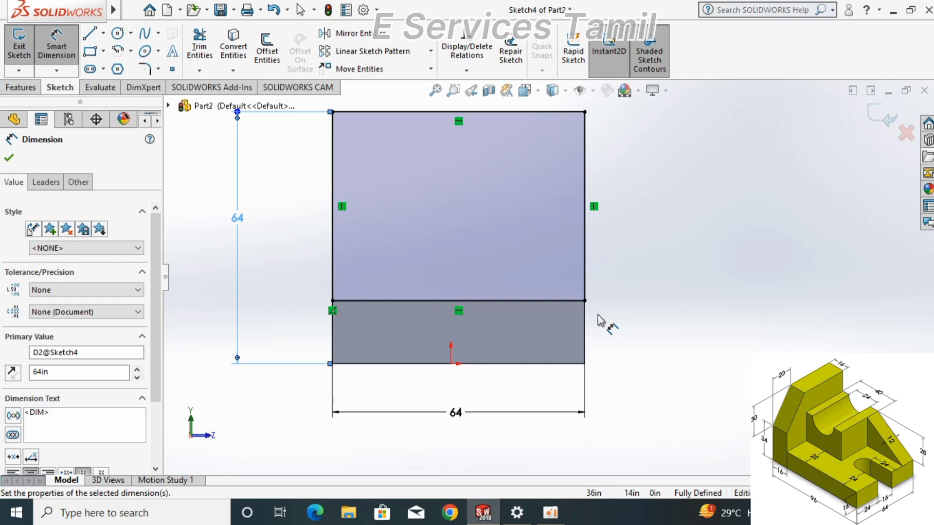
scroll(599, 321, up, 1)
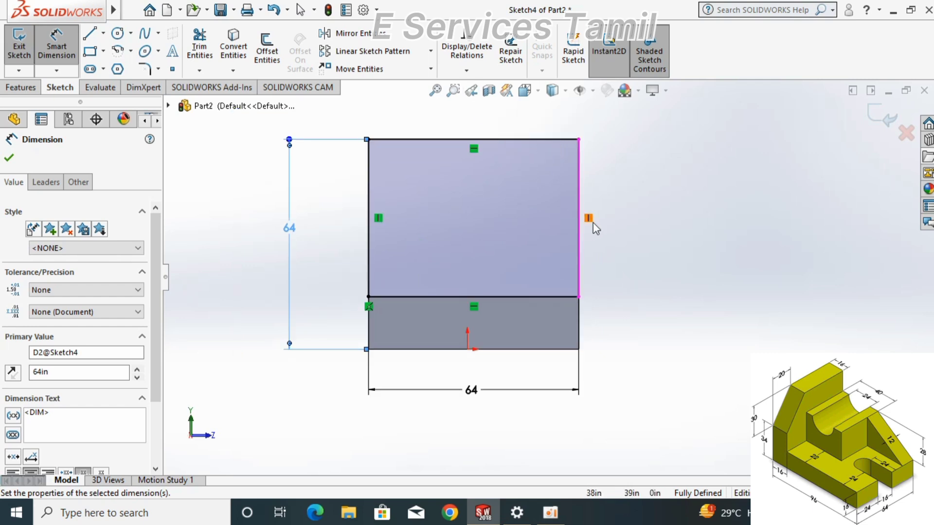
Step: Draw a diagonal line from the square's top edge to its right edge
click(89, 33)
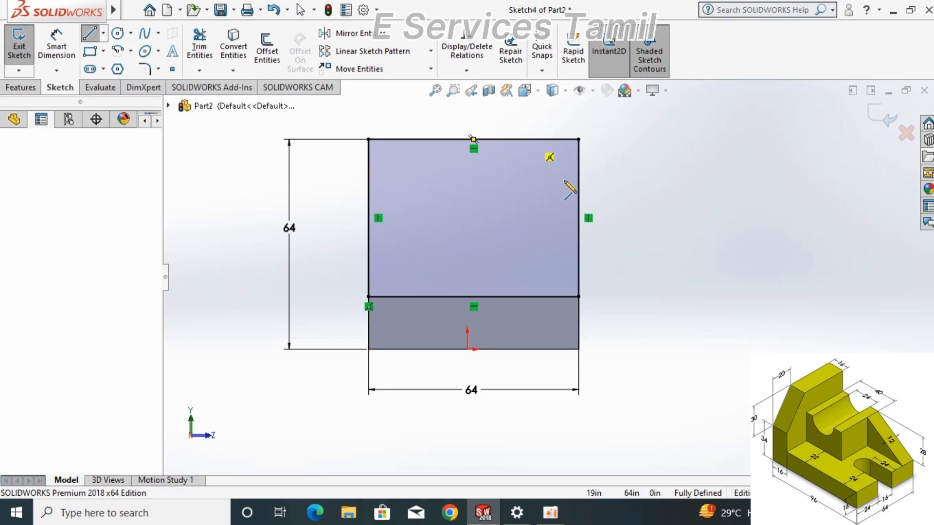
click(530, 139)
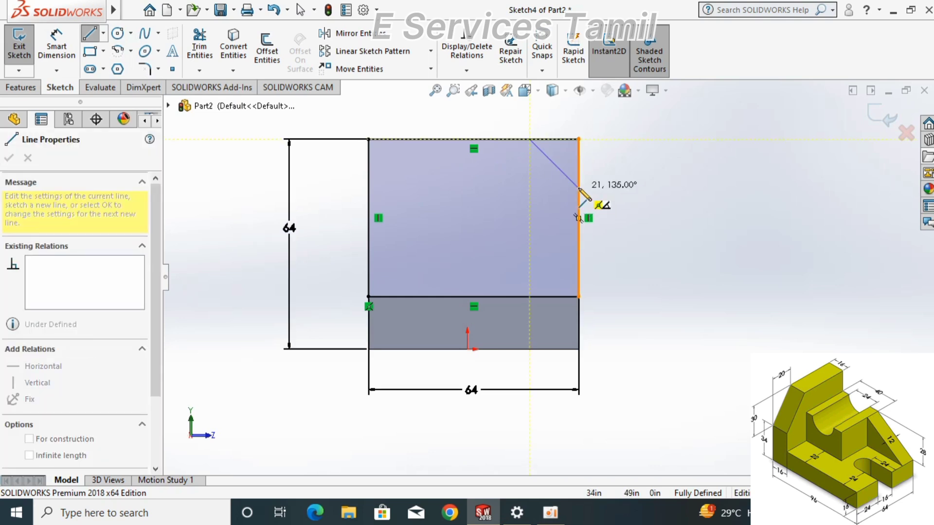
click(579, 188)
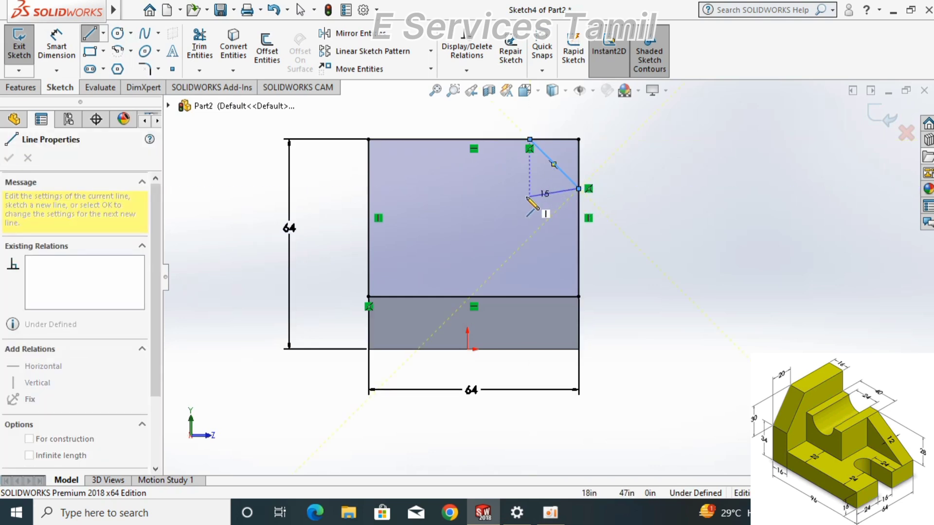
key(Escape)
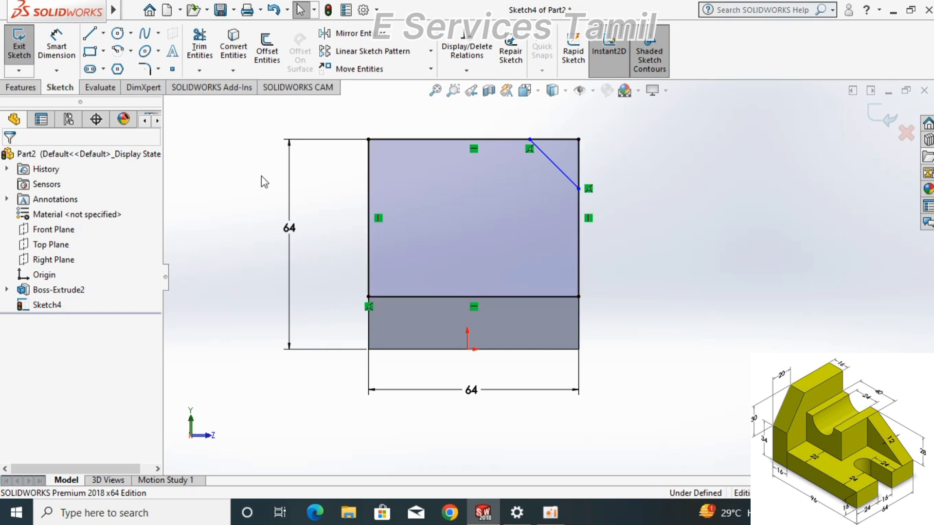
Step: Place the diagonal's lower endpoint 34 above the square's bottom-right corner
click(57, 52)
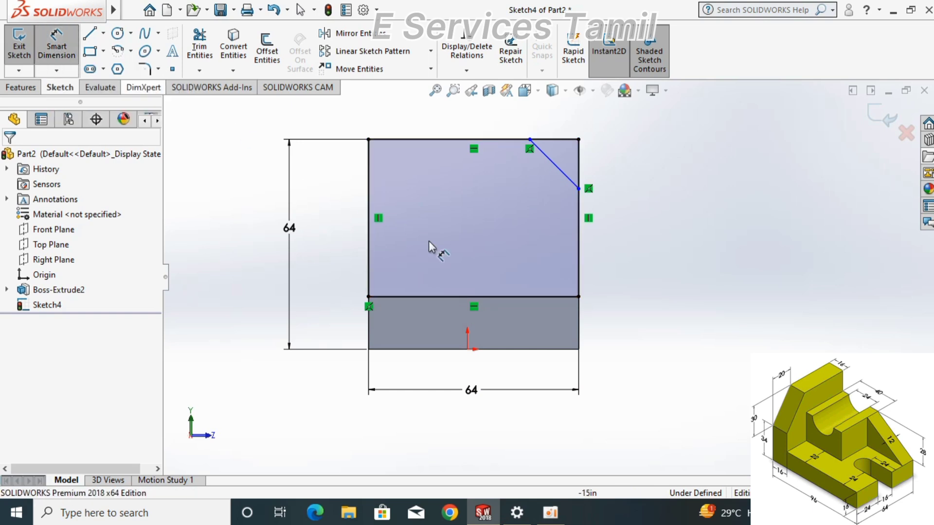
click(579, 350)
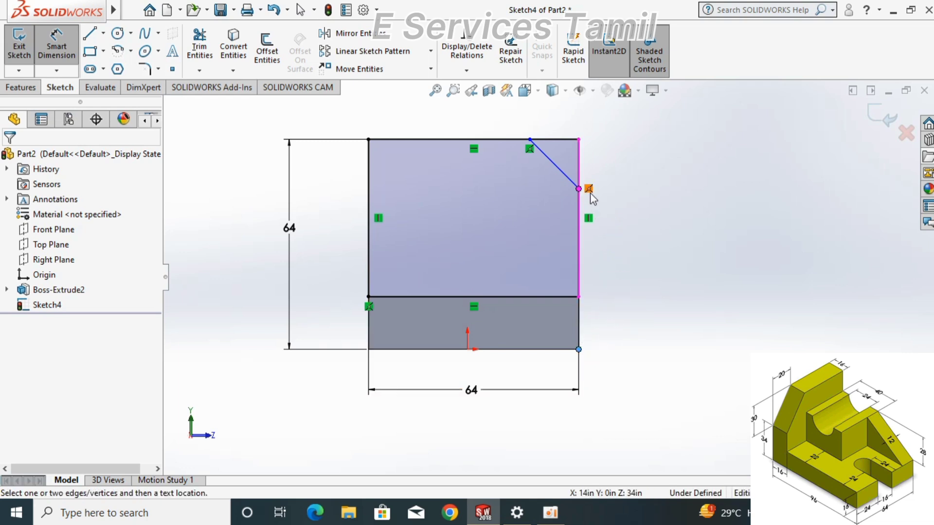
click(586, 191)
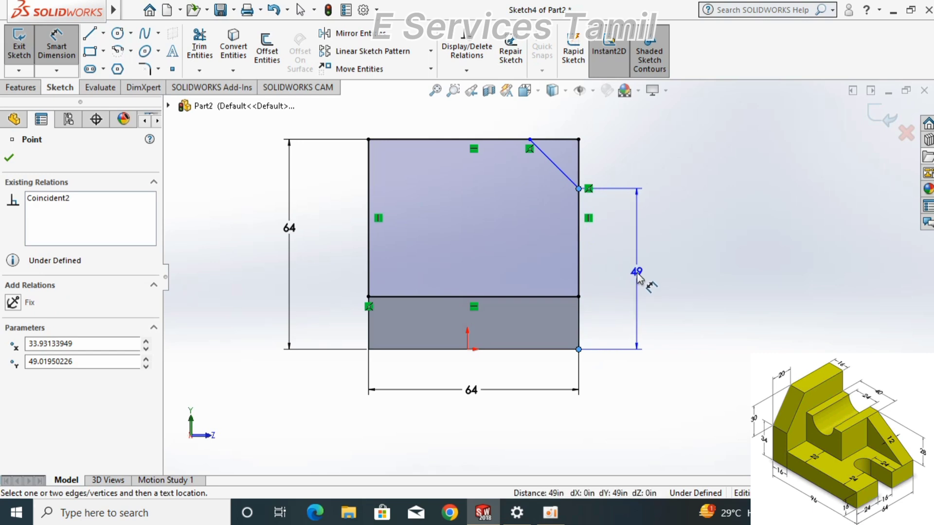
click(618, 285)
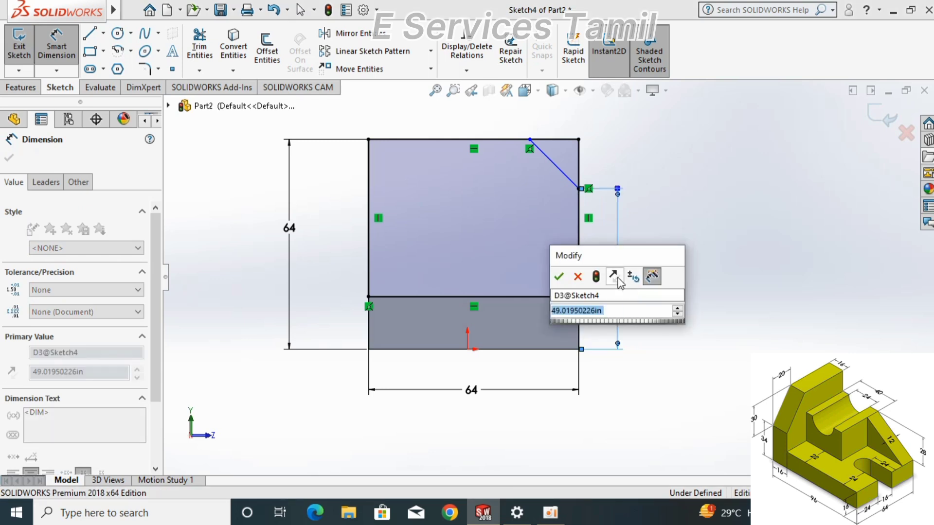
text(34)
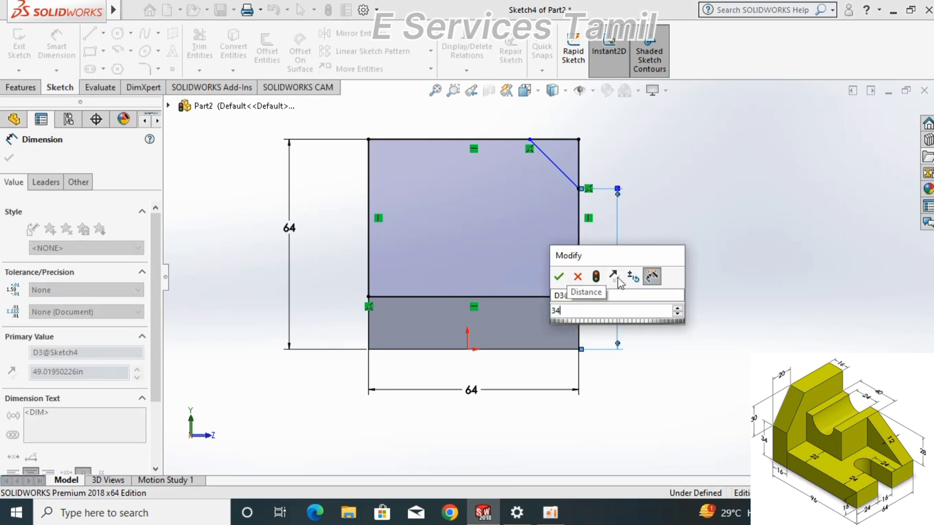
key(Return)
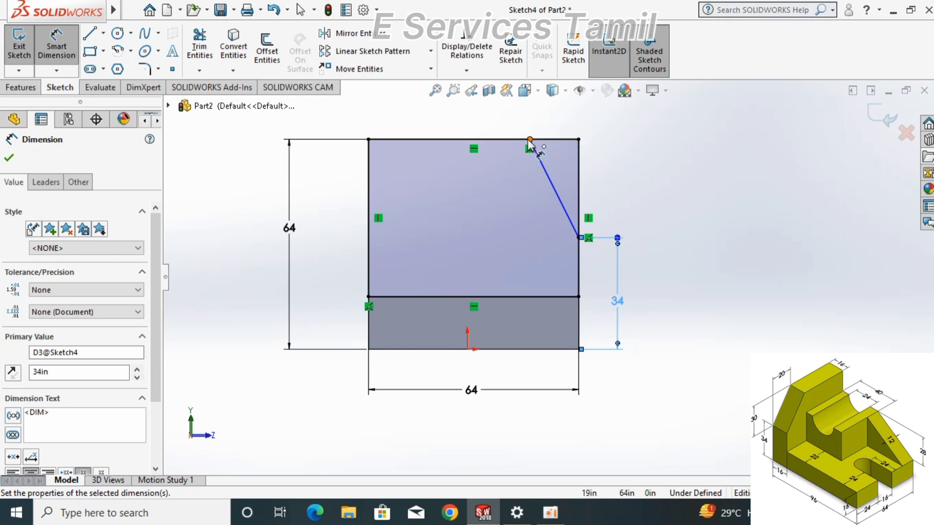
key(f)
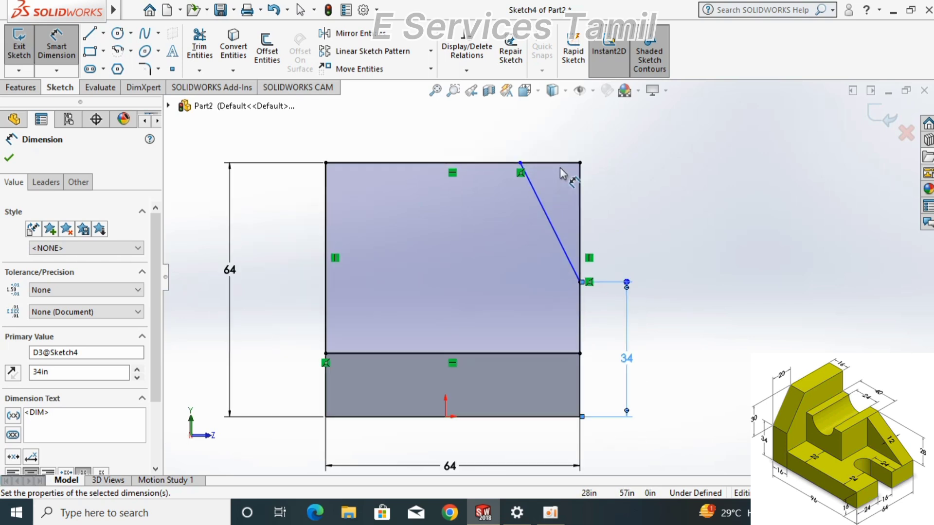
scroll(561, 173, down, 3)
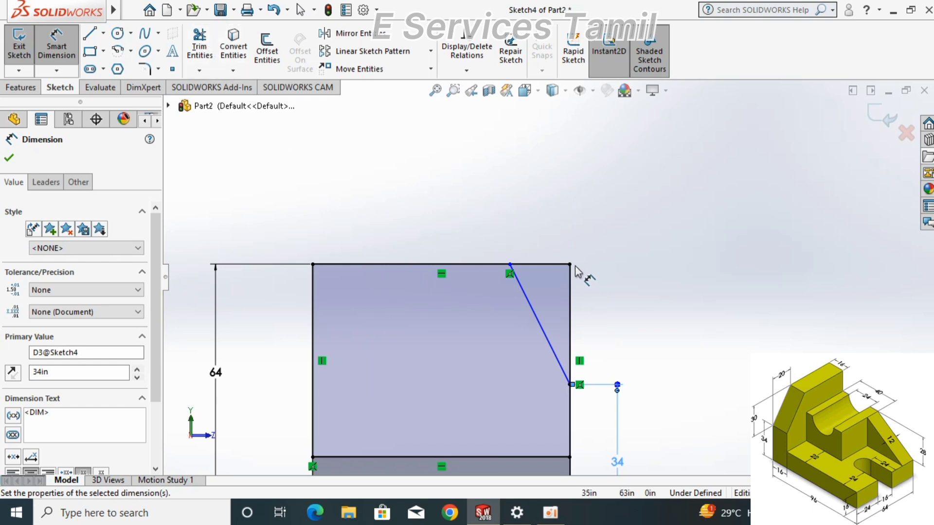
Step: Place the diagonal's upper endpoint 20 from the top-right corner
click(510, 266)
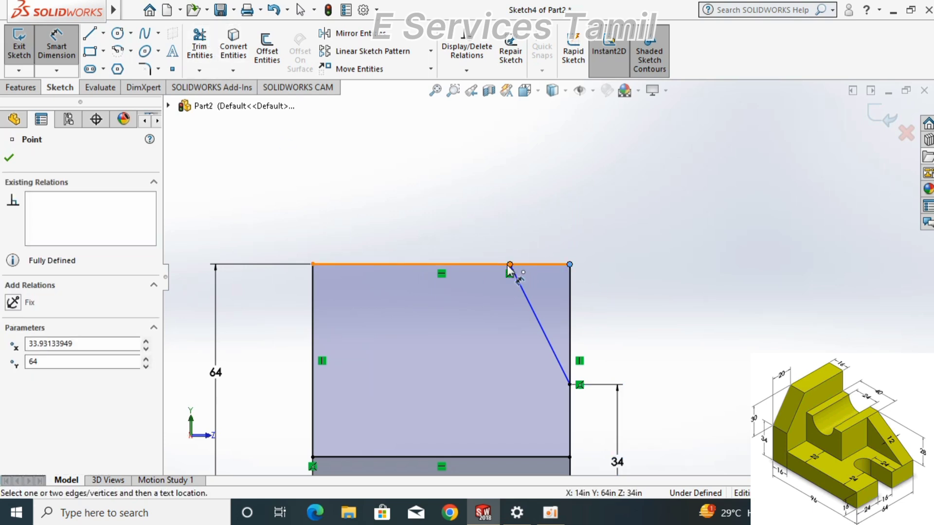
click(509, 265)
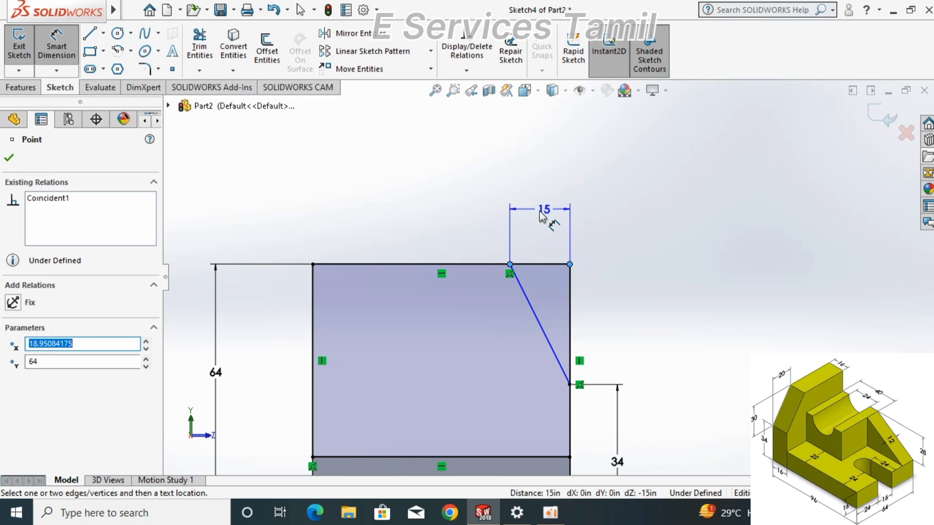
click(539, 220)
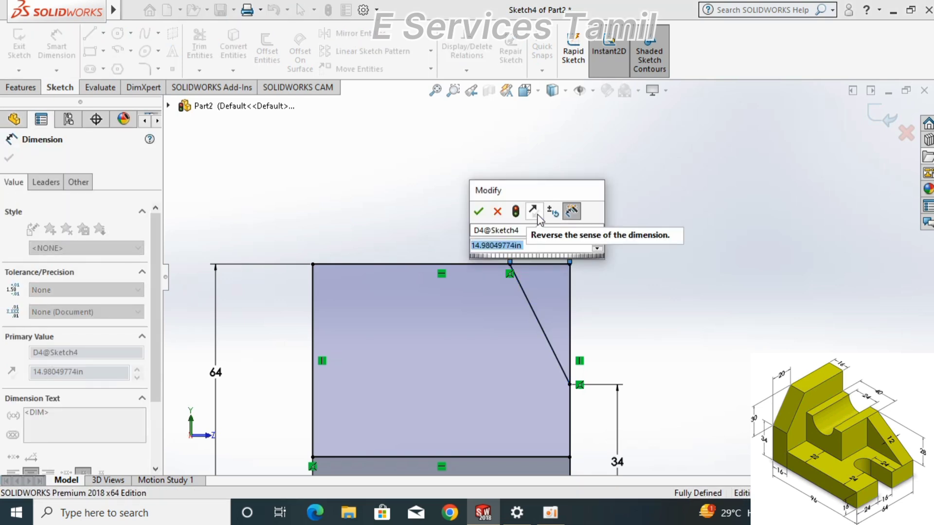
text(20)
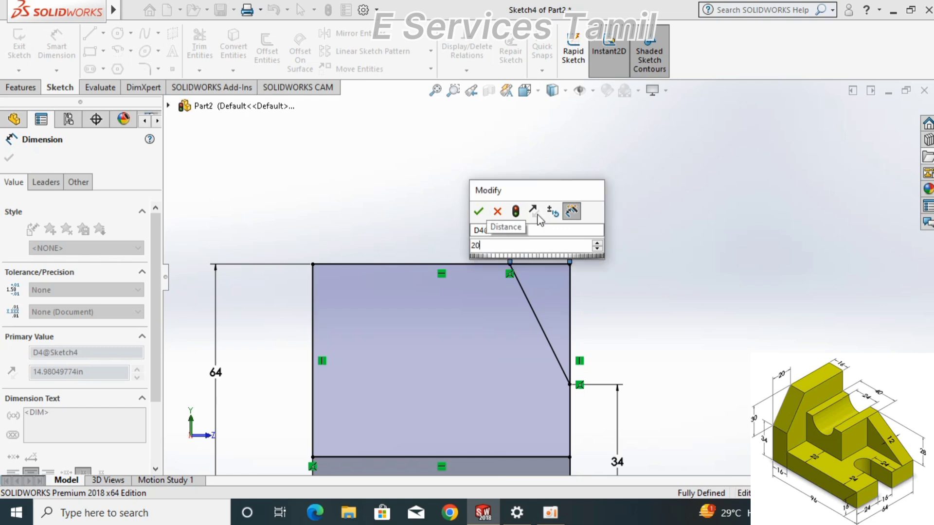
key(Return)
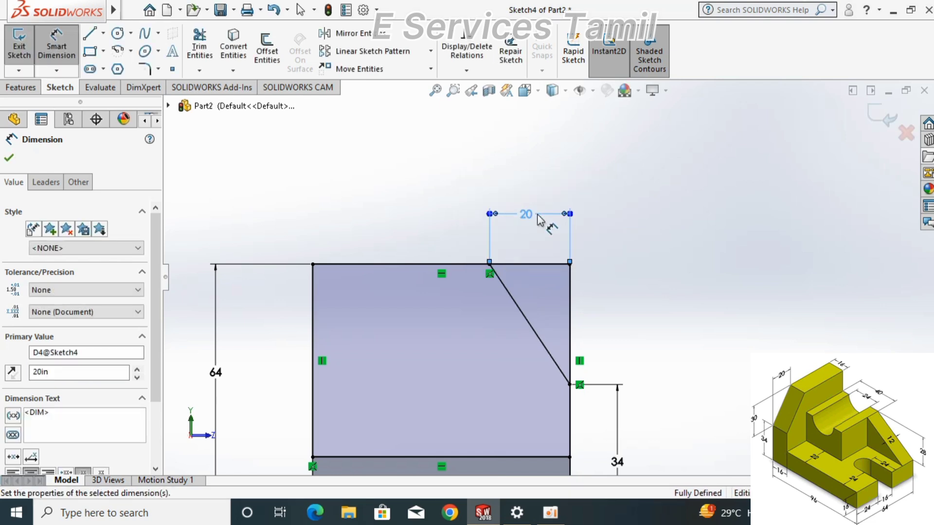
scroll(535, 221, up, 1)
scroll(533, 221, up, 1)
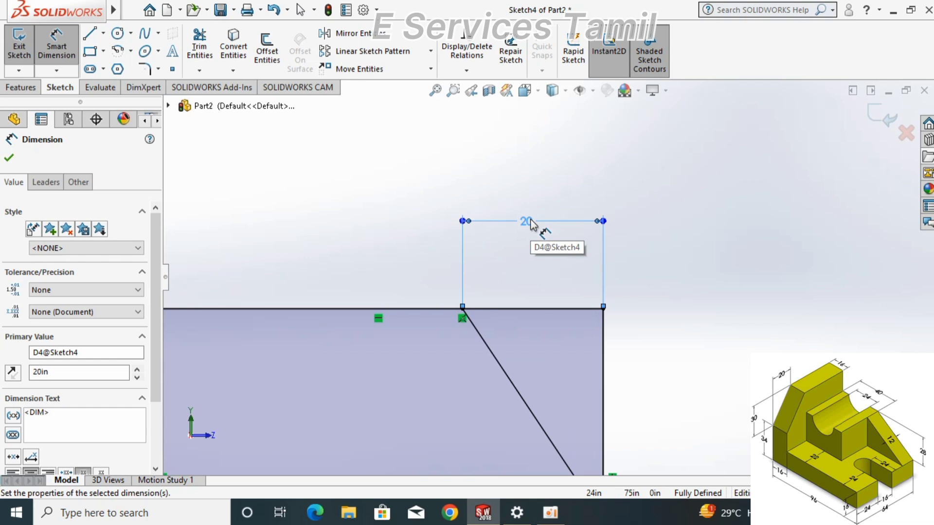
scroll(531, 225, down, 3)
scroll(531, 224, down, 2)
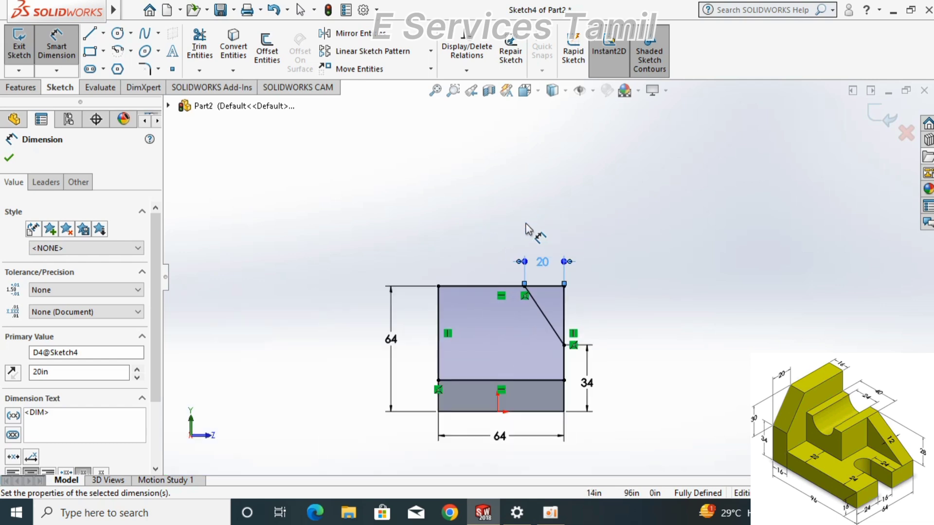
scroll(531, 226, down, 2)
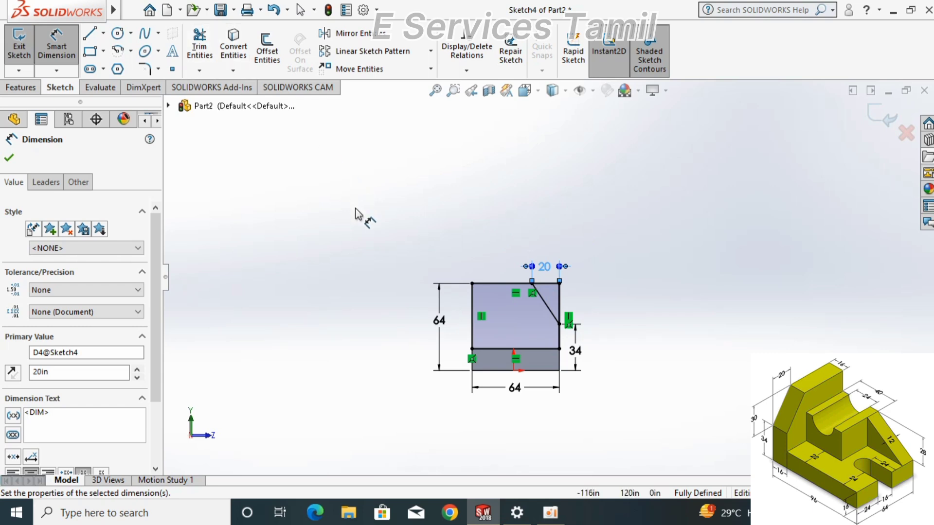
Step: Power-trim the cut-off top-right corner beyond the diagonal and close Sketch4
click(10, 161)
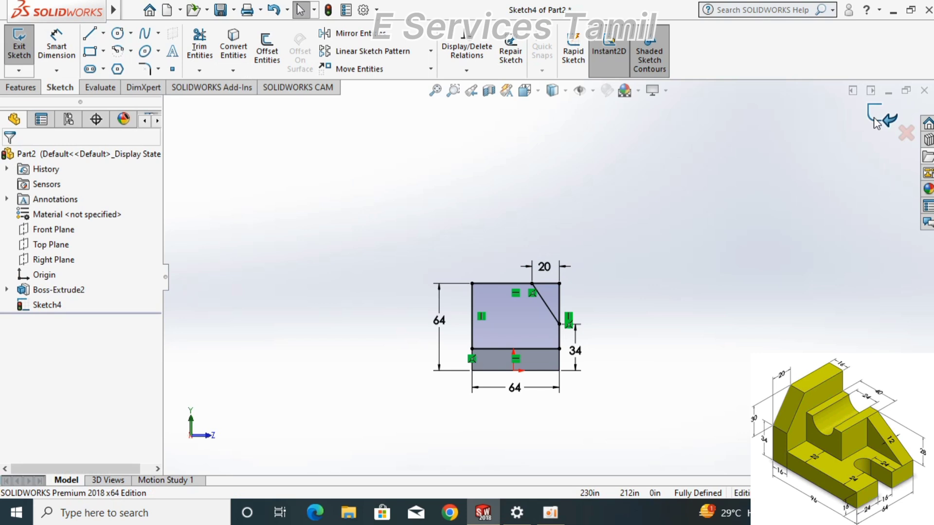
click(199, 52)
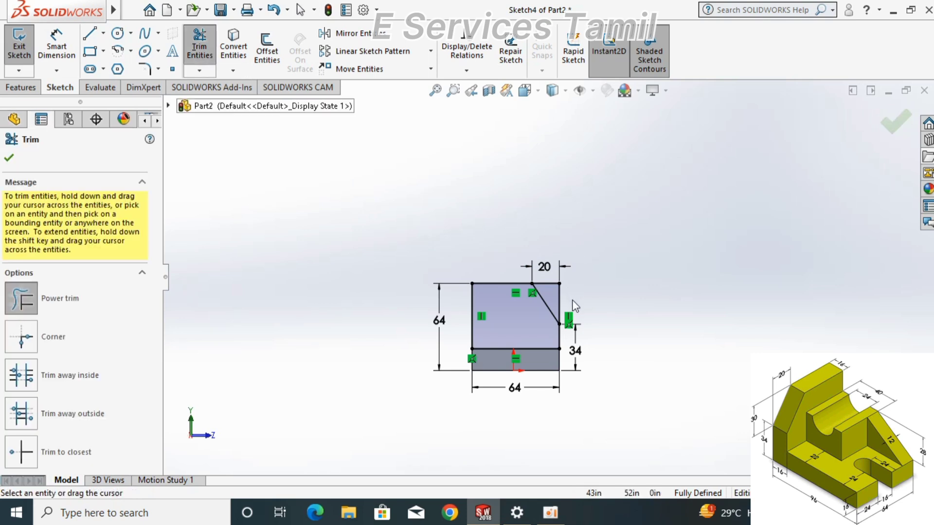
scroll(574, 305, down, 2)
mouse_move(570, 296)
mouse_down()
mouse_move(547, 298)
mouse_move(540, 242)
mouse_up()
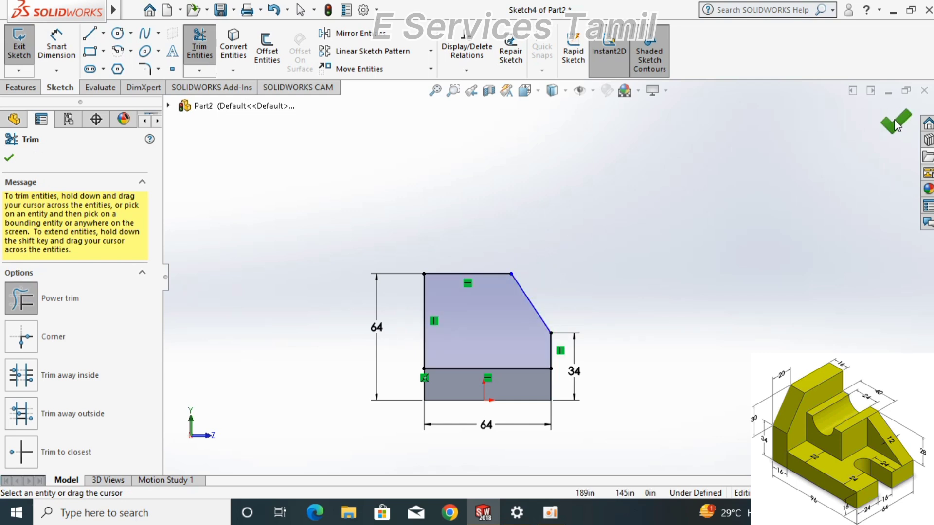
click(895, 123)
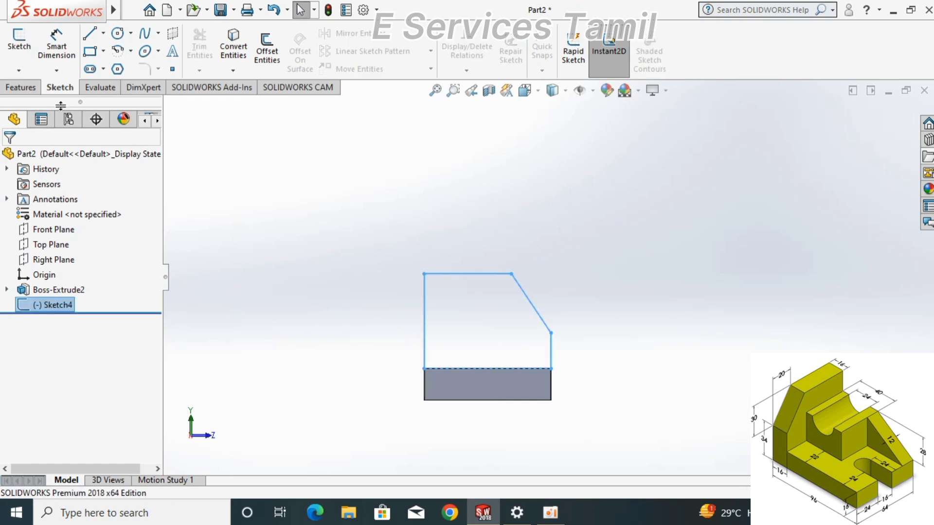
Step: Extrude the chamfered profile 16in in the reversed direction as Boss-Extrude3
click(33, 90)
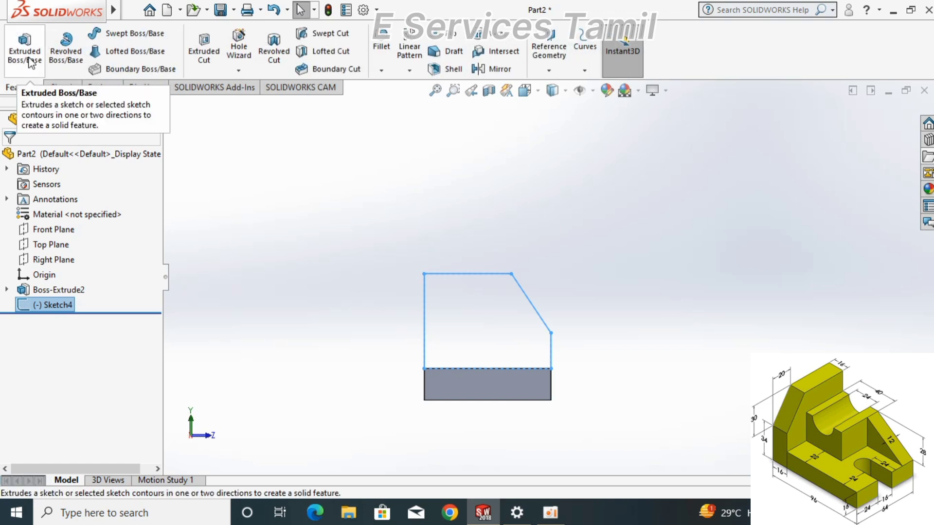
click(28, 57)
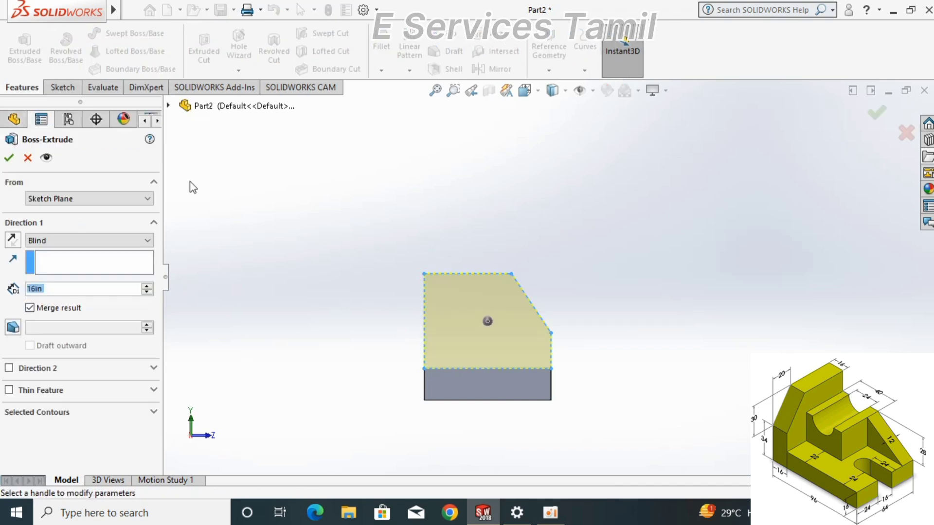
text(16in)
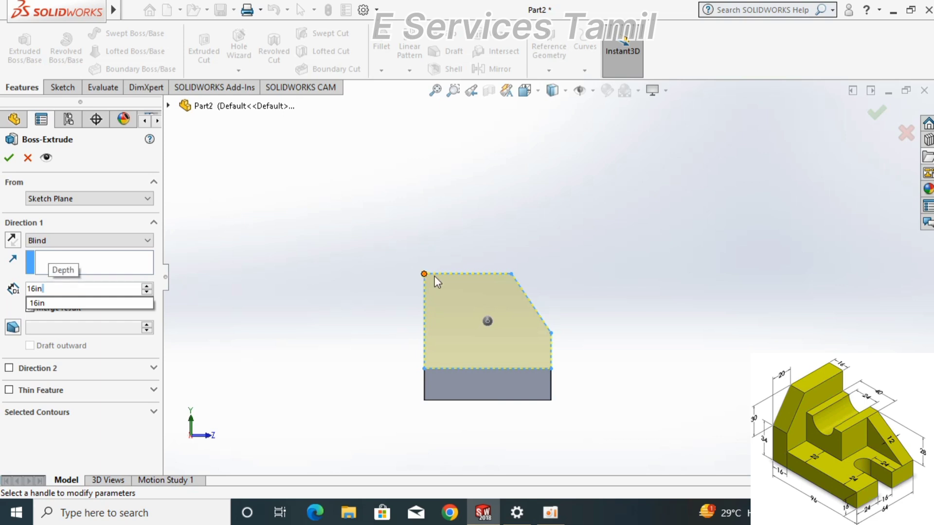
click(524, 90)
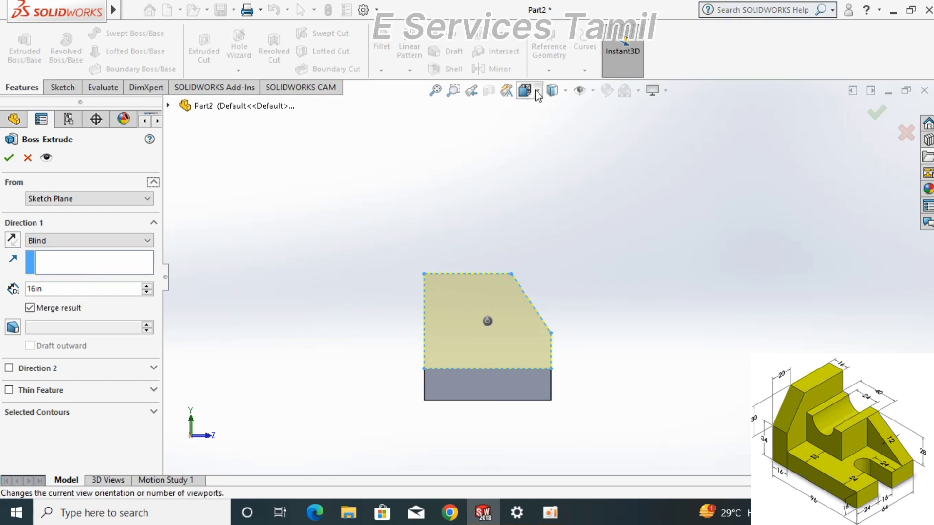
click(603, 129)
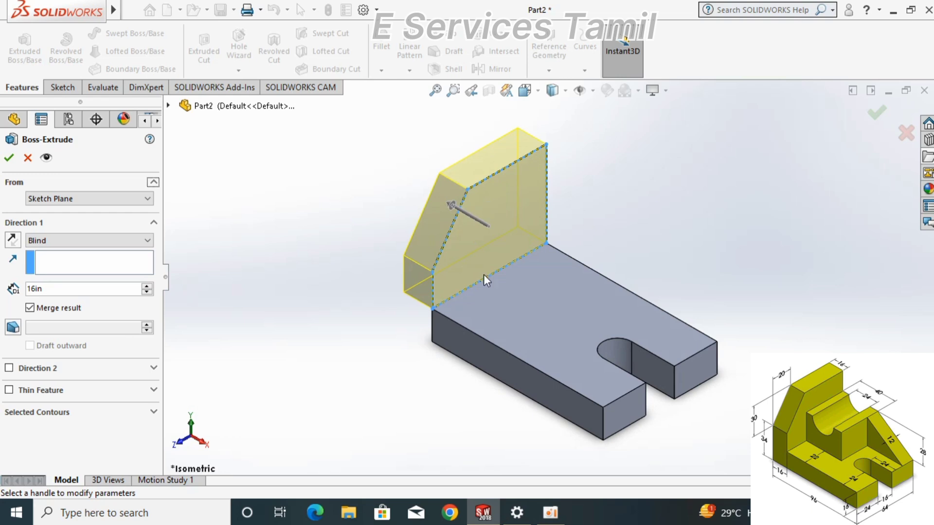
click(17, 240)
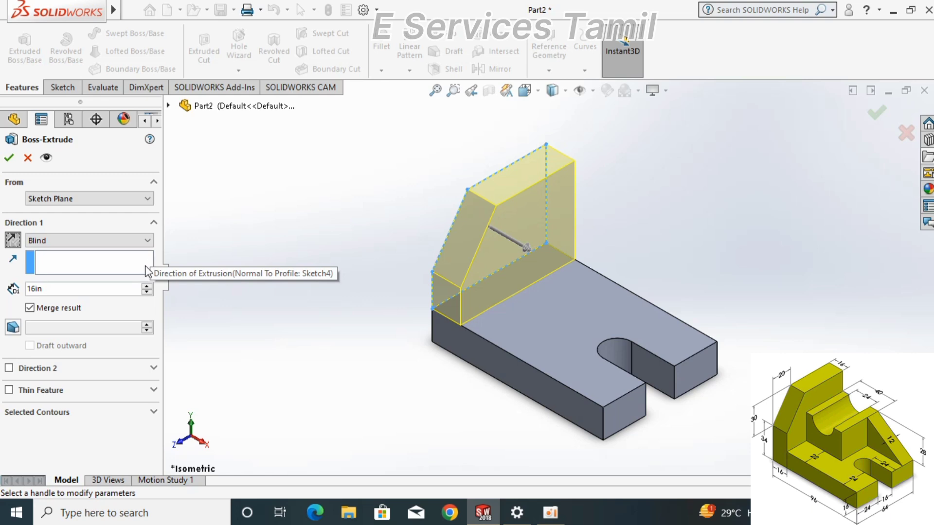
right_click(277, 307)
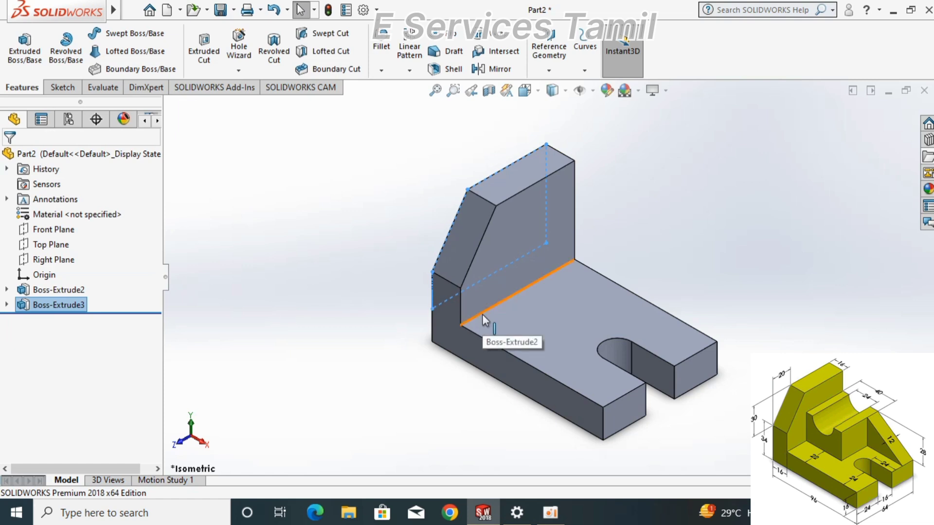
Step: Rotate the model and view the base's L-shaped side face straight on
scroll(566, 293, down, 2)
scroll(566, 293, up, 2)
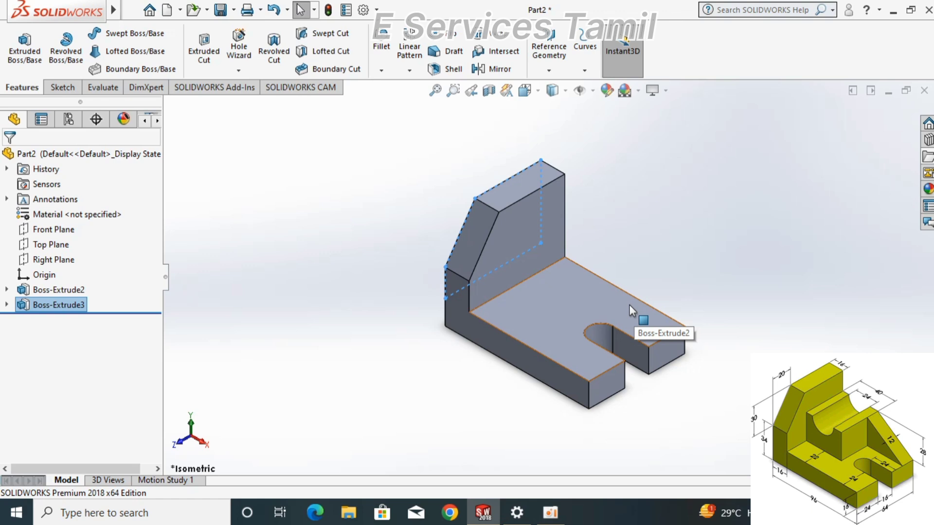
key(shift+Down)
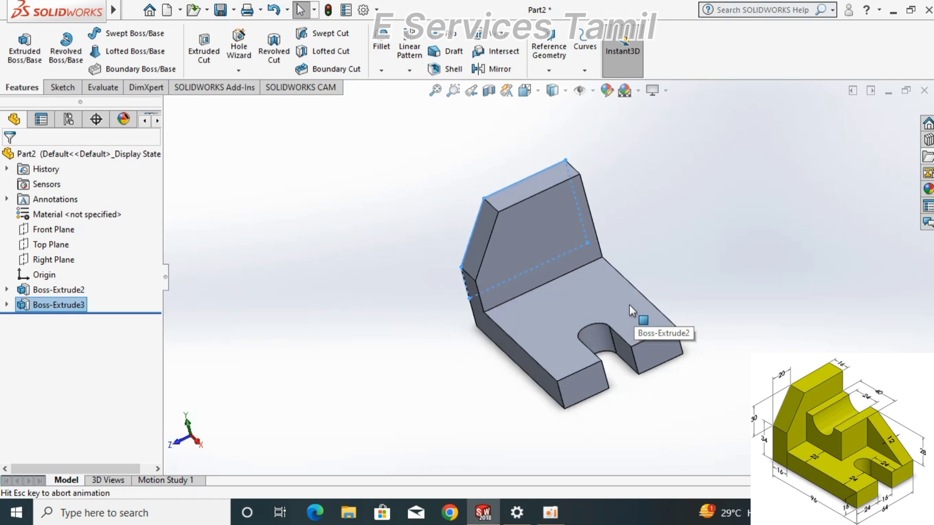
click(629, 304)
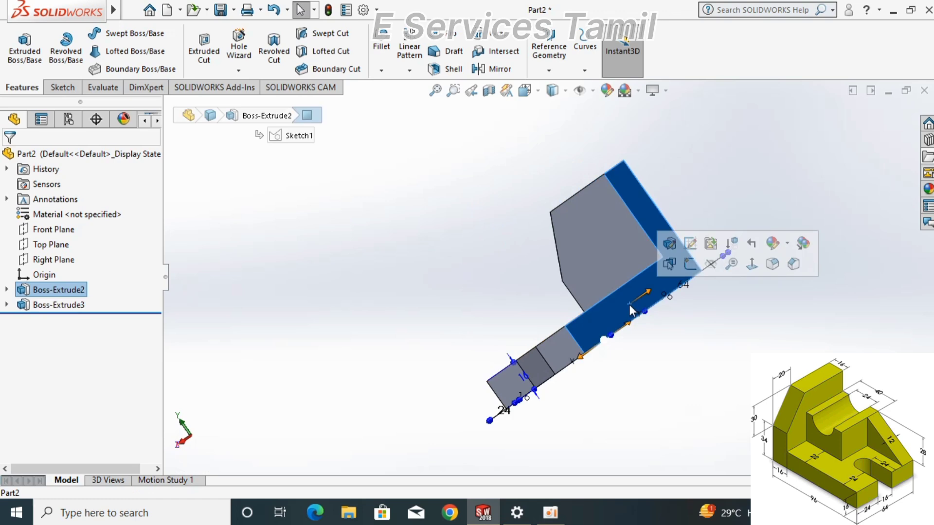
right_click(618, 315)
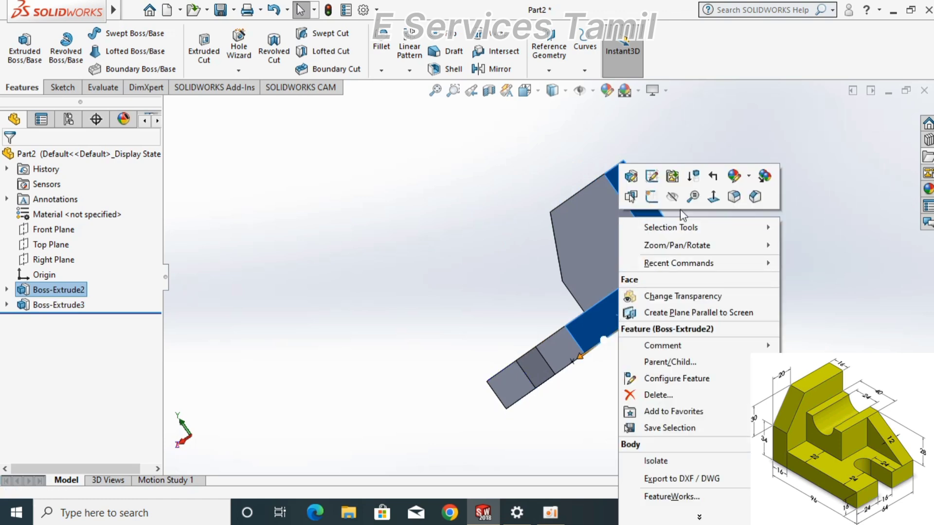
click(708, 200)
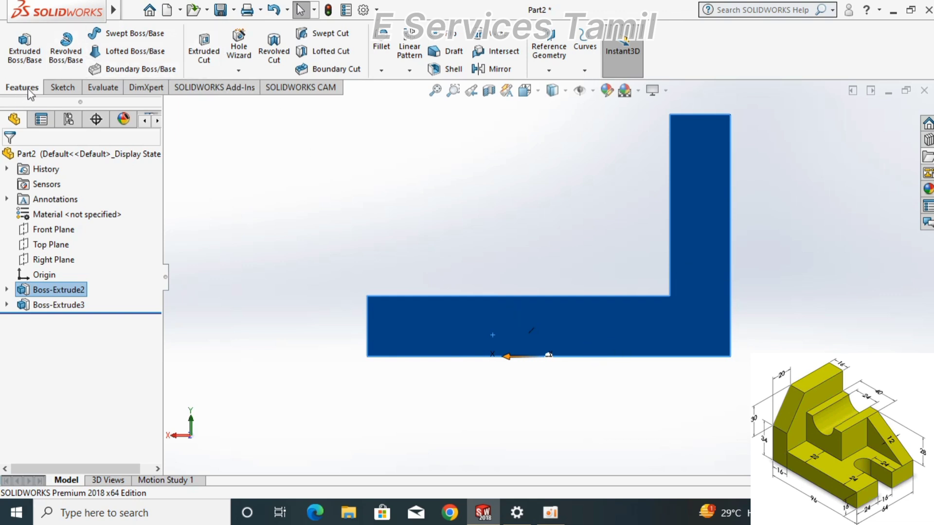
Step: Start a sketch on the L-shaped face and draw a corner rectangle in the L's inner corner
click(63, 88)
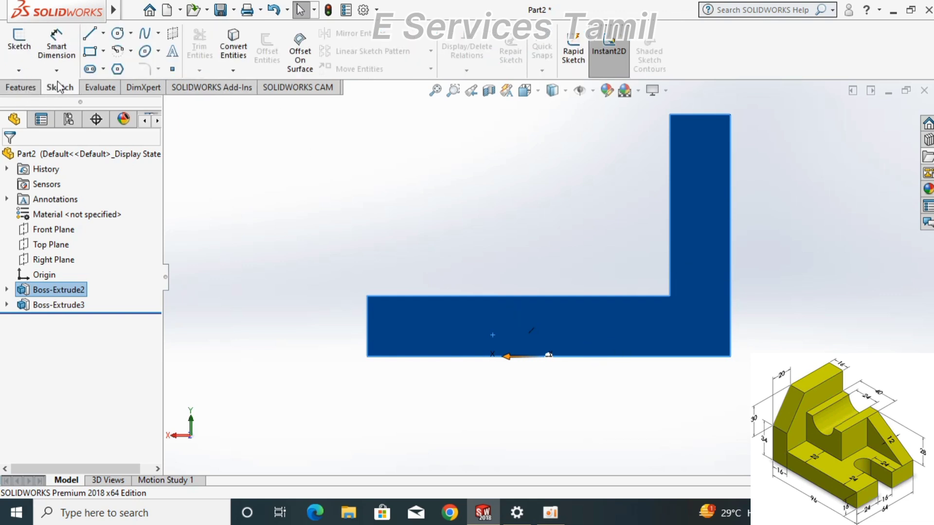
click(19, 41)
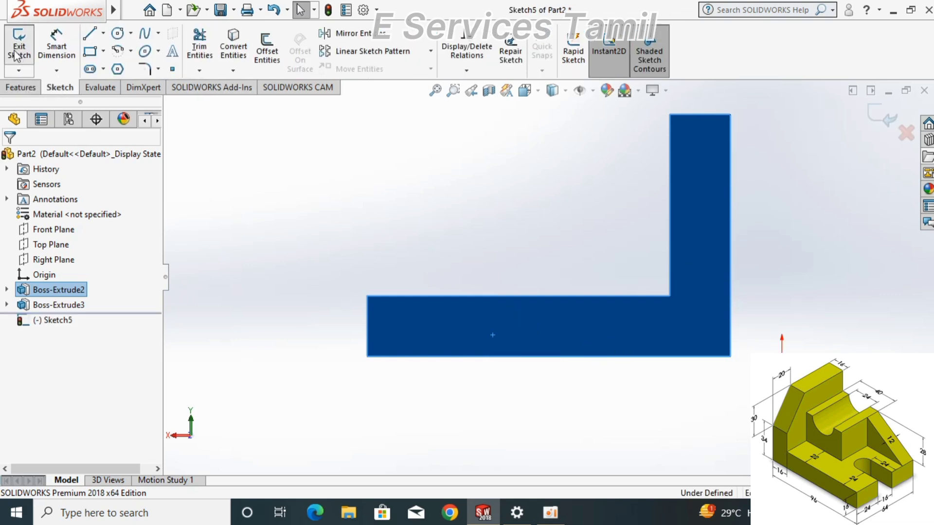
click(90, 51)
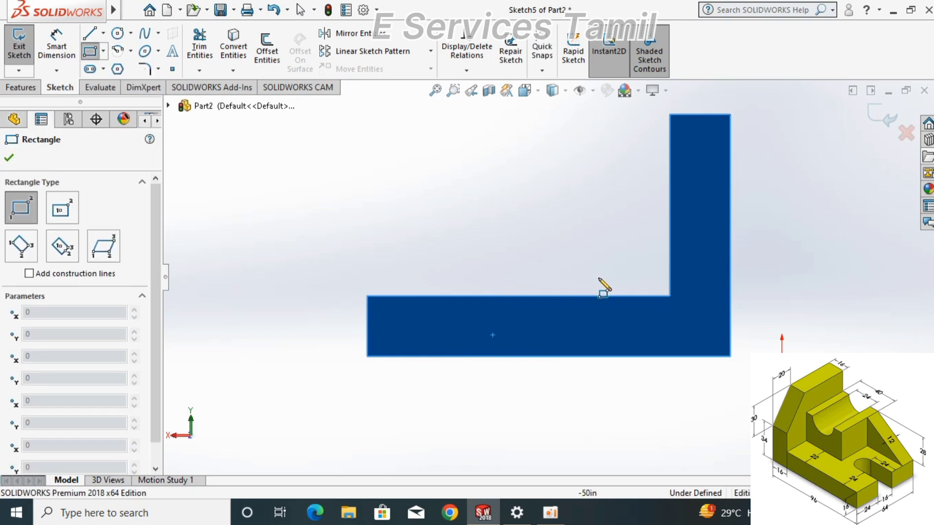
click(669, 295)
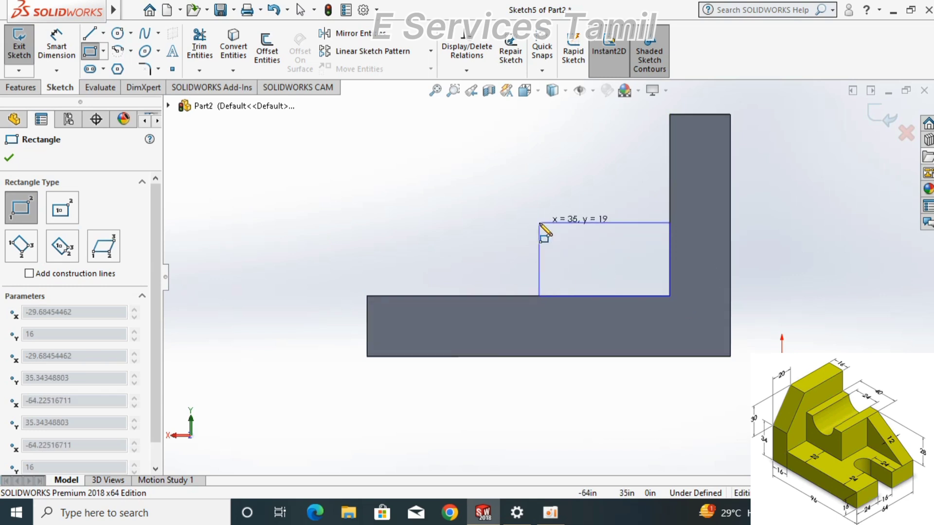
click(539, 222)
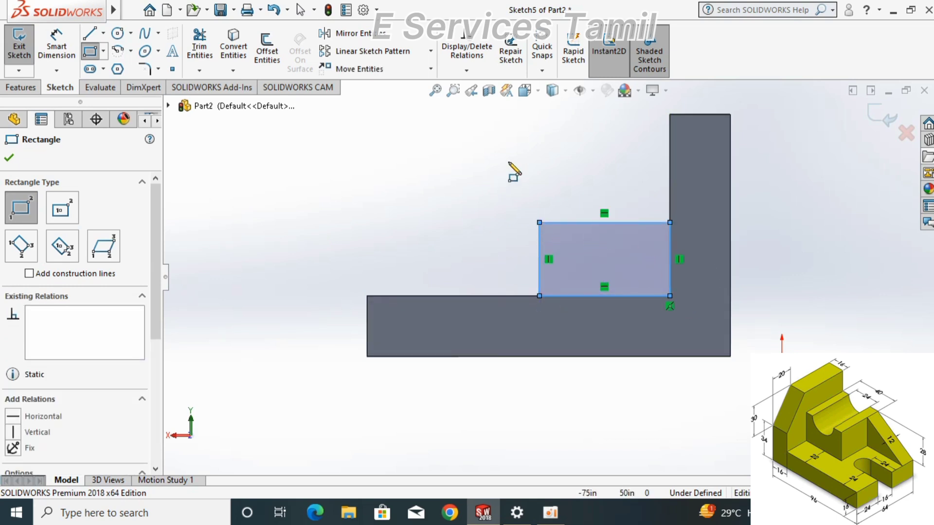
key(Escape)
key(Escape)
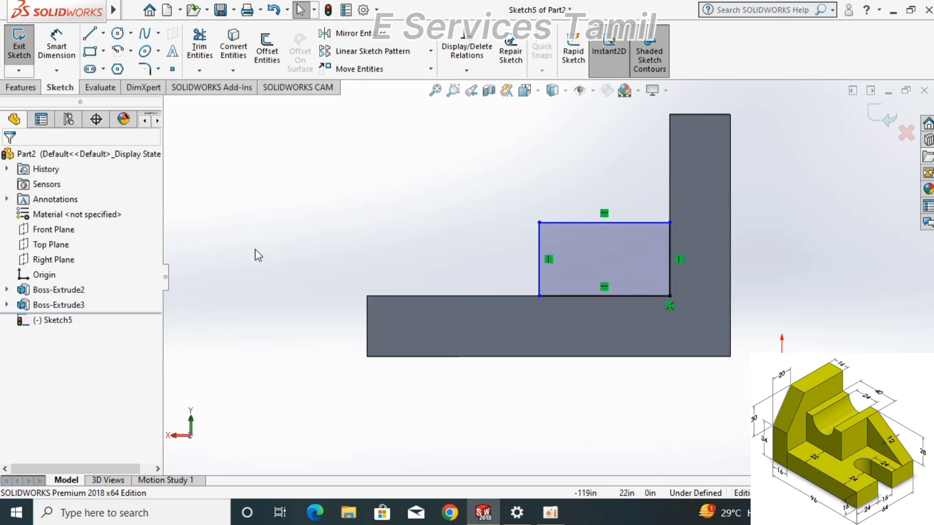
Step: Dimension the rectangle's left edge 28 and top edge 40, fully defining Sketch5
click(56, 46)
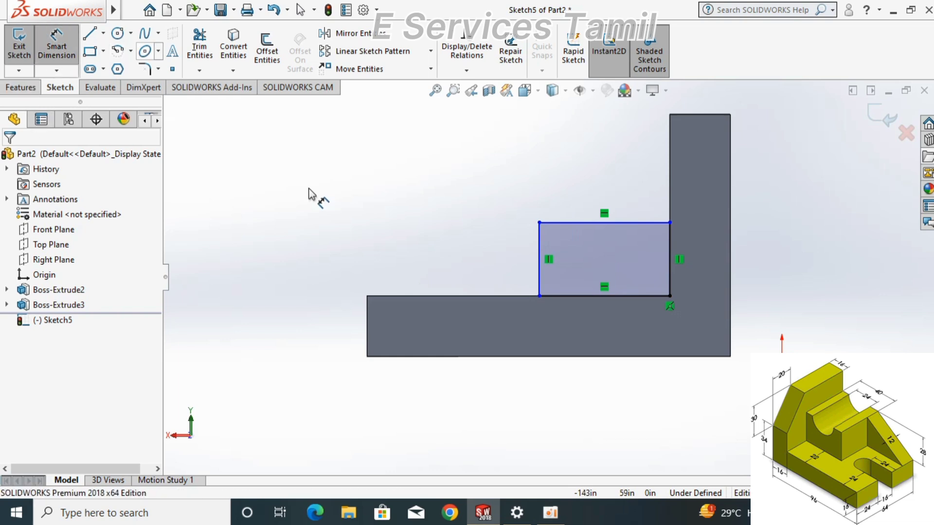
click(537, 249)
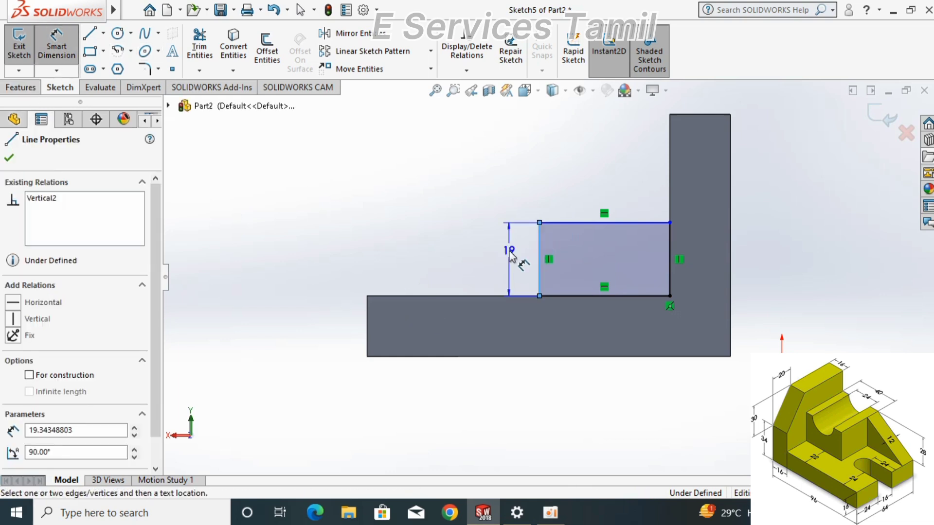
click(491, 263)
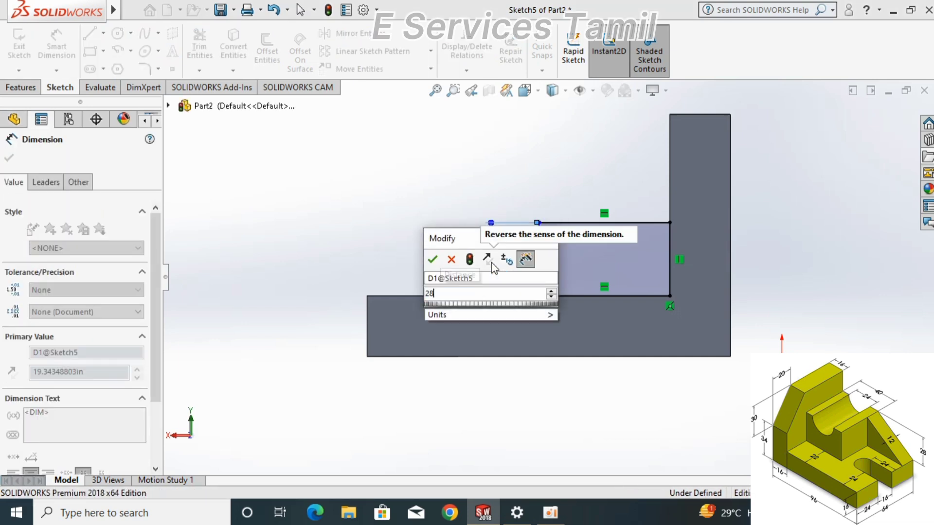
text(28)
key(Return)
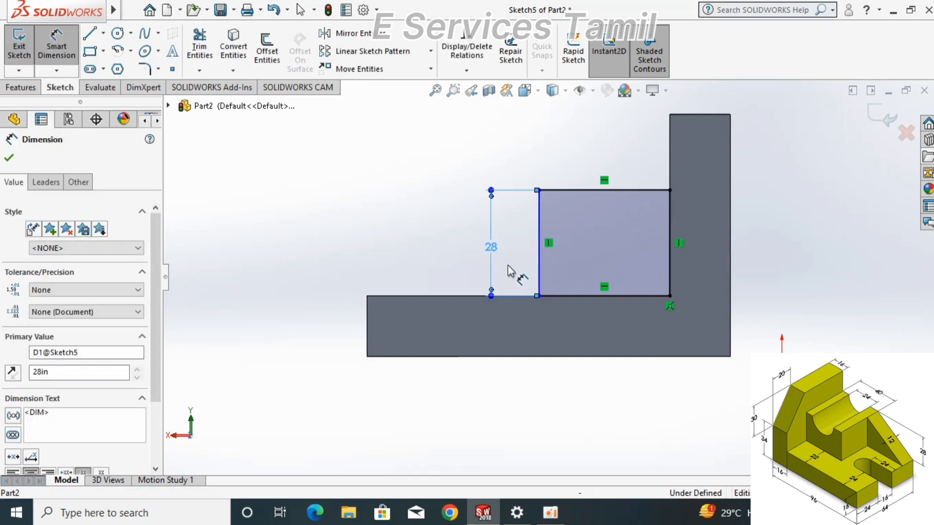
click(616, 191)
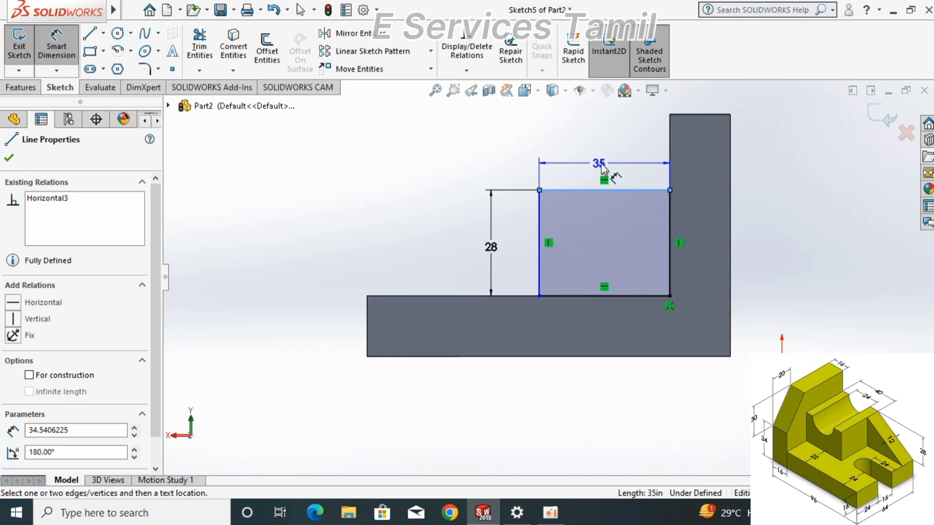
click(602, 168)
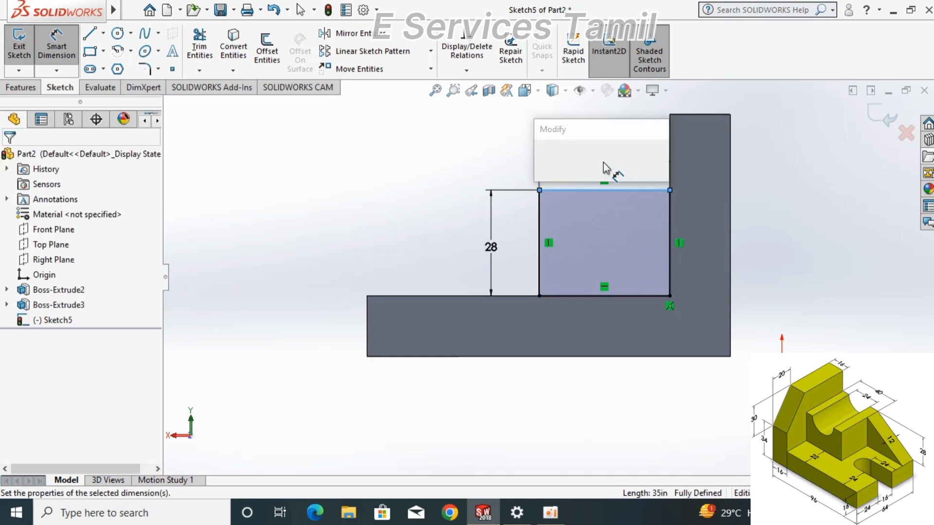
text(40)
key(Return)
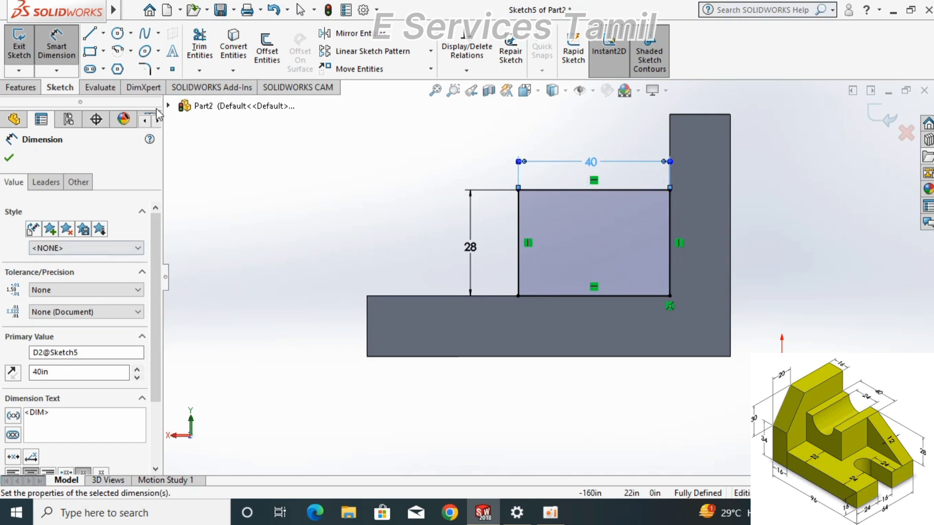
click(9, 158)
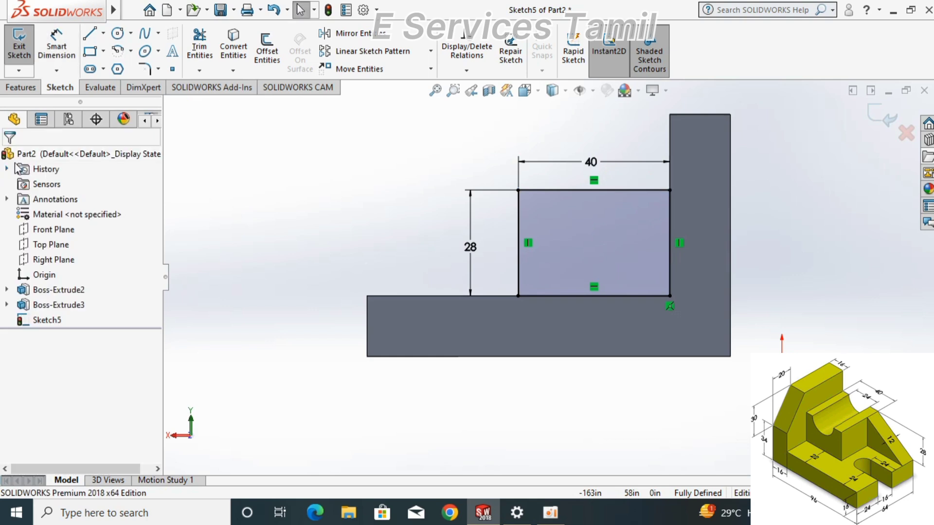
Step: Draw a circle of roughly radius 12 centred on the rectangle's top-edge midpoint
click(119, 33)
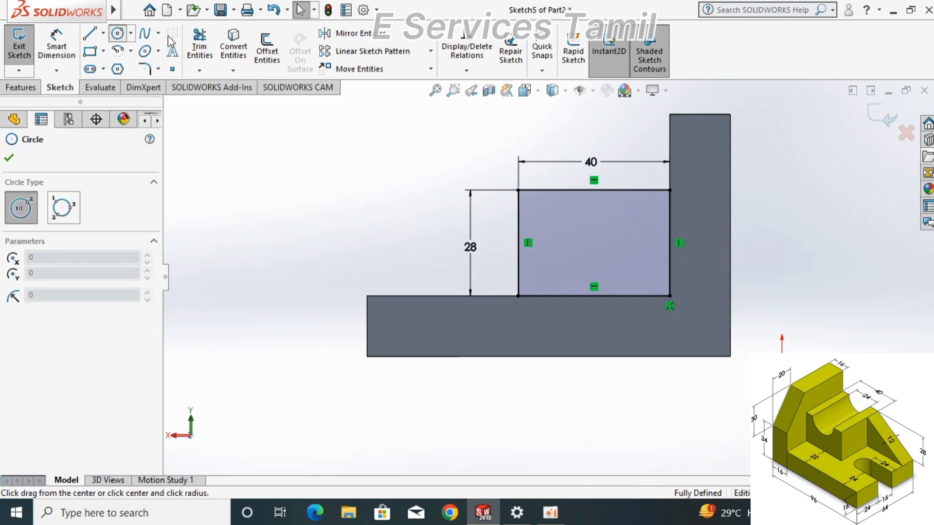
click(594, 189)
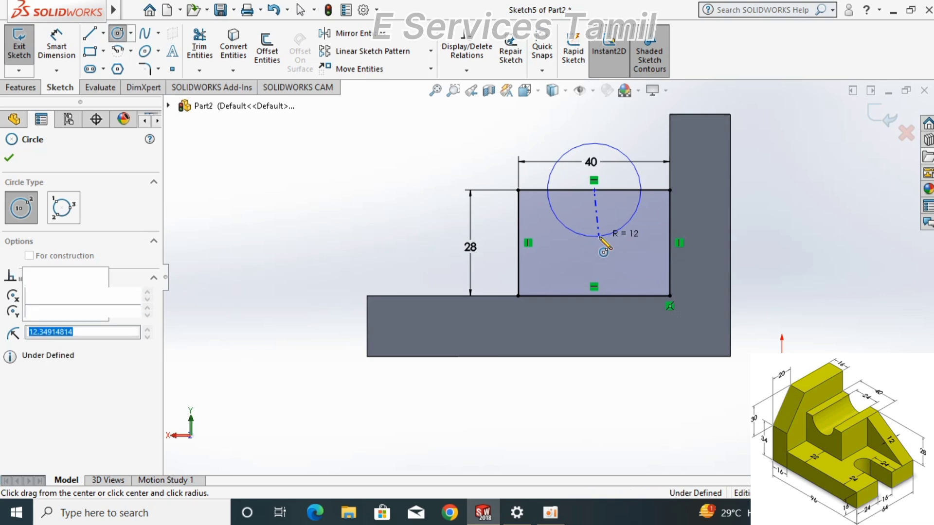
click(599, 237)
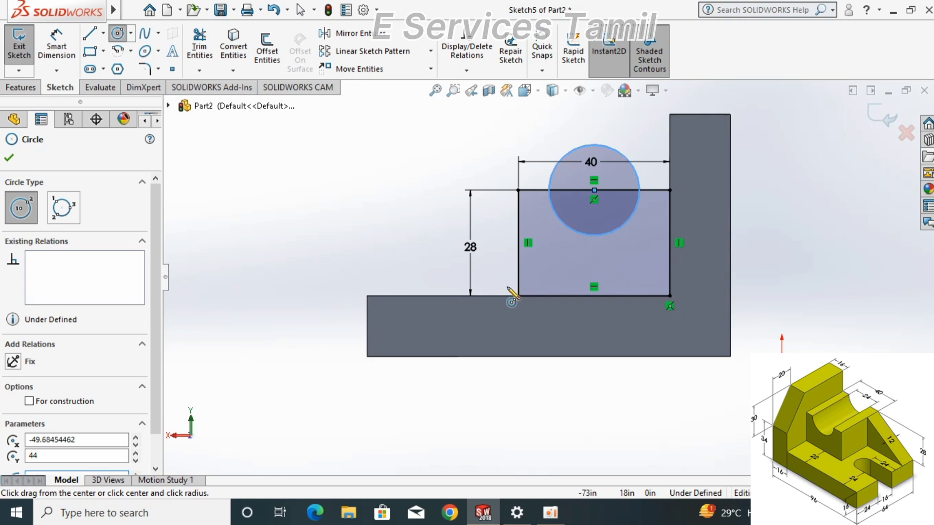
scroll(156, 460, down, 2)
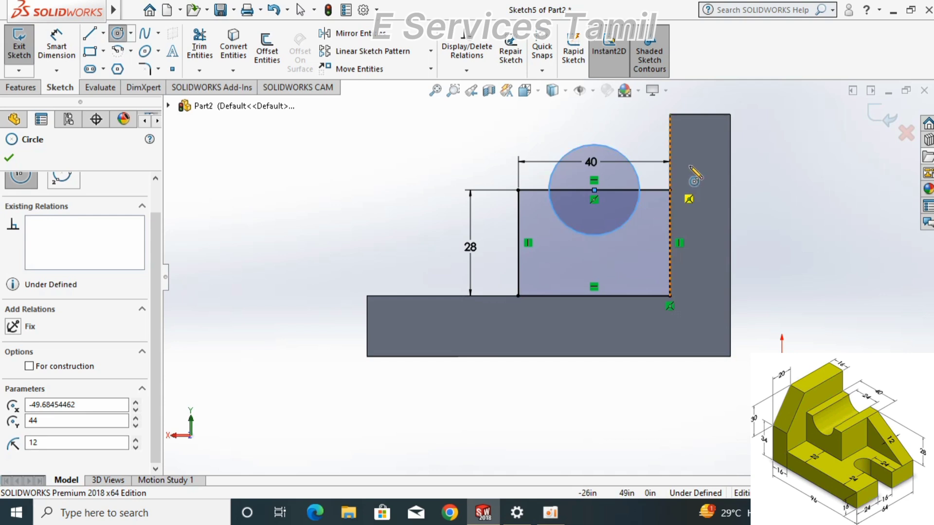
click(9, 157)
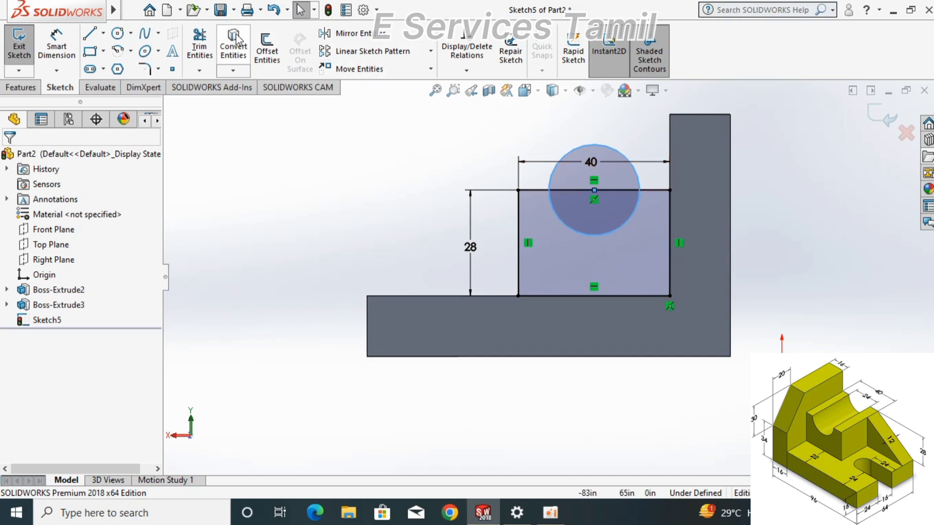
Step: Power-trim the circle's upper arc and the edge inside it into a half-round notch
click(200, 47)
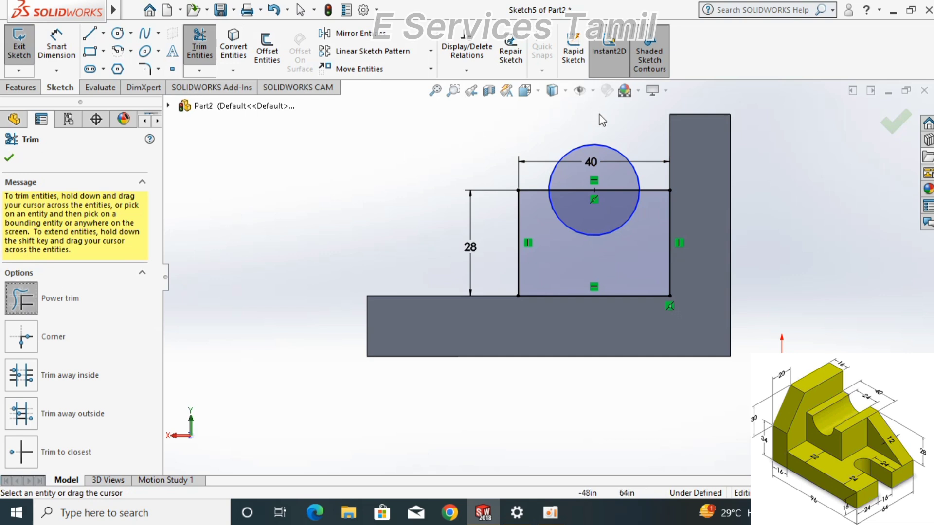
mouse_move(579, 170)
mouse_down()
mouse_move(589, 210)
mouse_move(565, 150)
mouse_up()
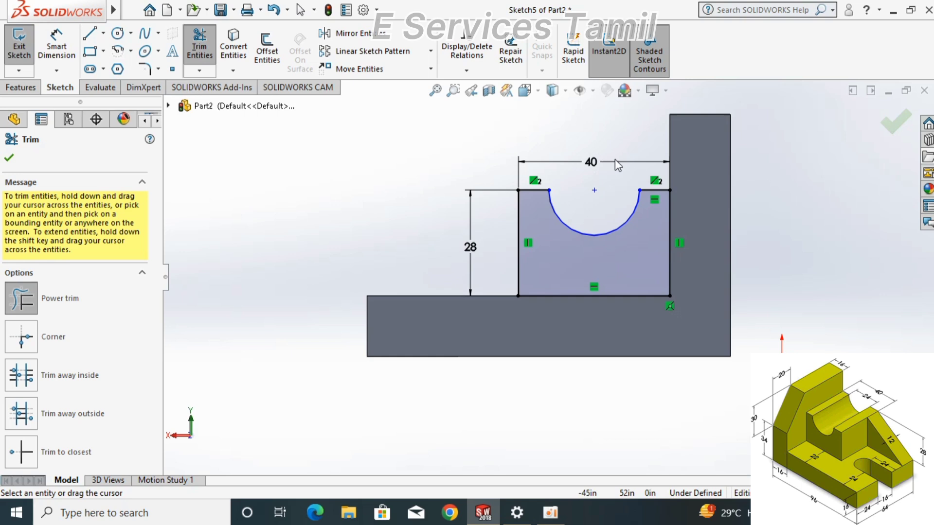
click(896, 123)
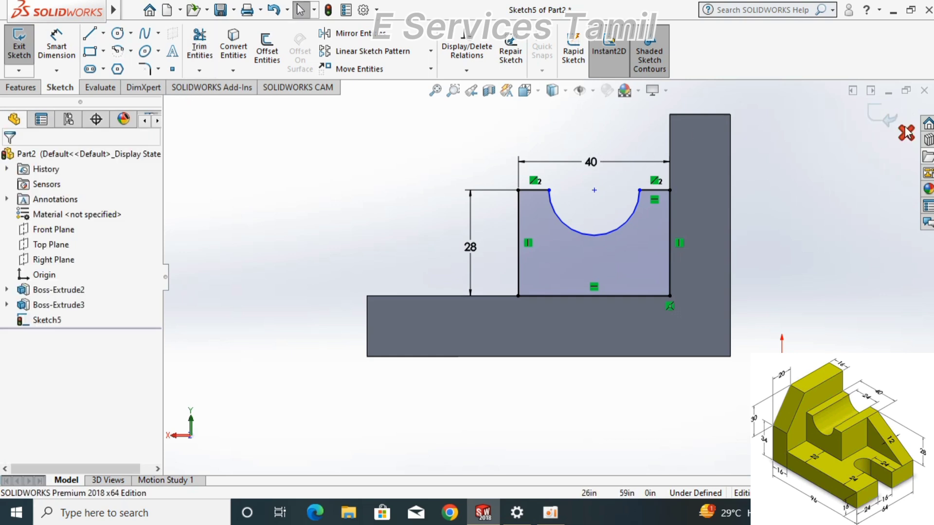
Step: Extrude the notched profile 42in in the reversed direction as Boss-Extrude4, viewed isometrically
click(873, 116)
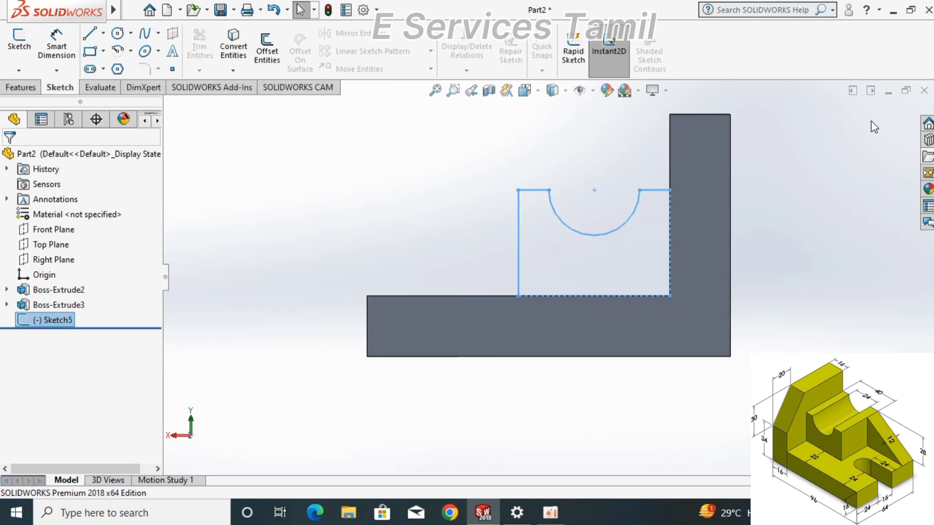
click(21, 88)
click(18, 58)
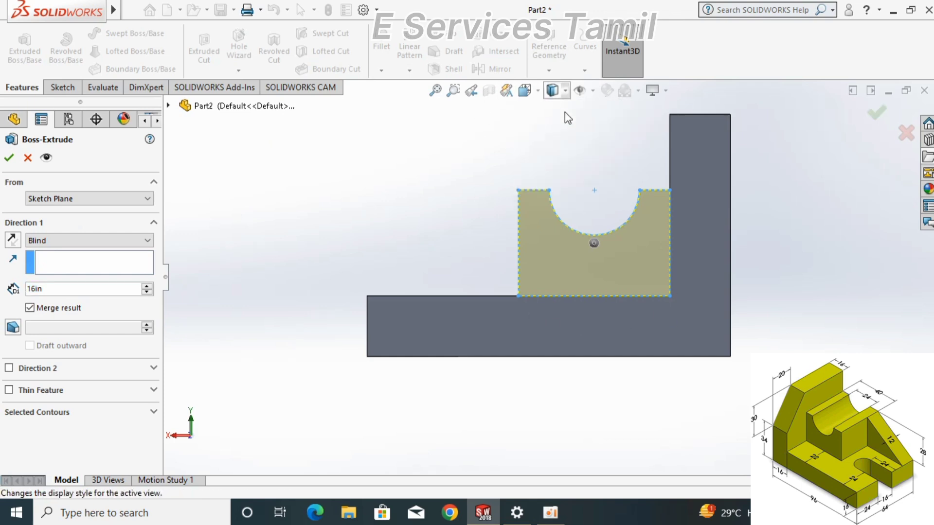
click(537, 92)
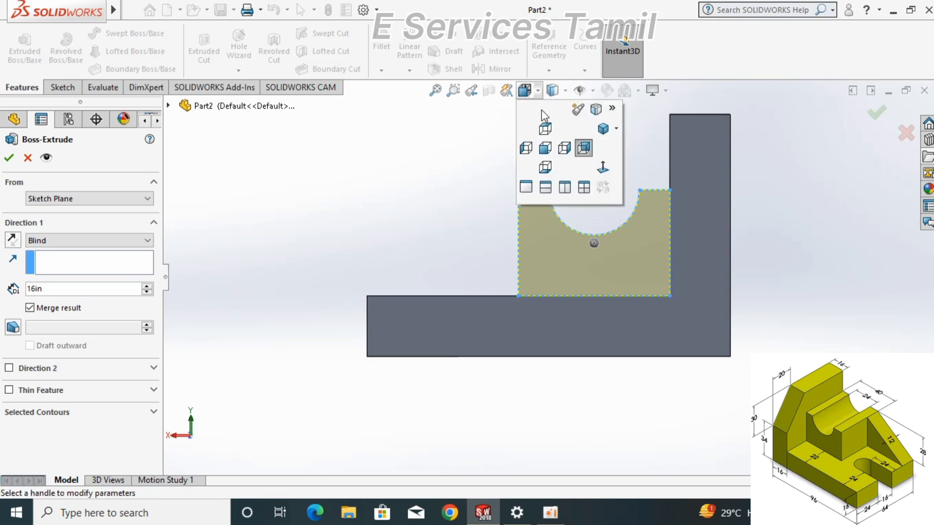
click(603, 128)
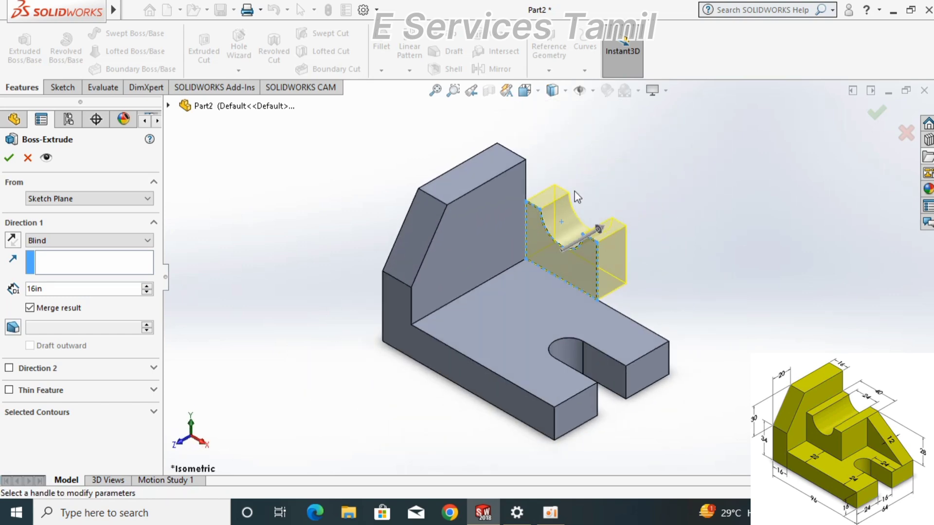
click(12, 239)
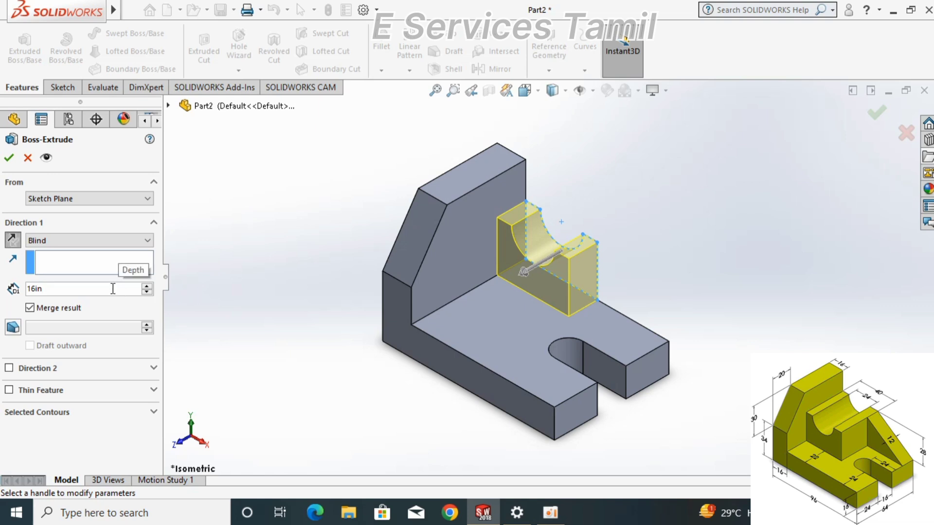
key(BackSpace)
key(BackSpace)
key(BackSpace)
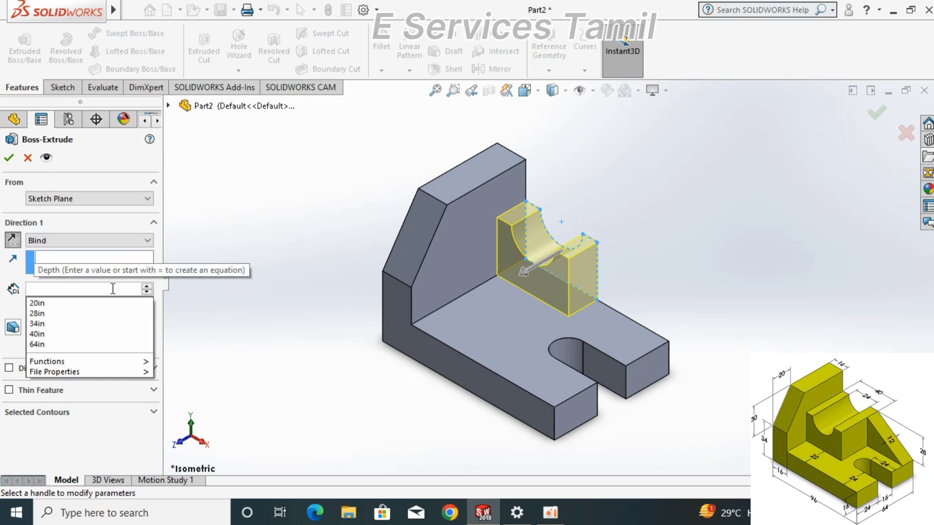
text(42)
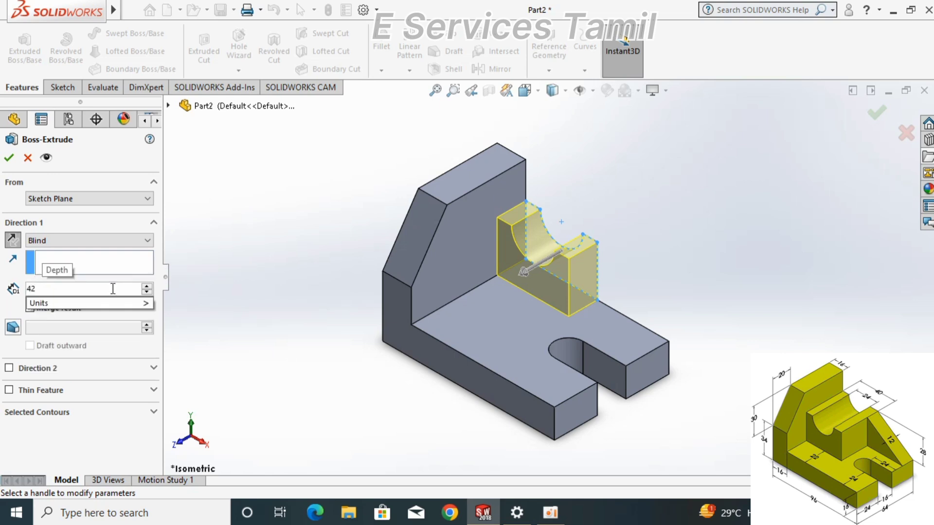
key(Return)
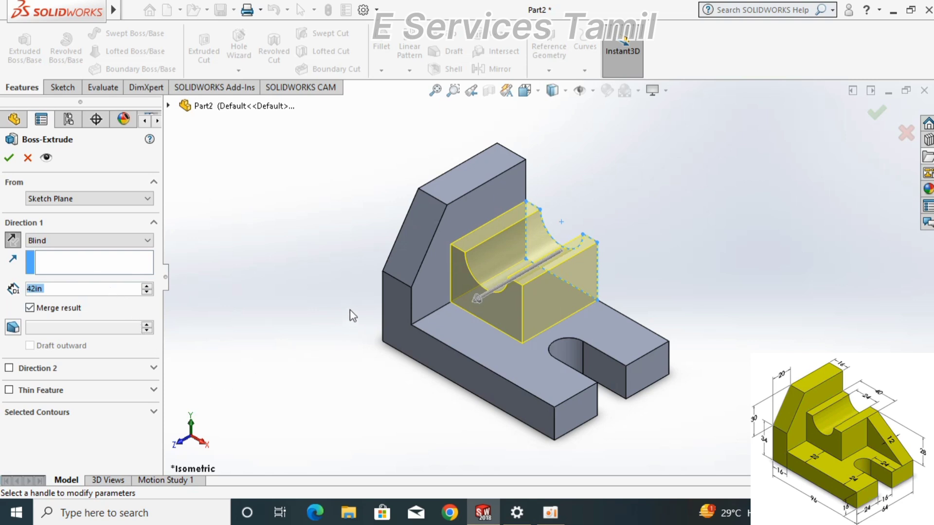
click(9, 159)
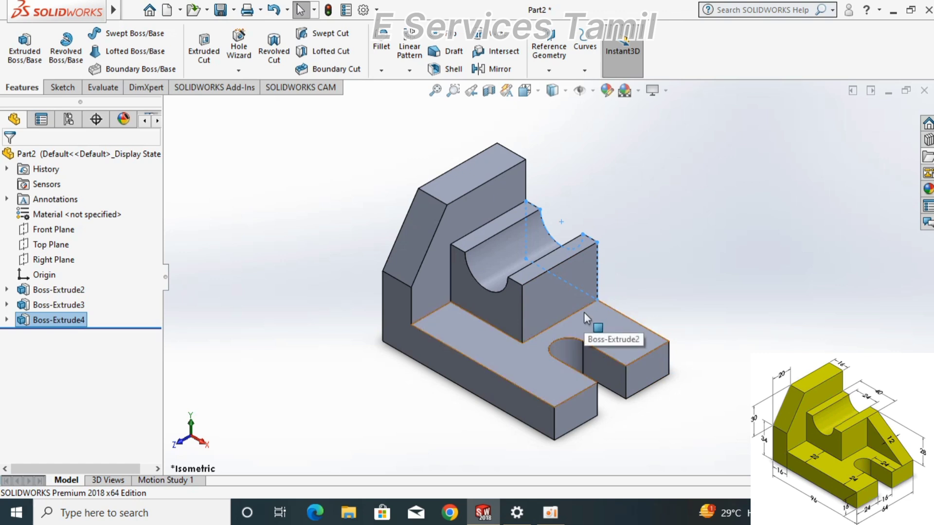
Step: Turn the view Normal To the base plate's flat side face
key(ctrl+8)
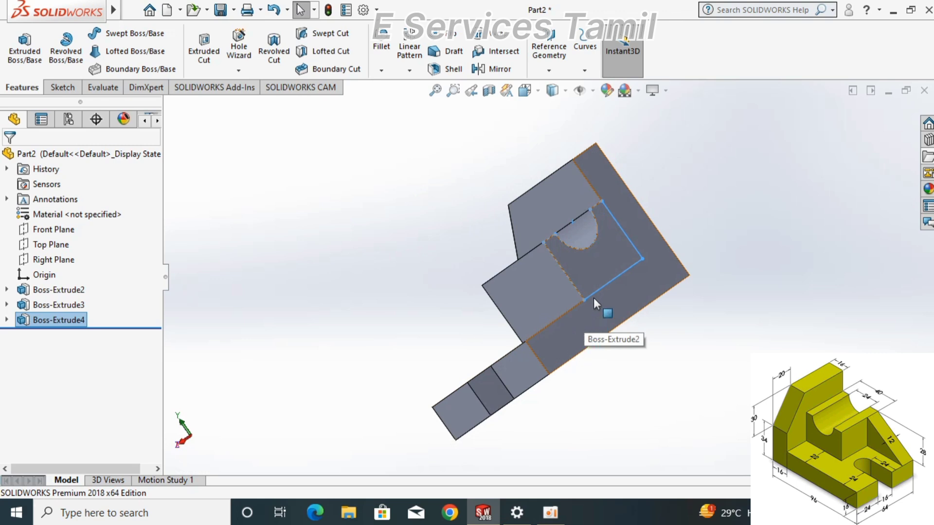
click(588, 278)
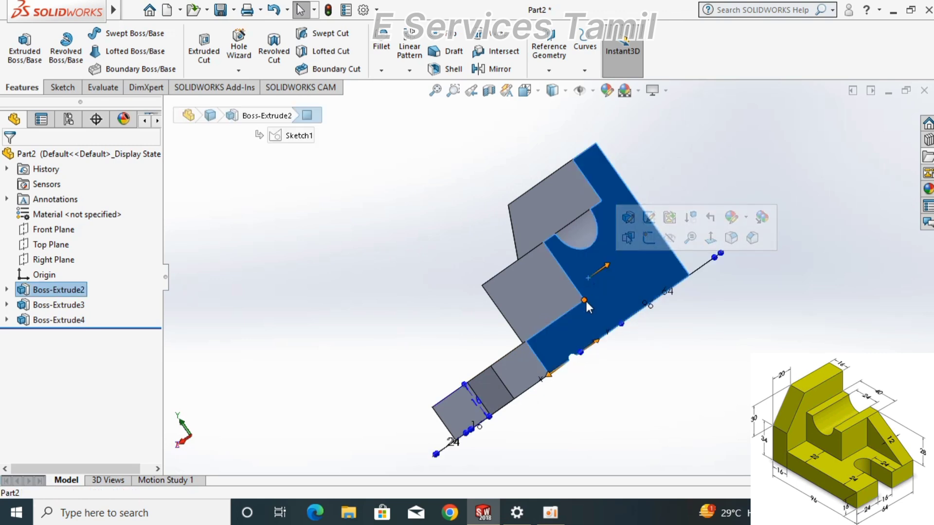
right_click(618, 269)
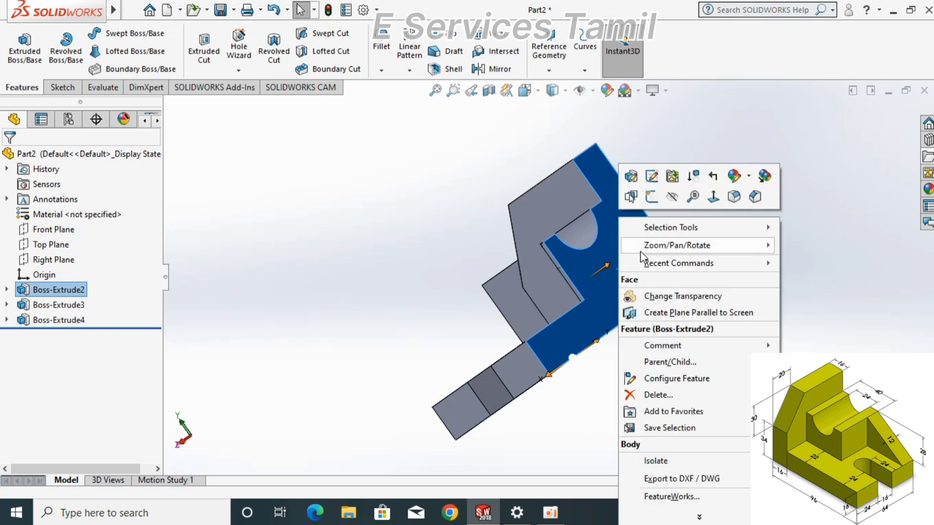
click(711, 199)
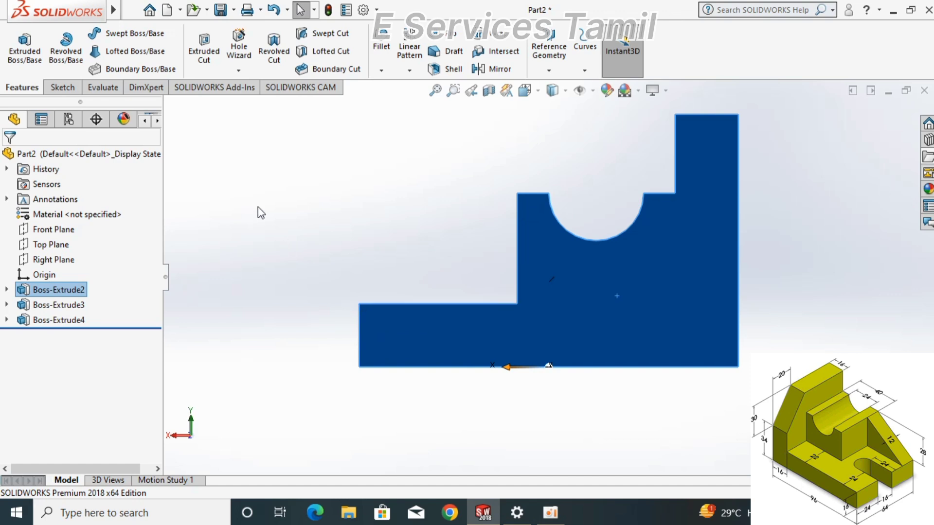
Step: Sketch a diagonal line from the block's top-left corner to the base's top-left corner
click(62, 88)
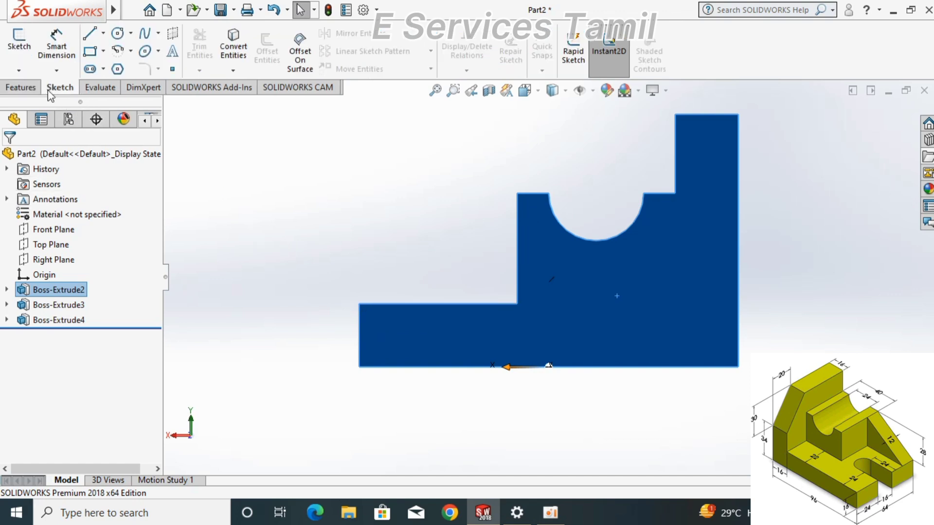
click(88, 34)
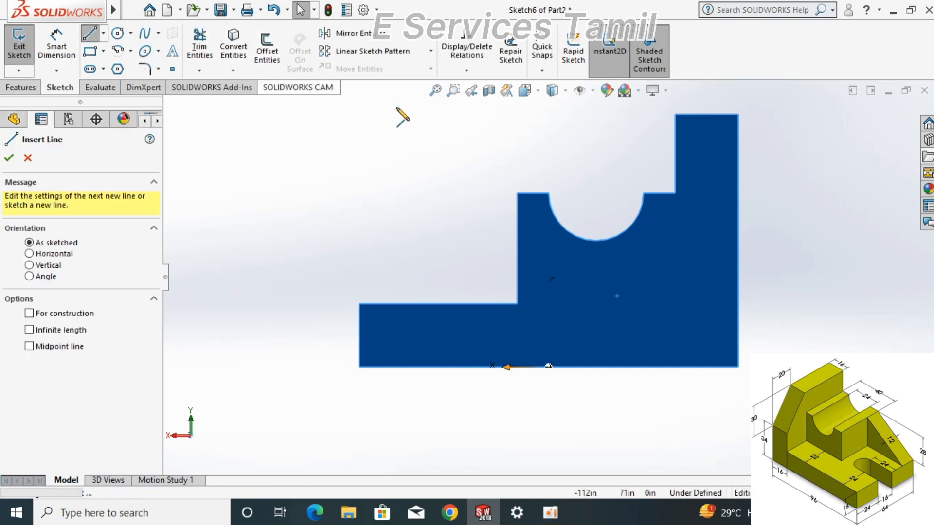
click(517, 194)
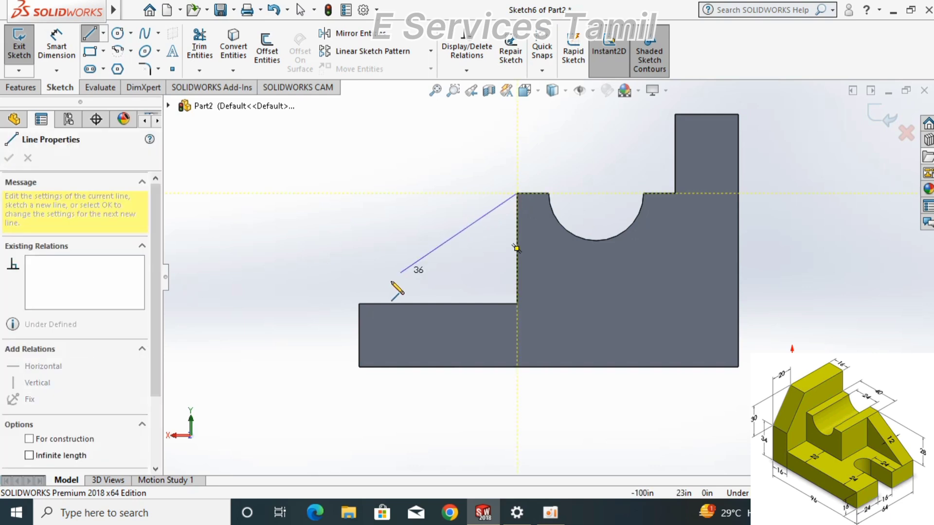
click(358, 304)
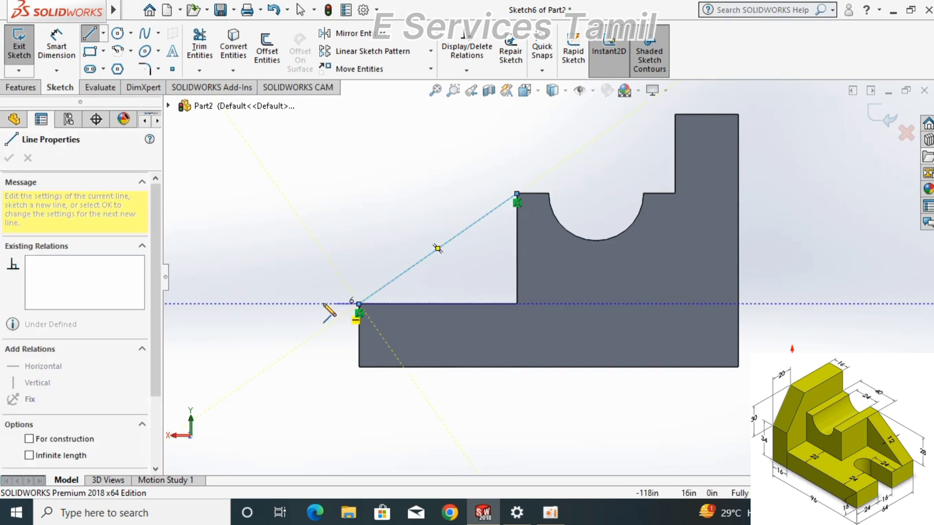
key(Escape)
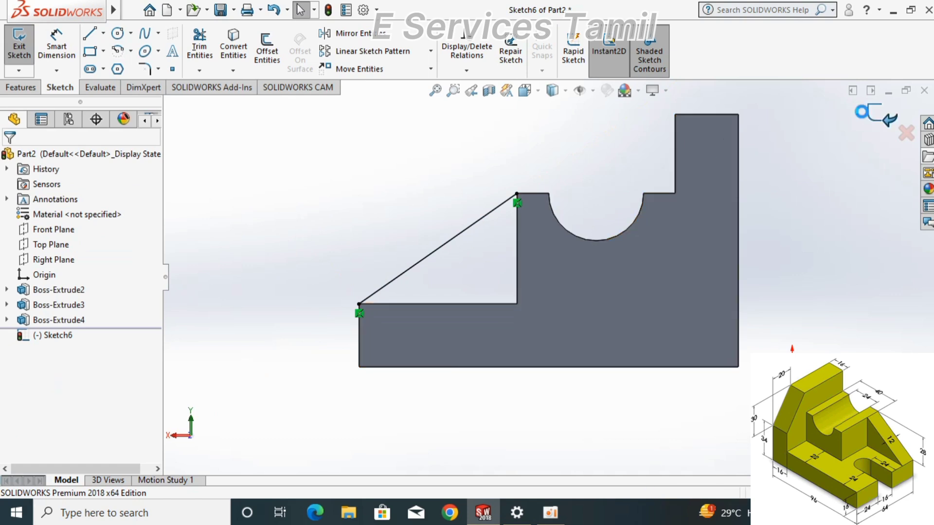
click(862, 112)
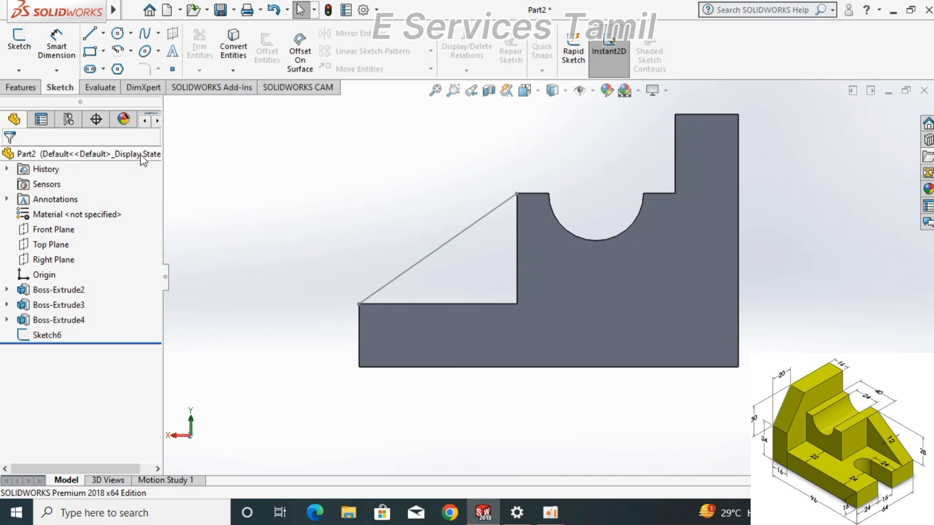
Step: Try extruding the line sketch, cancel it, and return to the Line tool
click(21, 87)
click(22, 60)
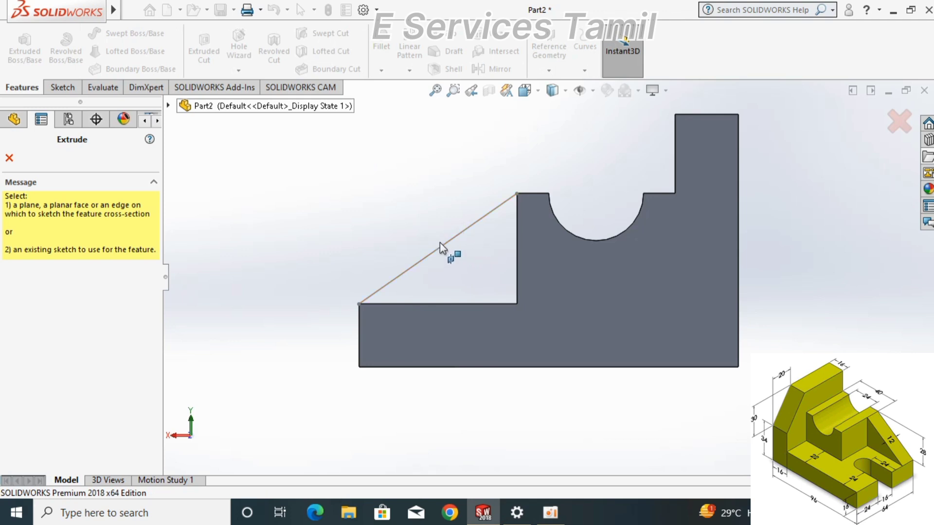
click(10, 158)
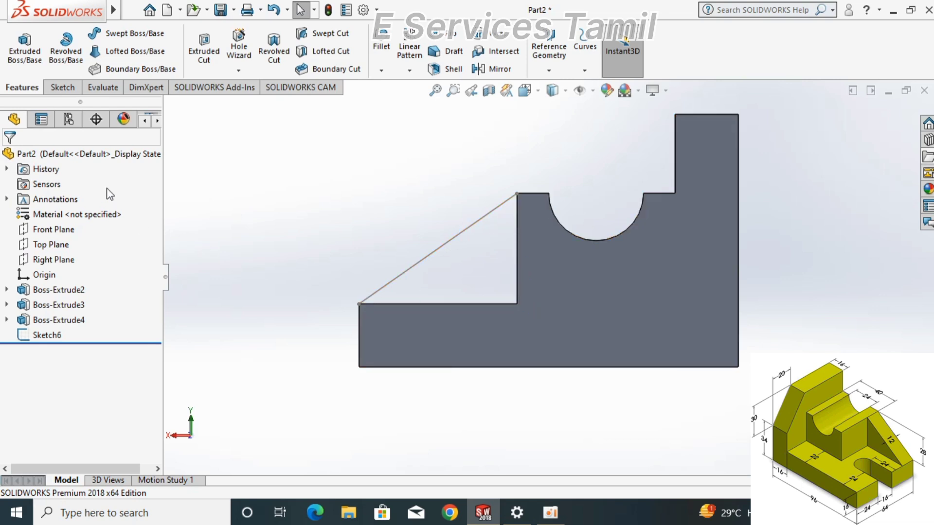
click(62, 88)
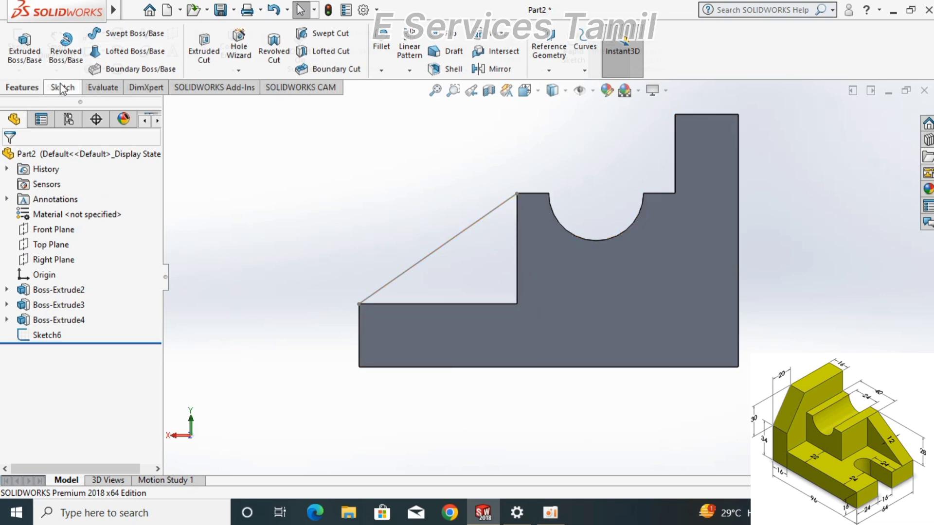
click(96, 40)
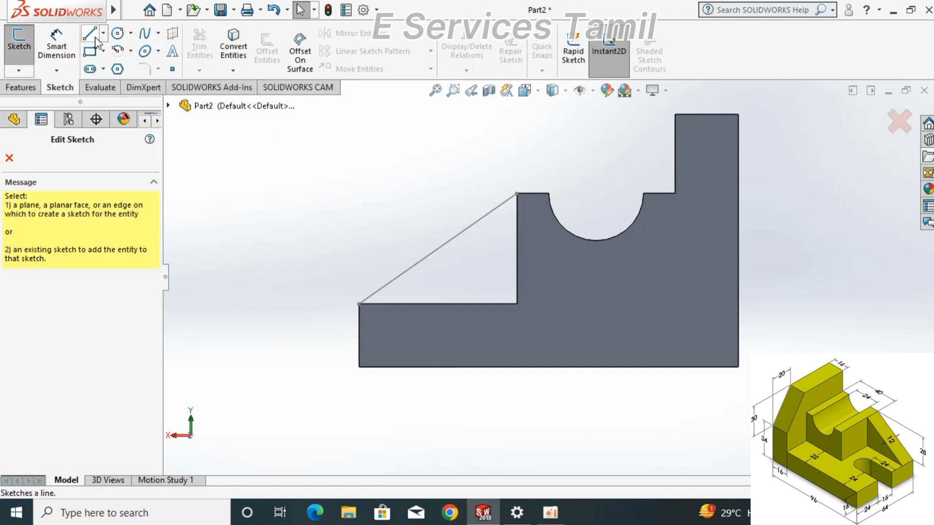
Step: Add a vertical line and a base line to close the diagonal into a triangle
click(517, 194)
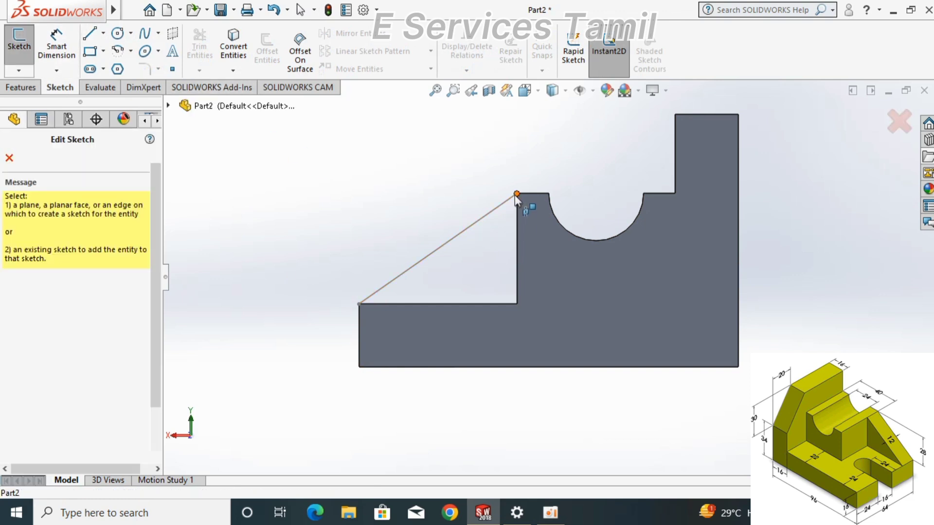
click(516, 305)
click(516, 305)
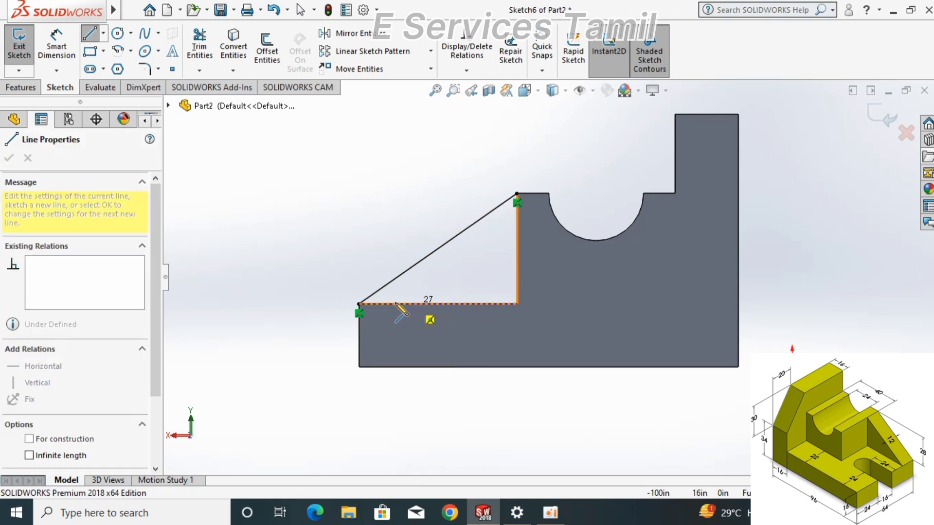
click(360, 304)
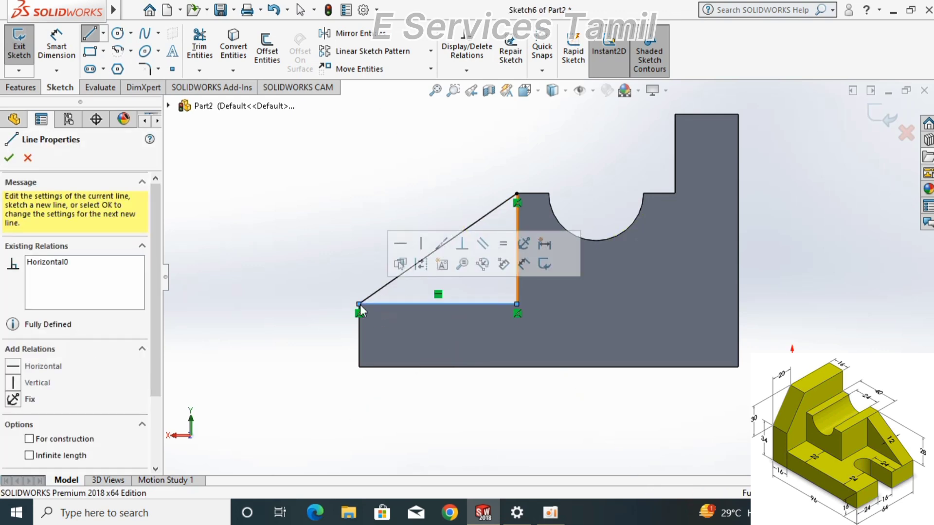
key(Escape)
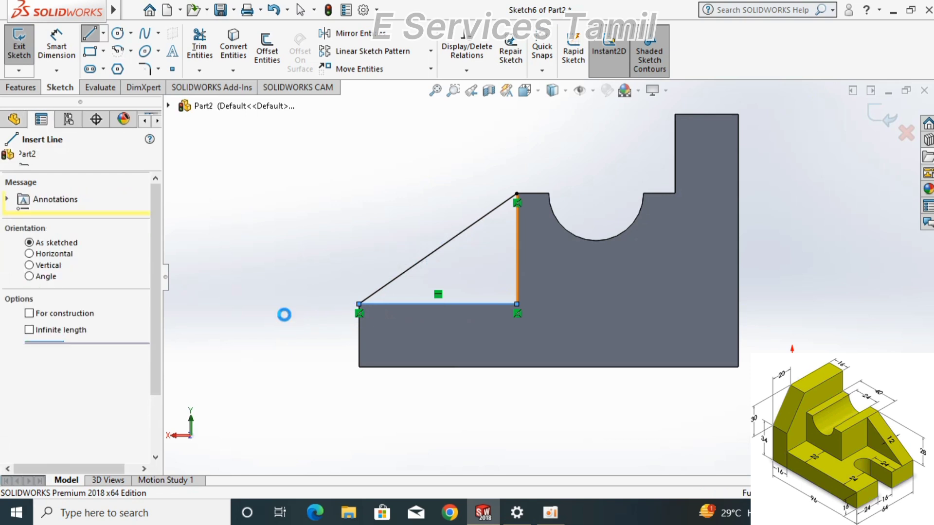
key(Escape)
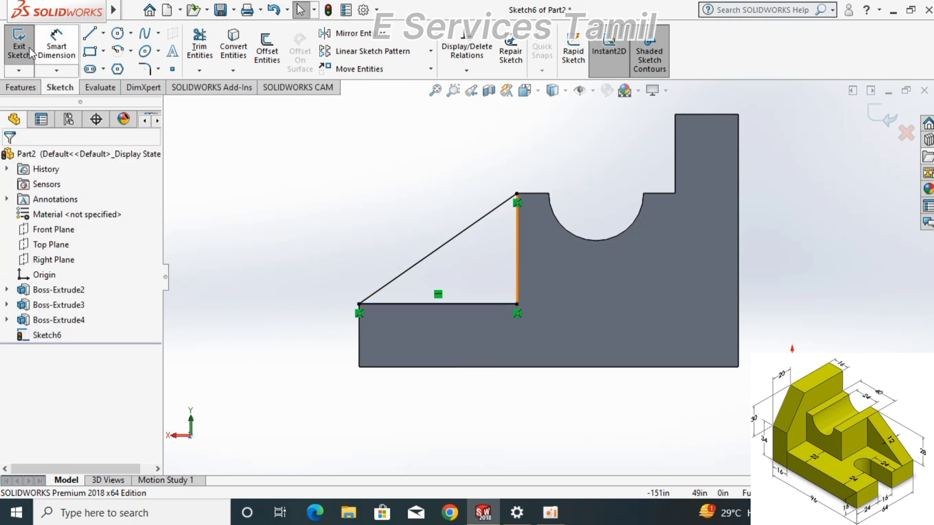
Step: Attempt an extrusion, decline closing with model edges, cancel it, and view isometrically
click(21, 89)
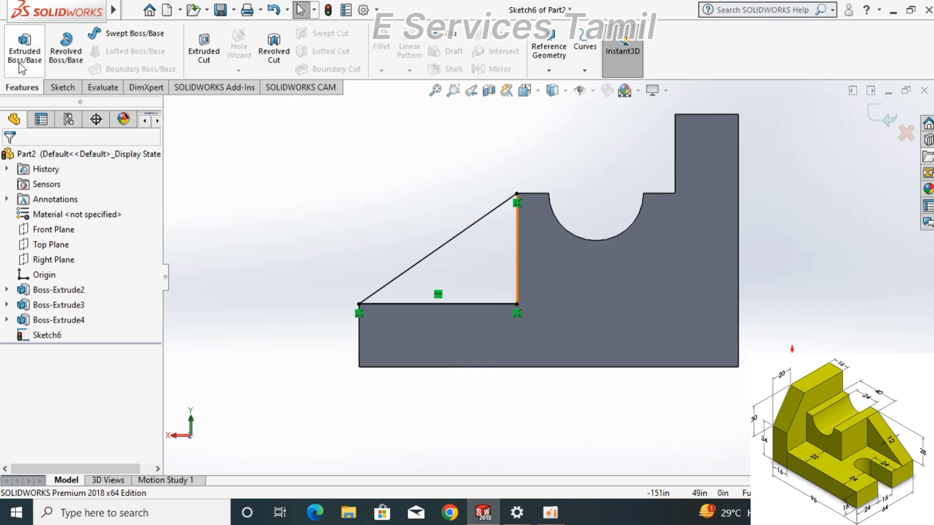
click(25, 48)
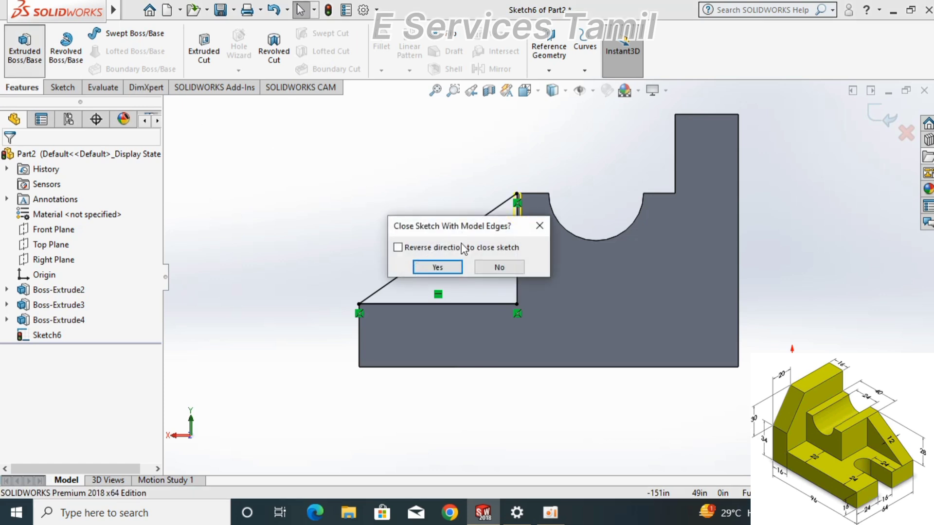
click(489, 272)
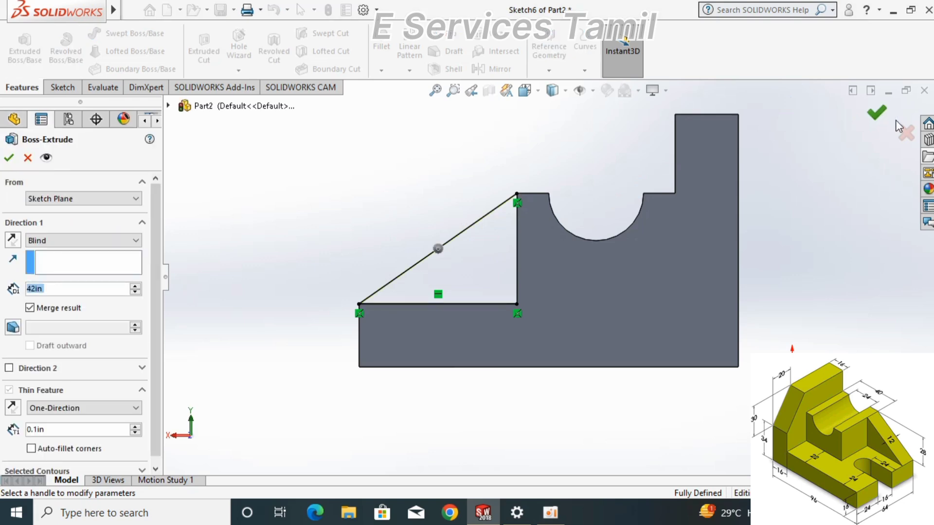
key(Escape)
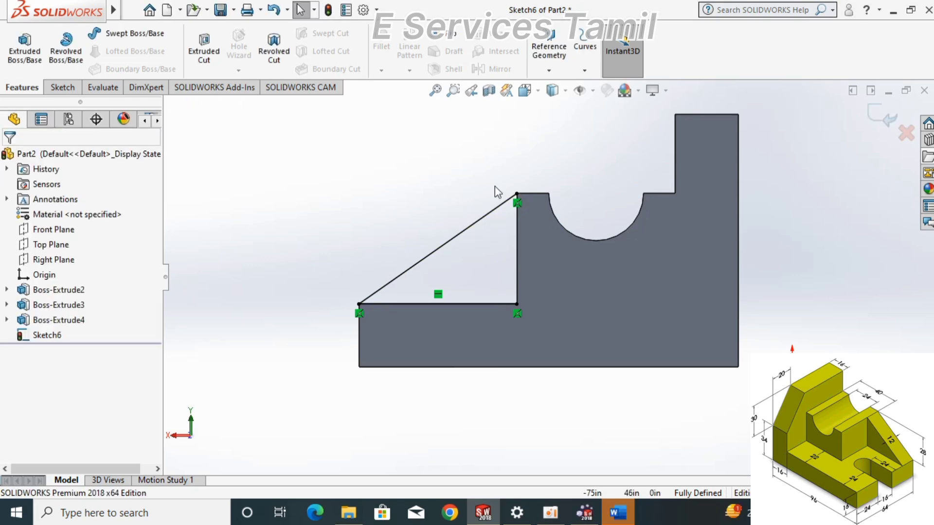
key(ctrl+7)
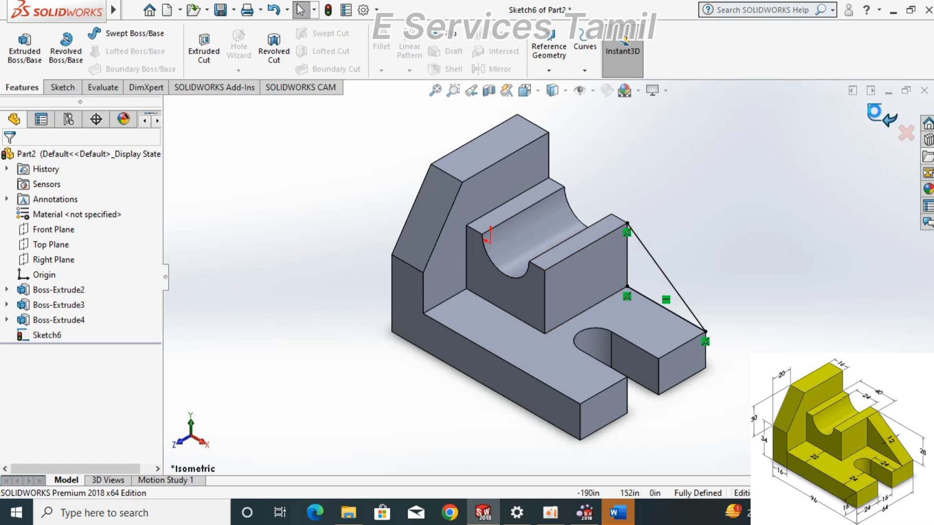
Step: Extrude triangular Sketch6 12in in reverse, closed with model edges, as Boss-Extrude5
click(874, 113)
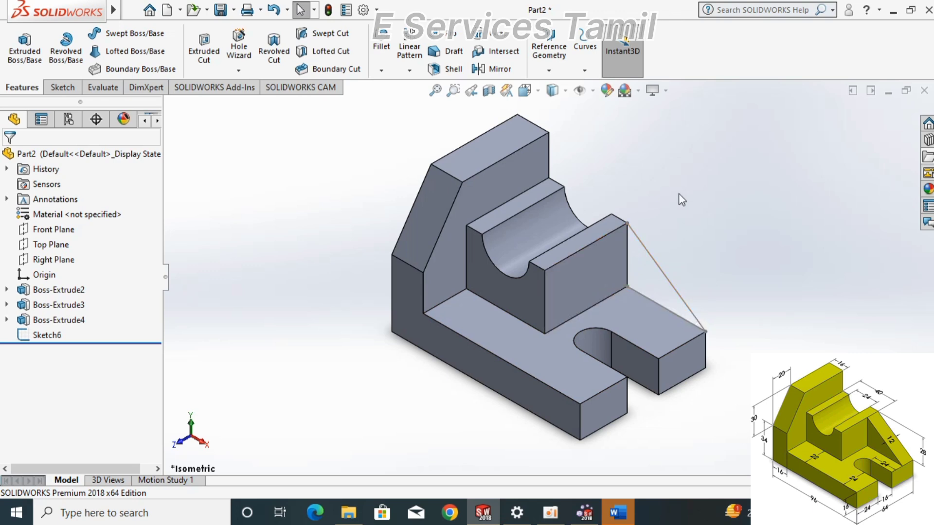
click(6, 45)
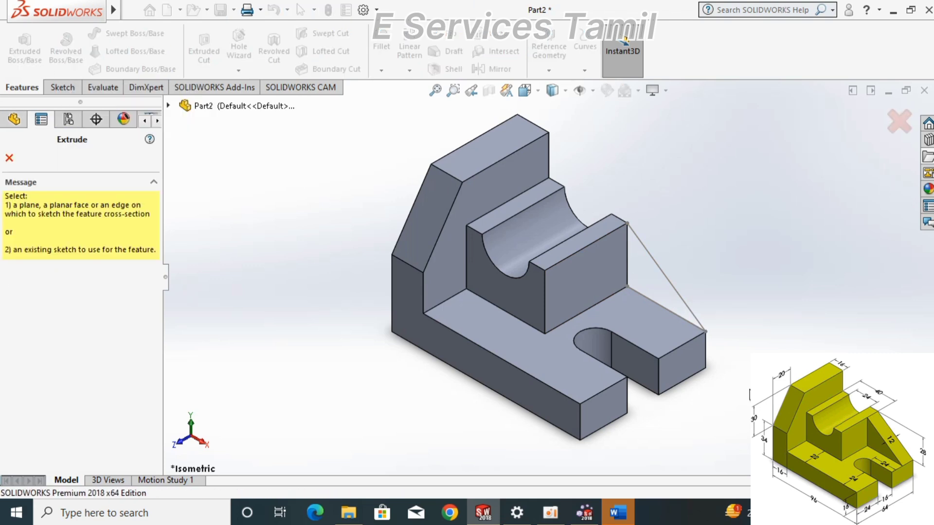
click(676, 291)
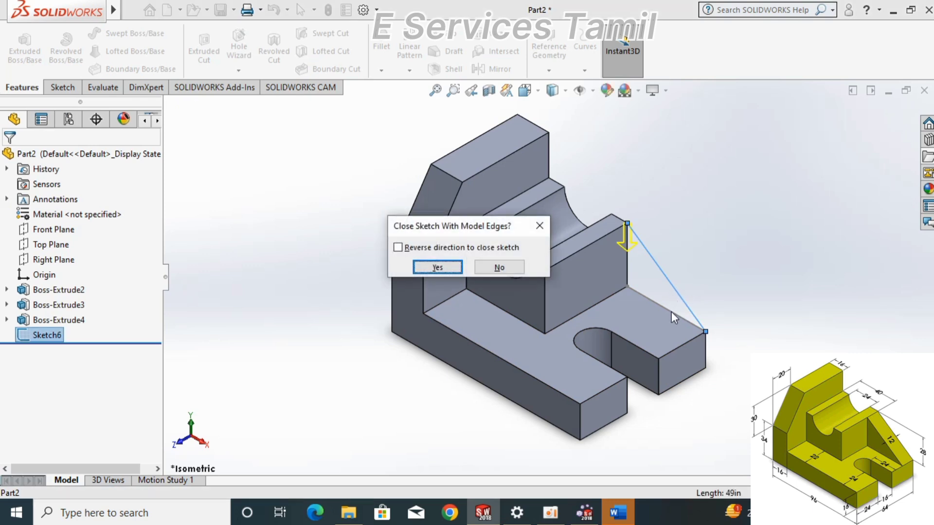
click(455, 267)
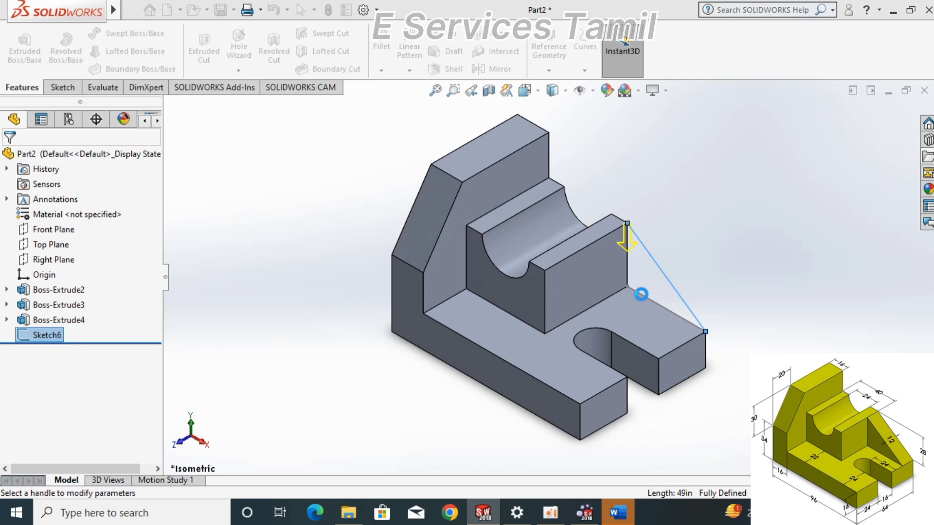
click(627, 266)
text(12)
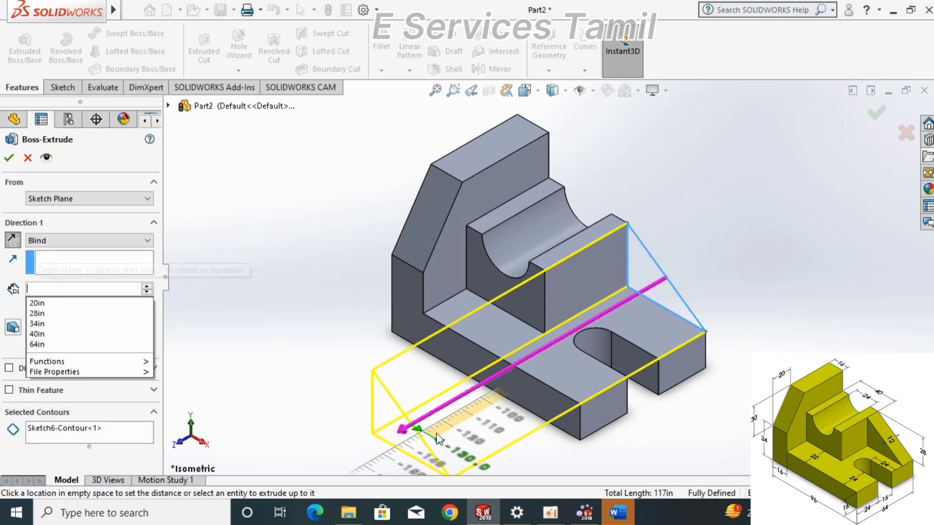
key(Return)
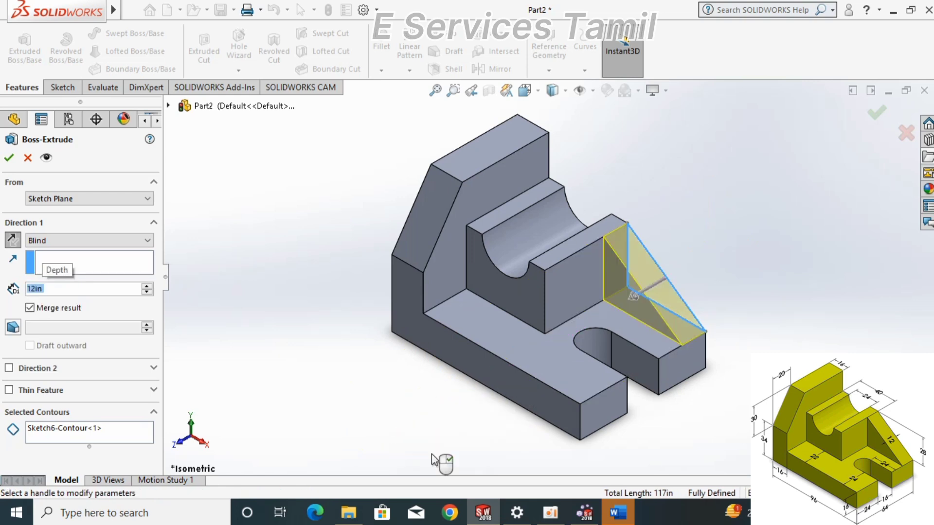
right_click(428, 478)
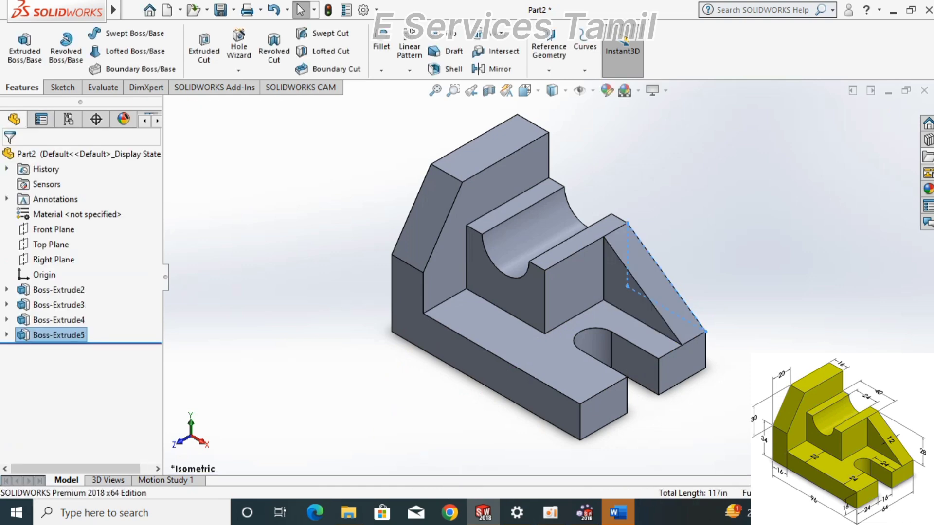
Step: Zoom around the model, then fit the whole part back into view
scroll(441, 229, down, 2)
scroll(450, 265, down, 2)
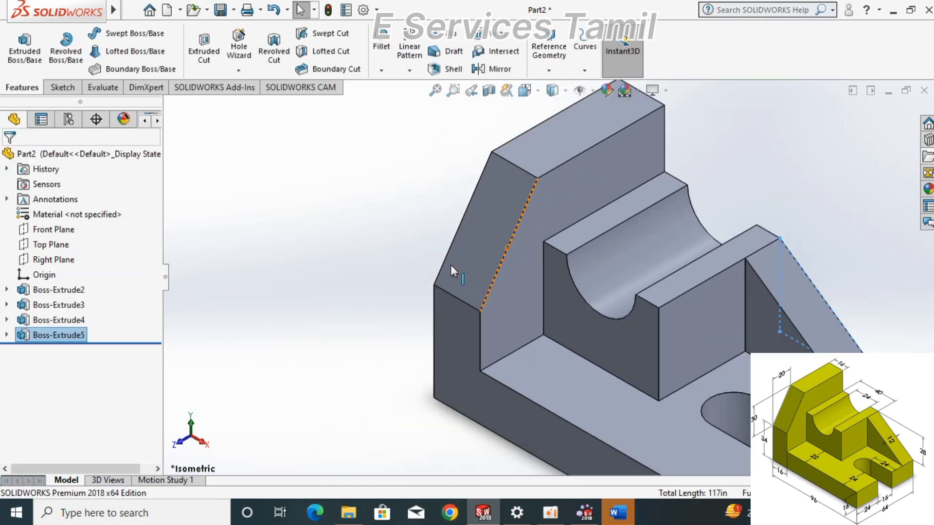
scroll(450, 265, up, 6)
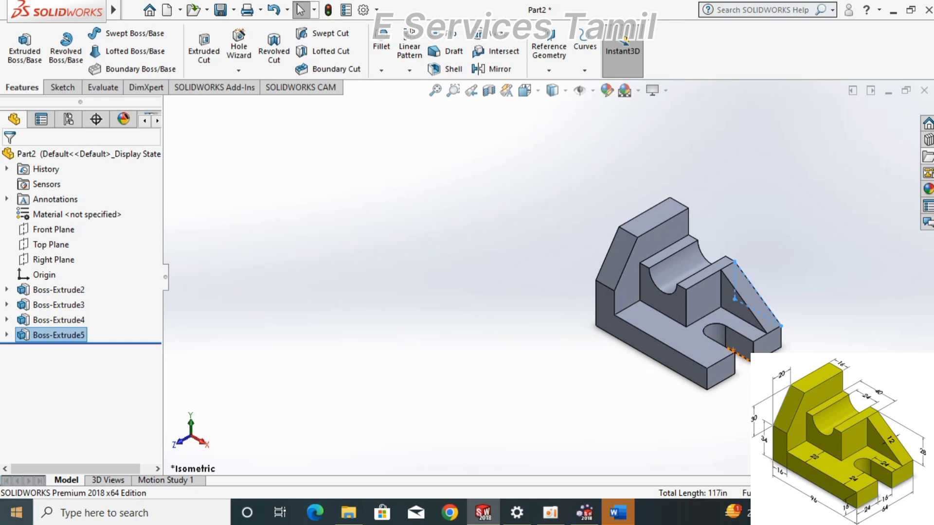
key(f)
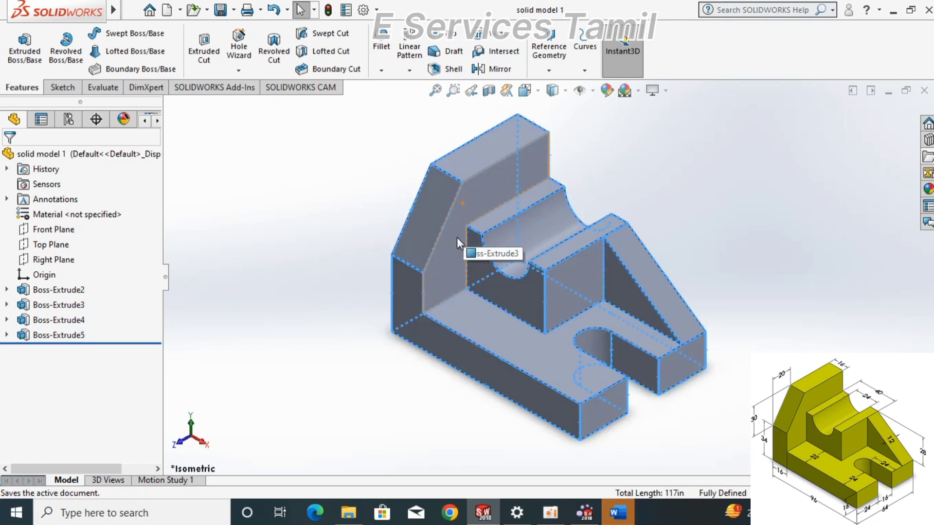
Step: Try blue shades in Edit Appearance, then apply a green colour to the whole part
click(608, 91)
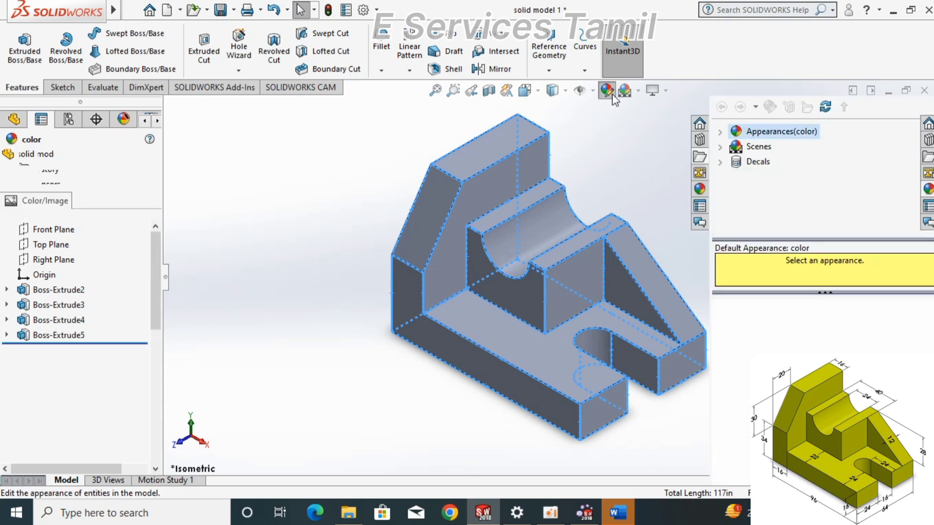
scroll(156, 301, down, 3)
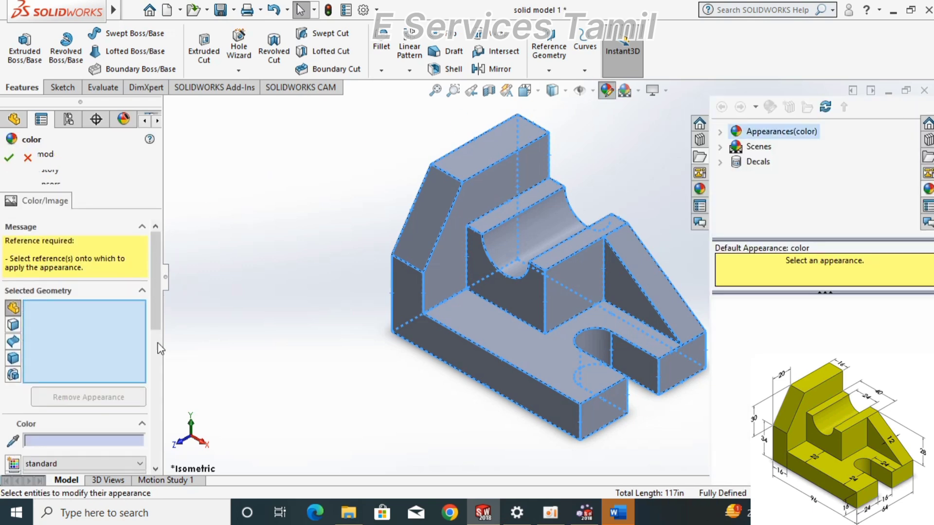
scroll(155, 412, down, 2)
scroll(152, 418, down, 5)
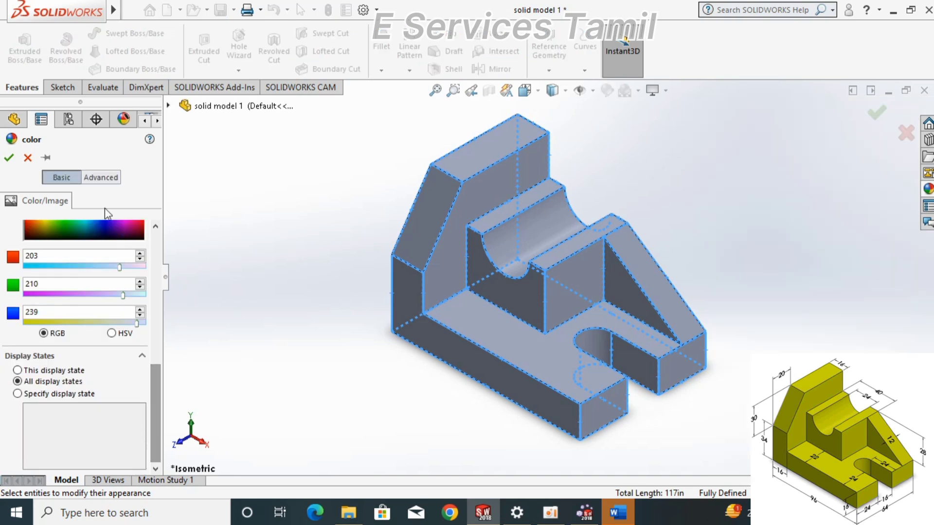
click(107, 233)
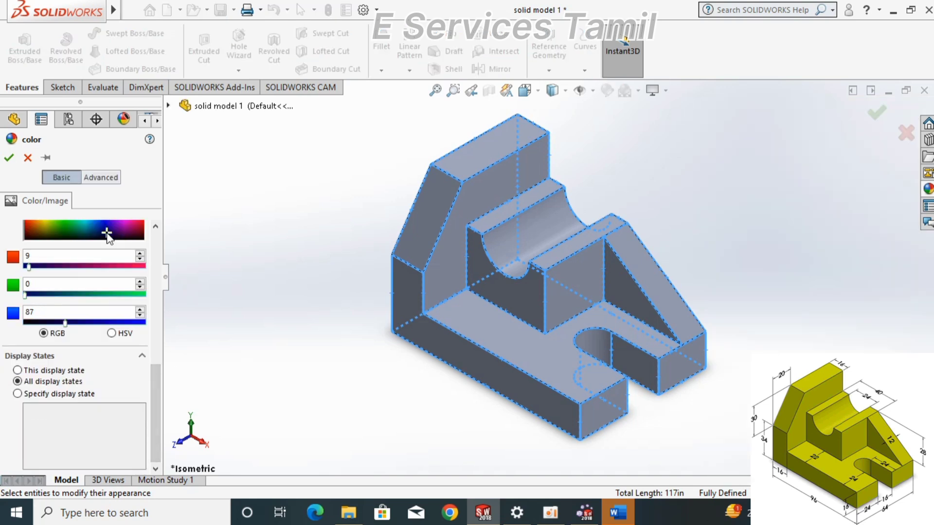
click(104, 224)
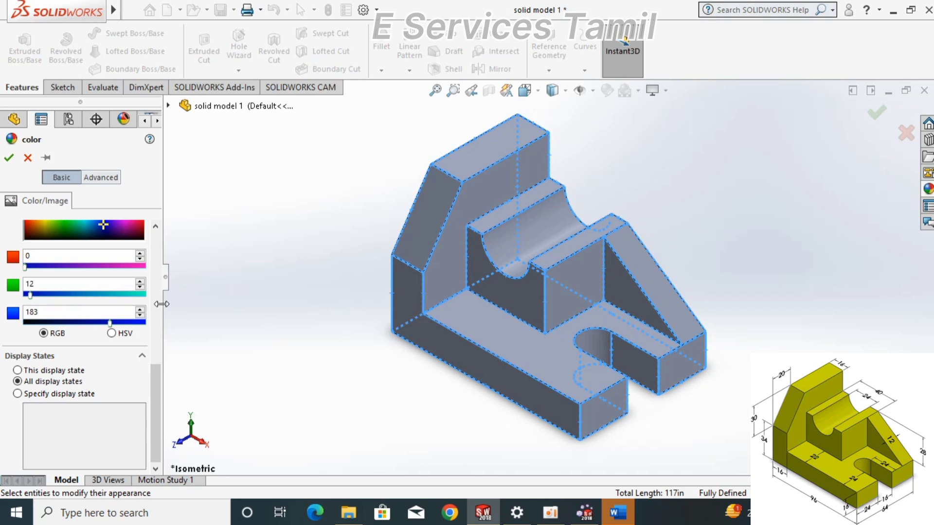
scroll(157, 310, up, 3)
scroll(157, 309, up, 2)
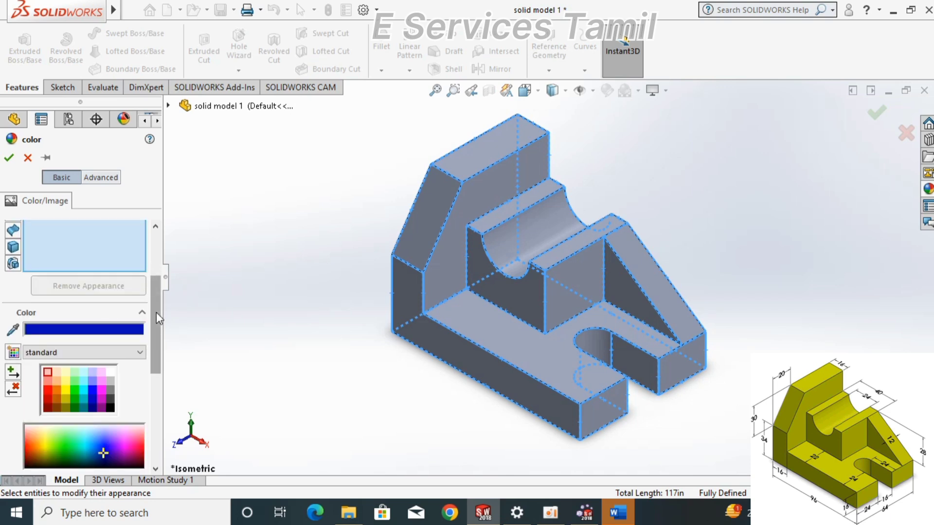
click(66, 440)
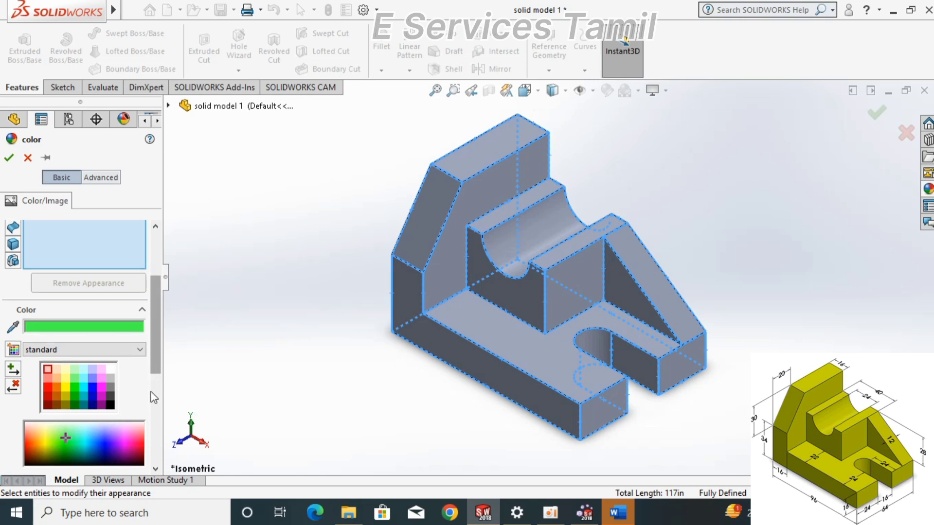
scroll(146, 411, down, 3)
scroll(152, 429, down, 2)
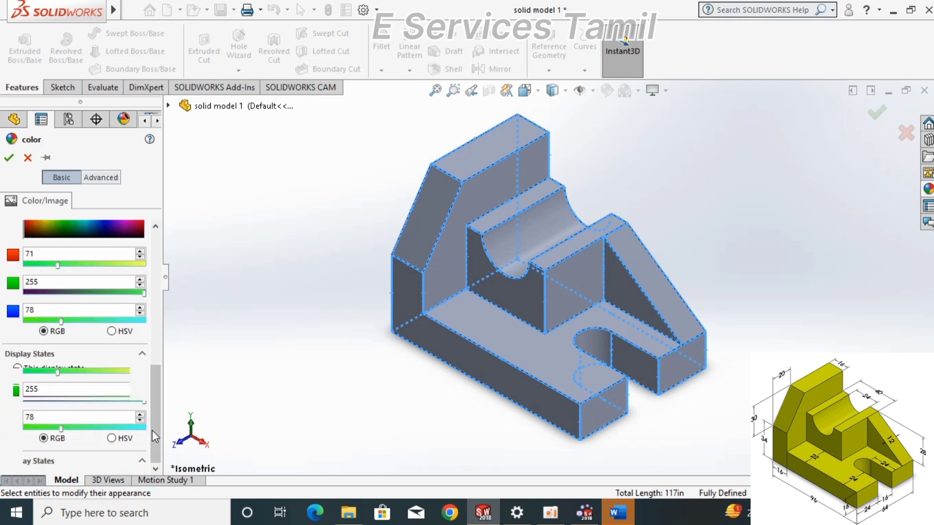
drag(162, 445, 155, 445)
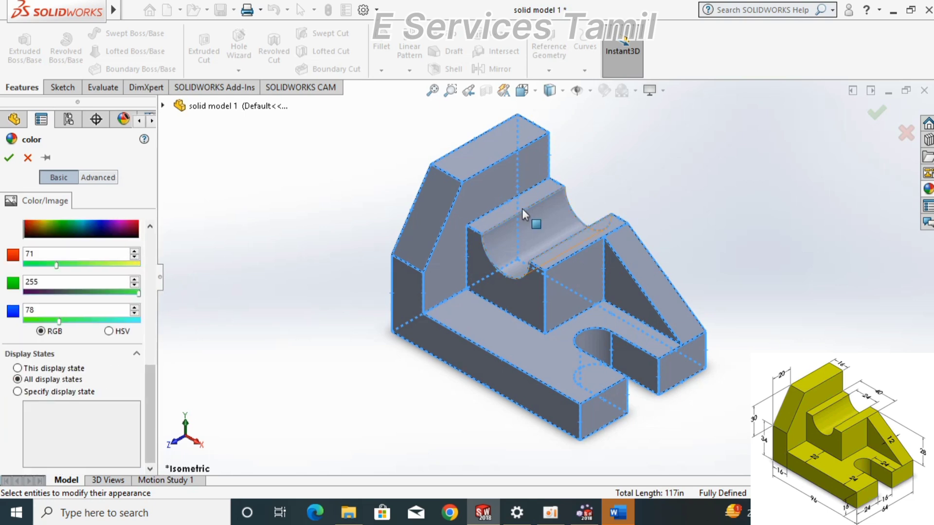
click(444, 307)
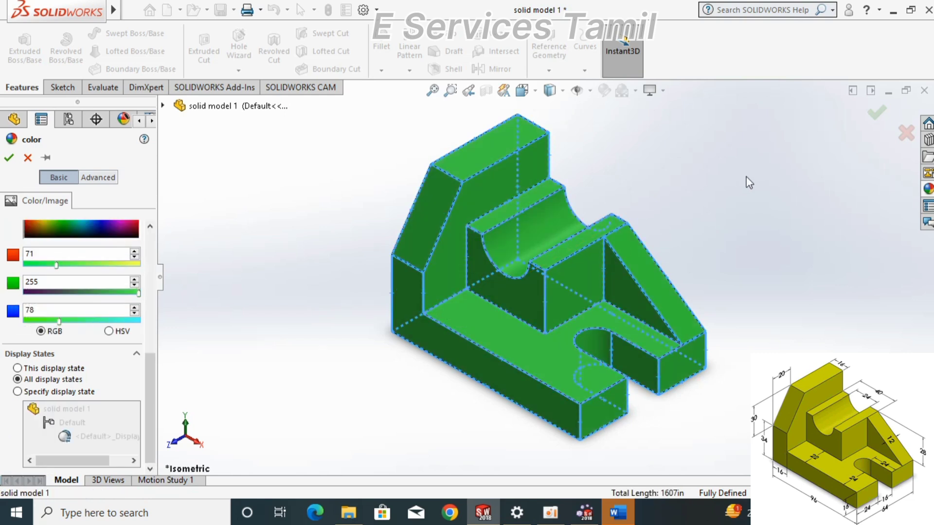
Step: Change the part's colour to orange from the palette and confirm
click(151, 317)
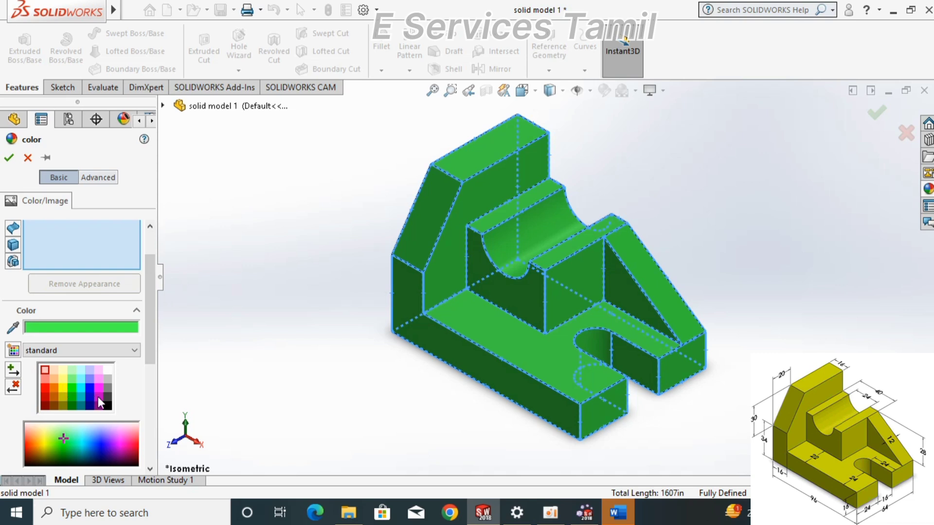
click(53, 384)
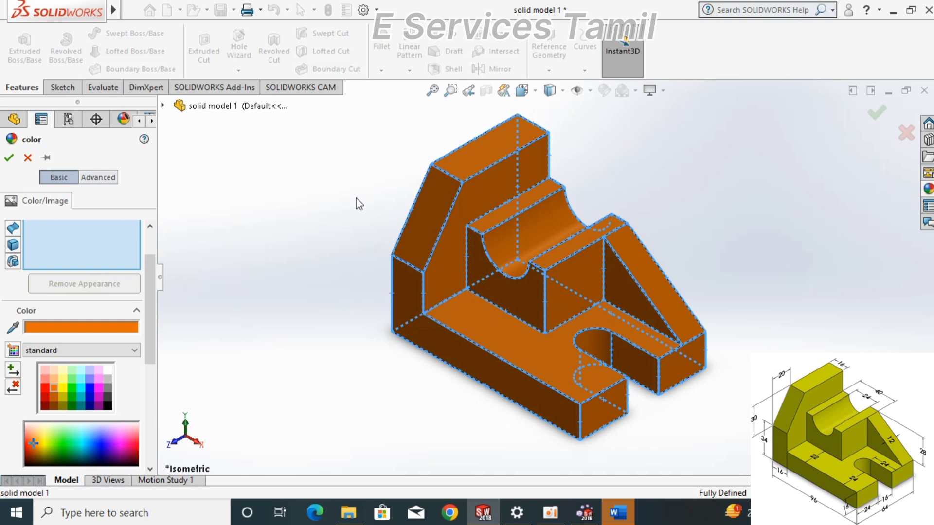
key(Return)
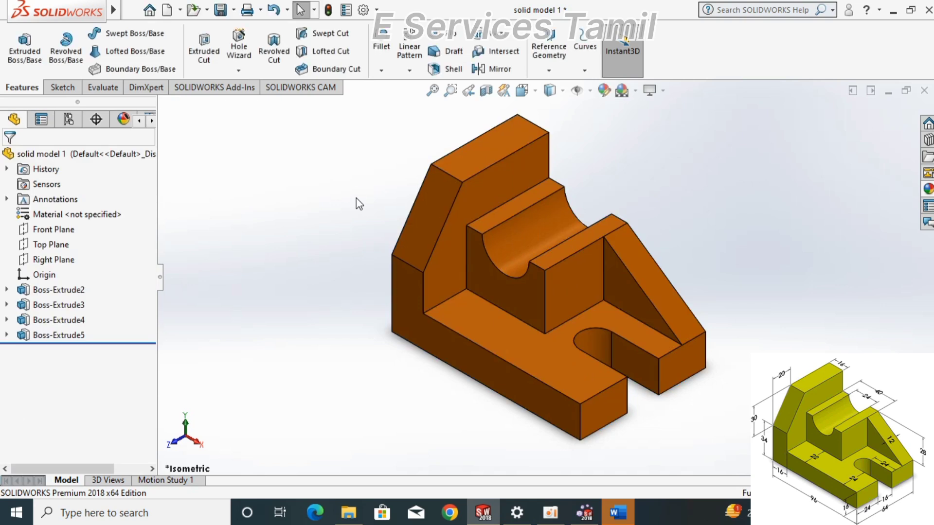